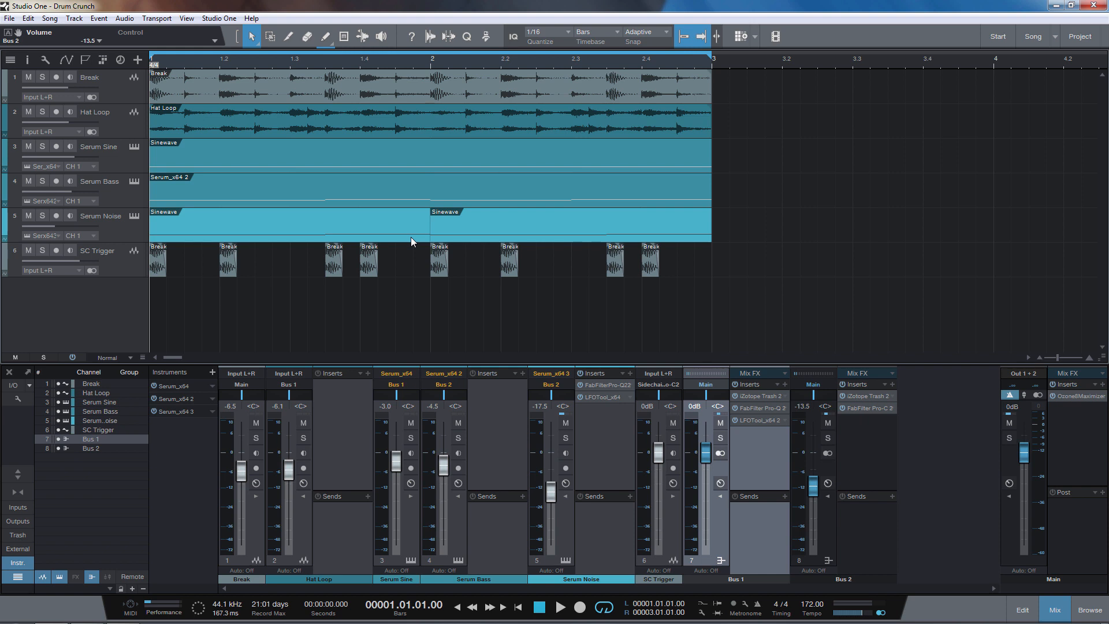
Play the loop and solo the Break, Hat Loop and Serum Sine tracks.
key("space")
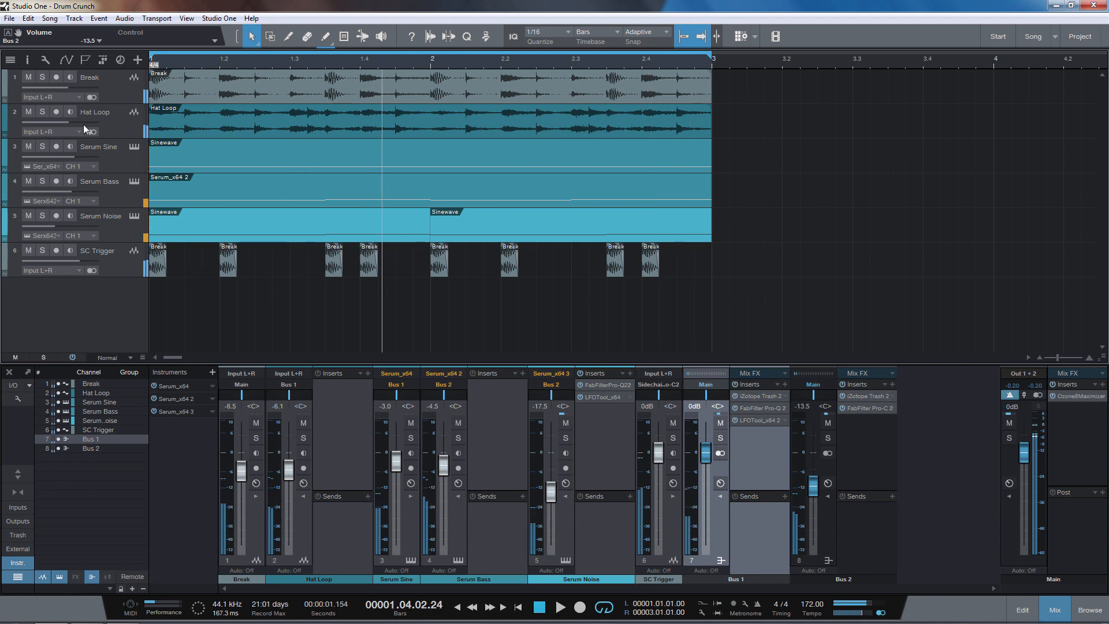
left_click(42, 77)
left_click(42, 112)
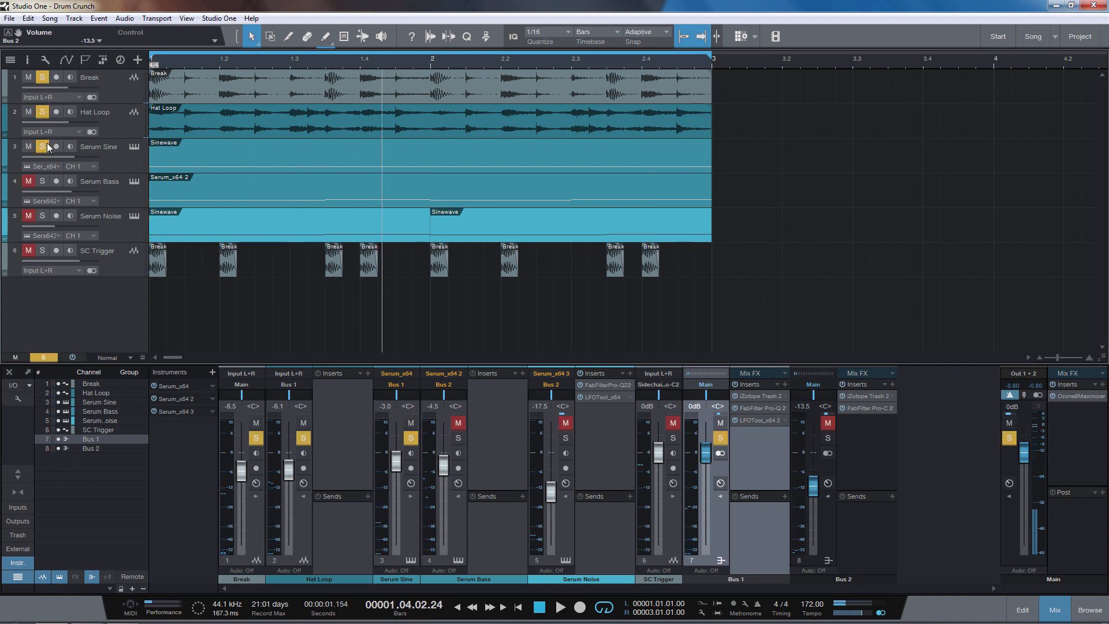
Raise the Bus 1 volume to +4.0 dB while the soloed tracks play.
key("space")
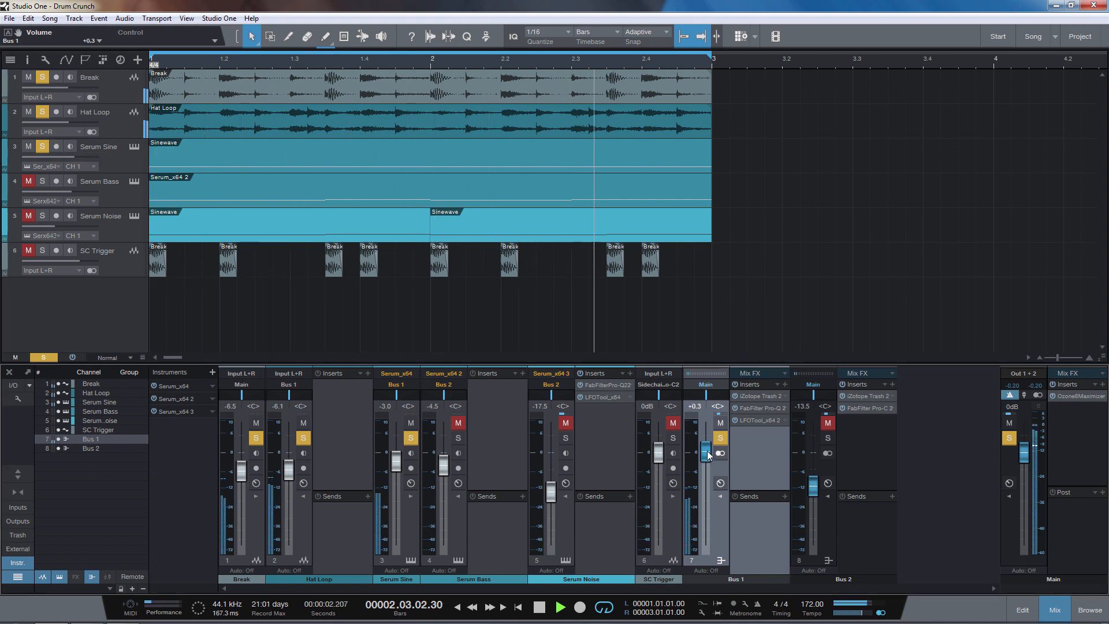
left_click_drag(706, 454, 708, 445)
key("space")
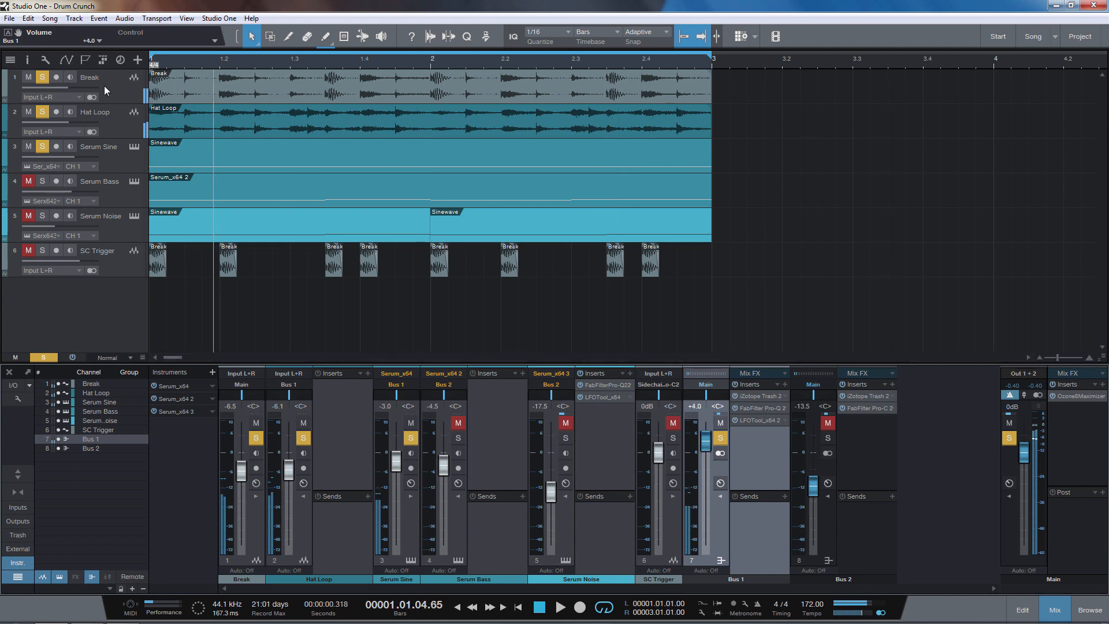
Mute the Break track and play the Hat Loop with the Serum Sine from the song start.
left_click(41, 78)
left_click(28, 76)
key("comma")
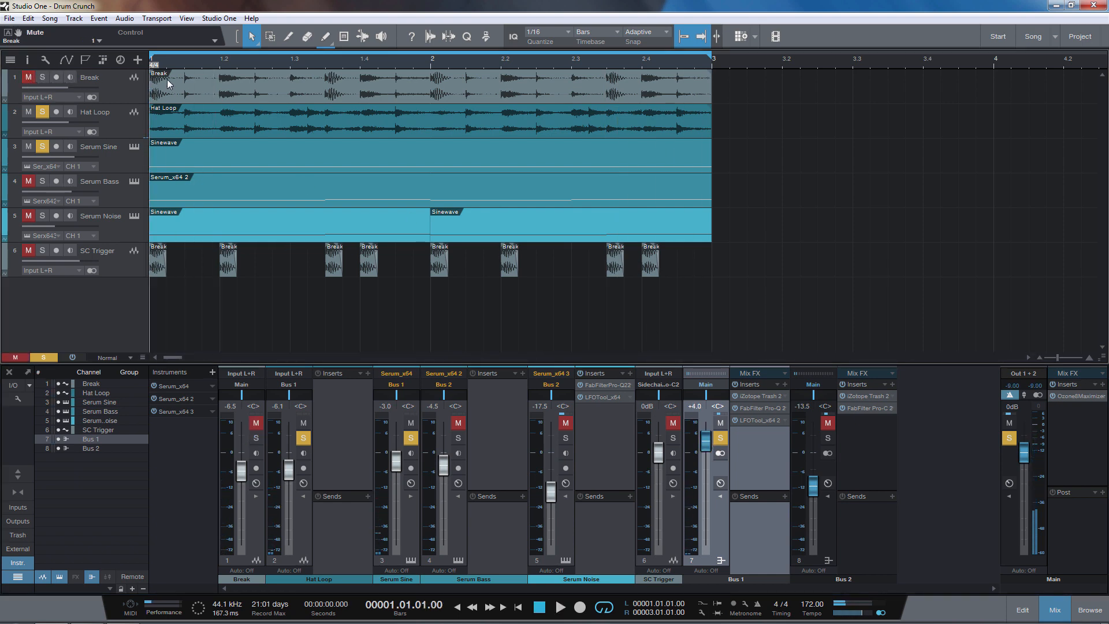
key("space")
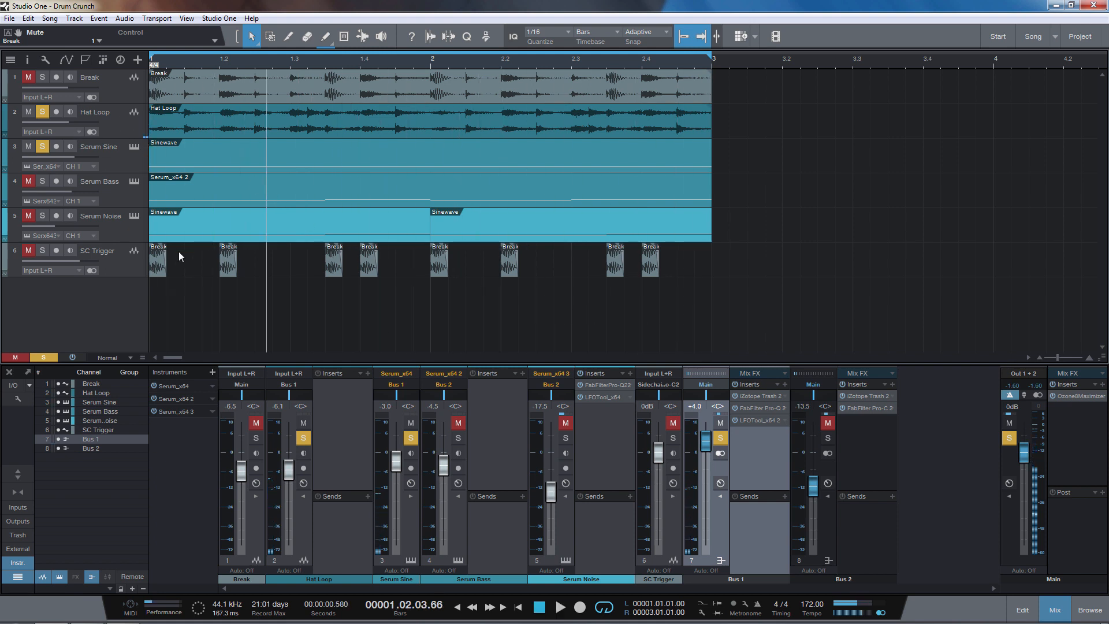
Bypass all inserts on Bus 1, mute Serum Sine and listen to the dry Hat Loop alone.
left_click(734, 383)
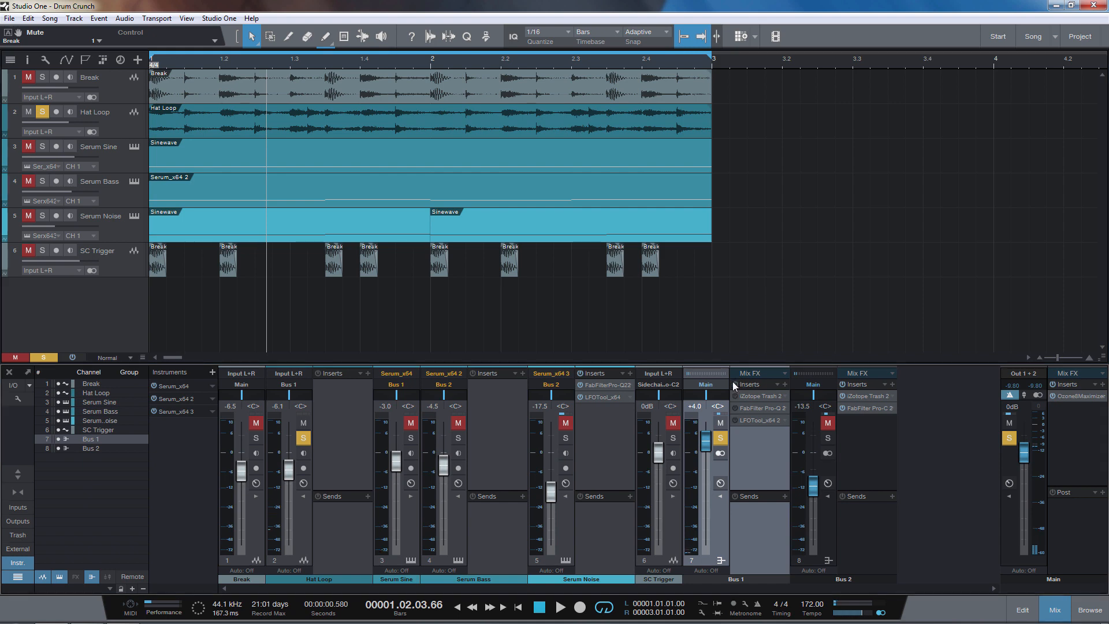
key("space")
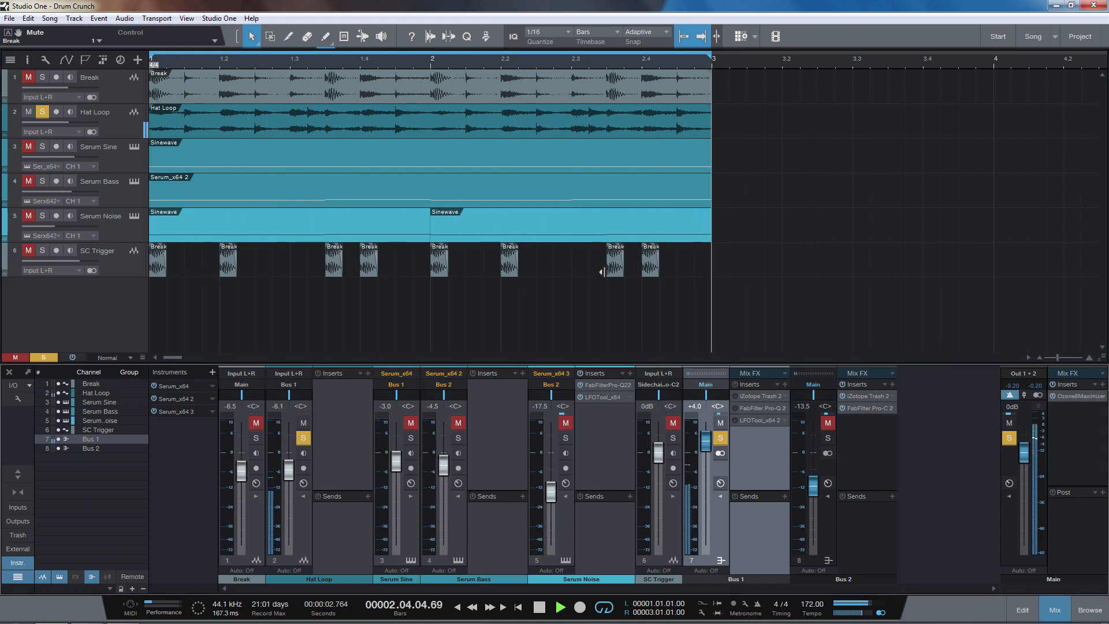
key("space")
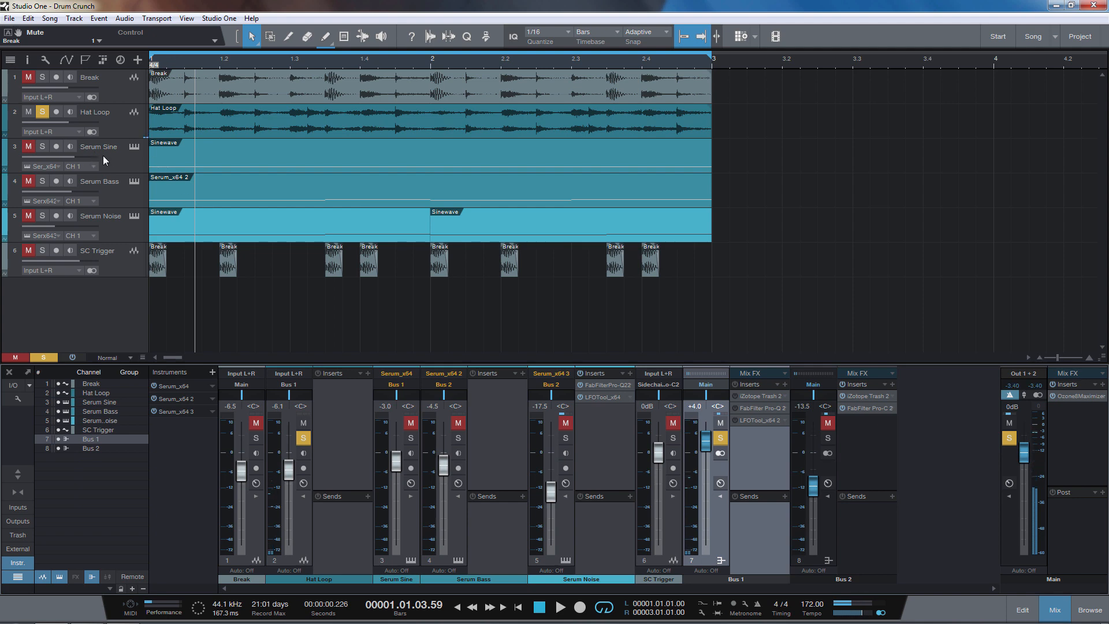
Solo Serum Sine again, open its Serum instrument window and play the loop.
left_click(43, 146)
left_click(133, 146)
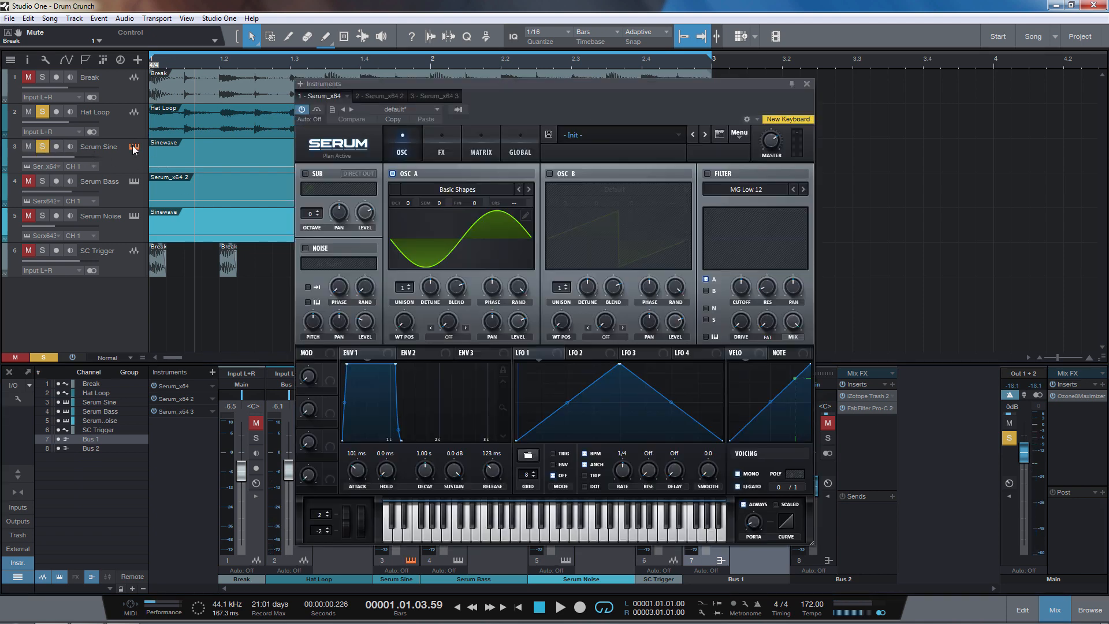
left_click_drag(614, 89, 716, 81)
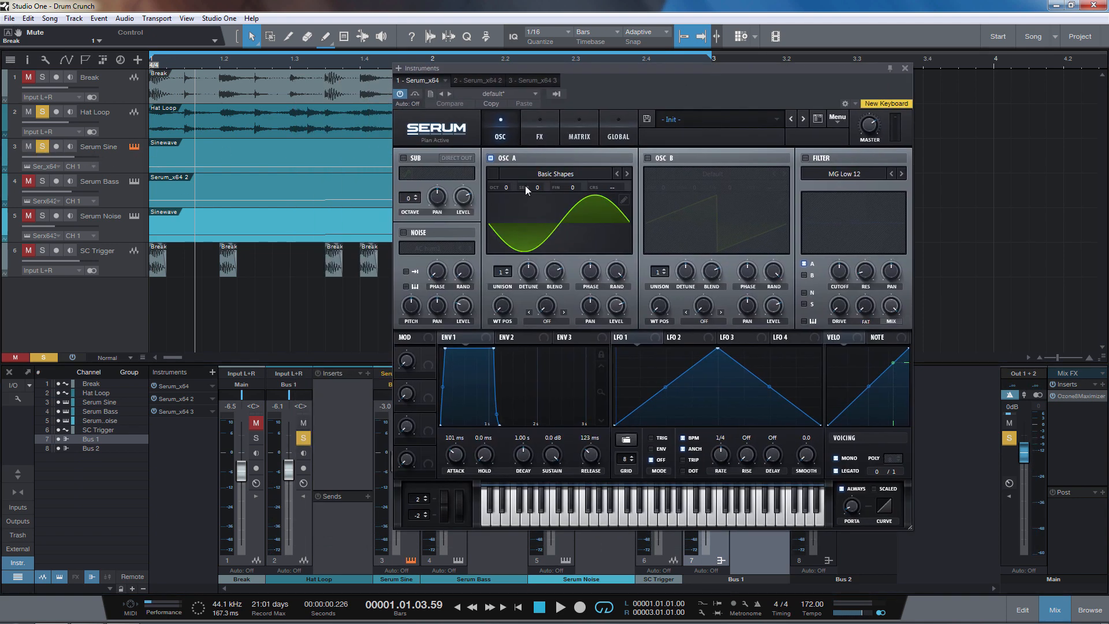
key("space")
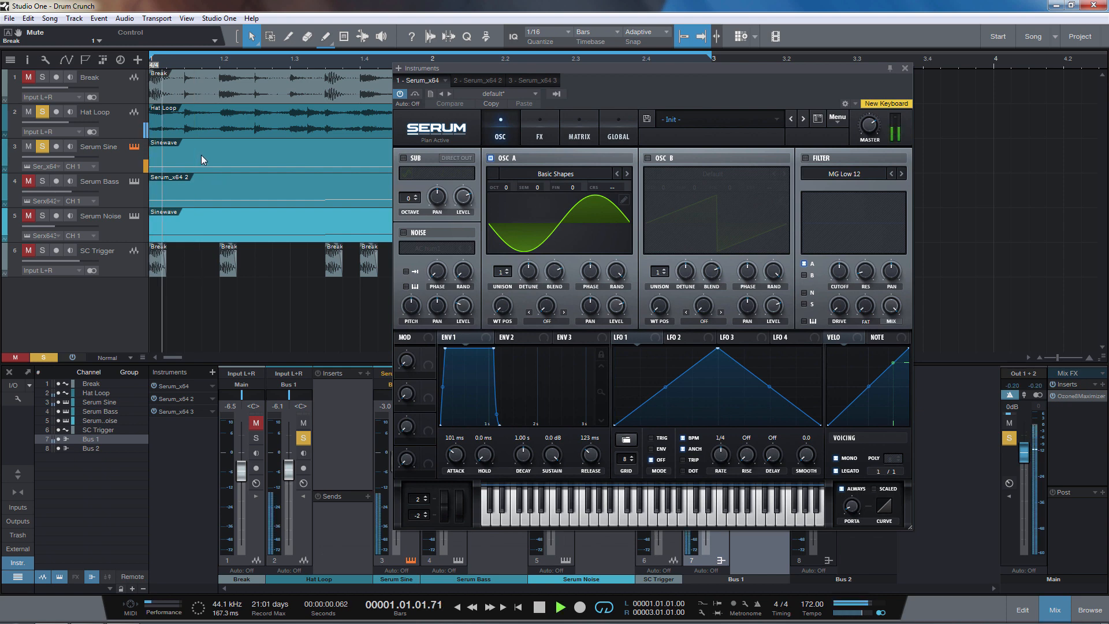
Mute the Hat Loop briefly to hear the sine alone, restore its solo and close the Serum window.
left_click(27, 114)
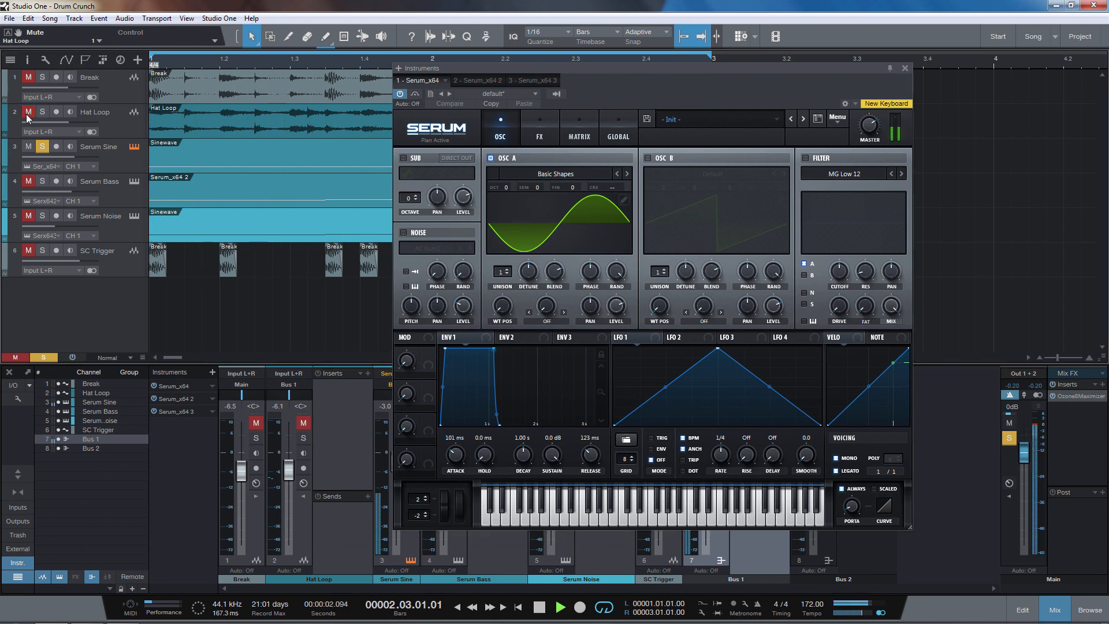
left_click(27, 114)
left_click(904, 68)
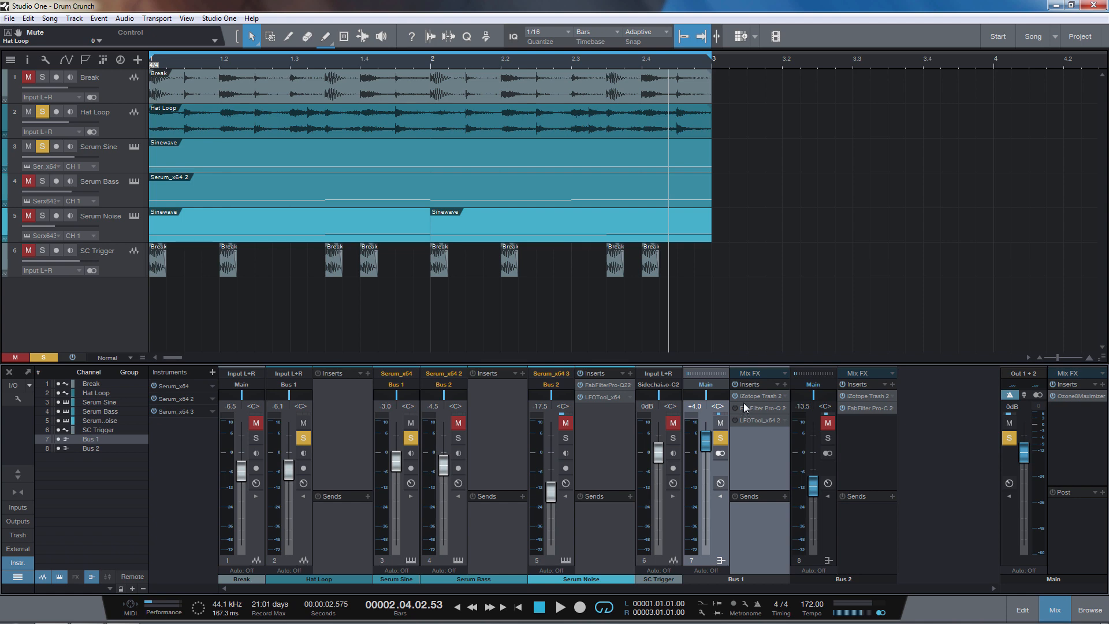
Open iZotope Trash 2 on Bus 1, inspect its Trash distortion and Filter 2 settings, and close it.
left_click(758, 396)
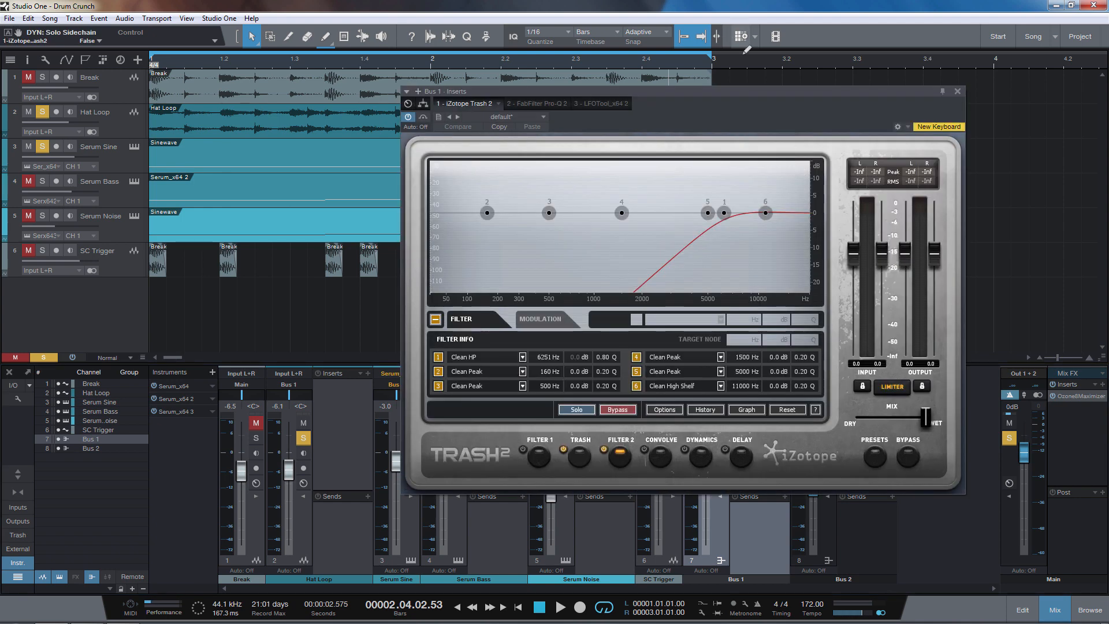
left_click_drag(637, 93, 494, 79)
left_click(444, 444)
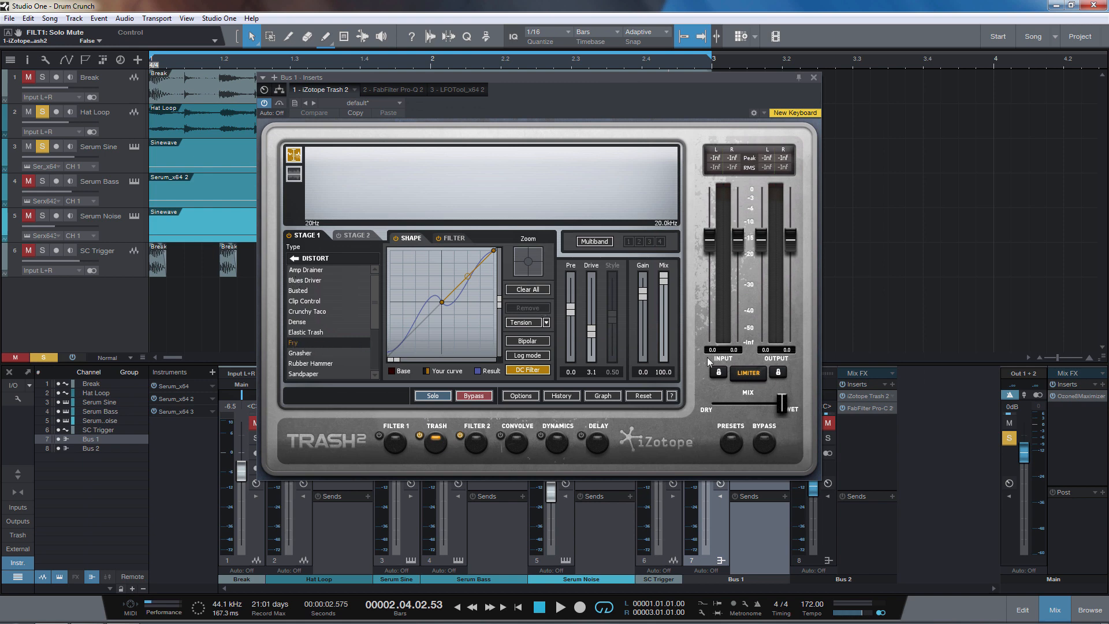
left_click(475, 444)
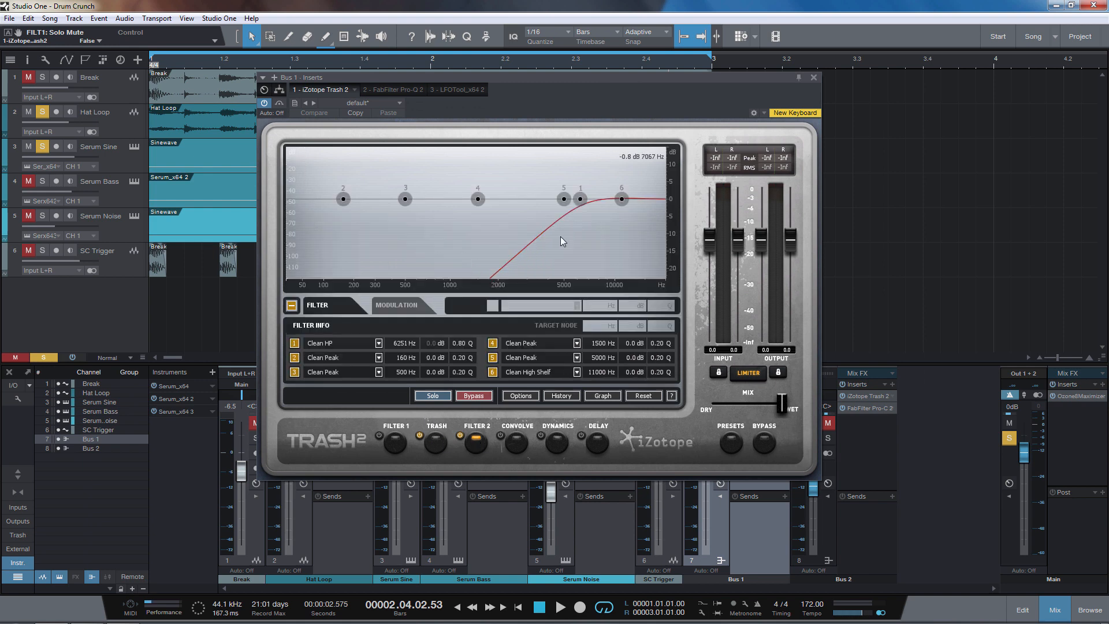
left_click(814, 78)
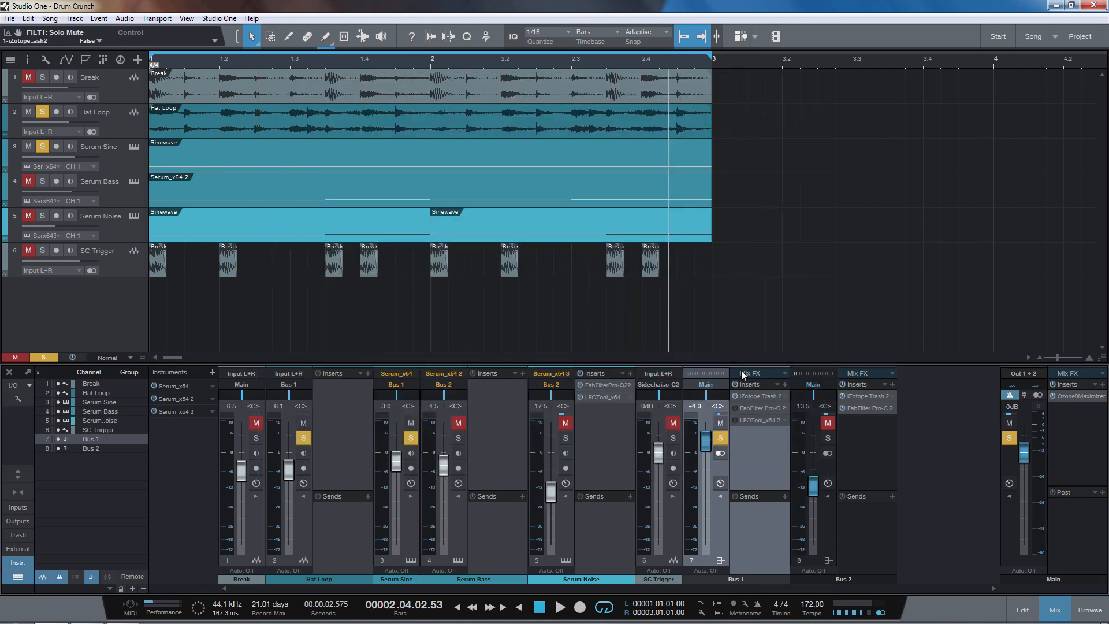
Enable FabFilter Pro-Q 2 on Bus 1, check it and listen to the processed bus from the song start.
left_click(754, 408)
left_click(970, 91)
key("space")
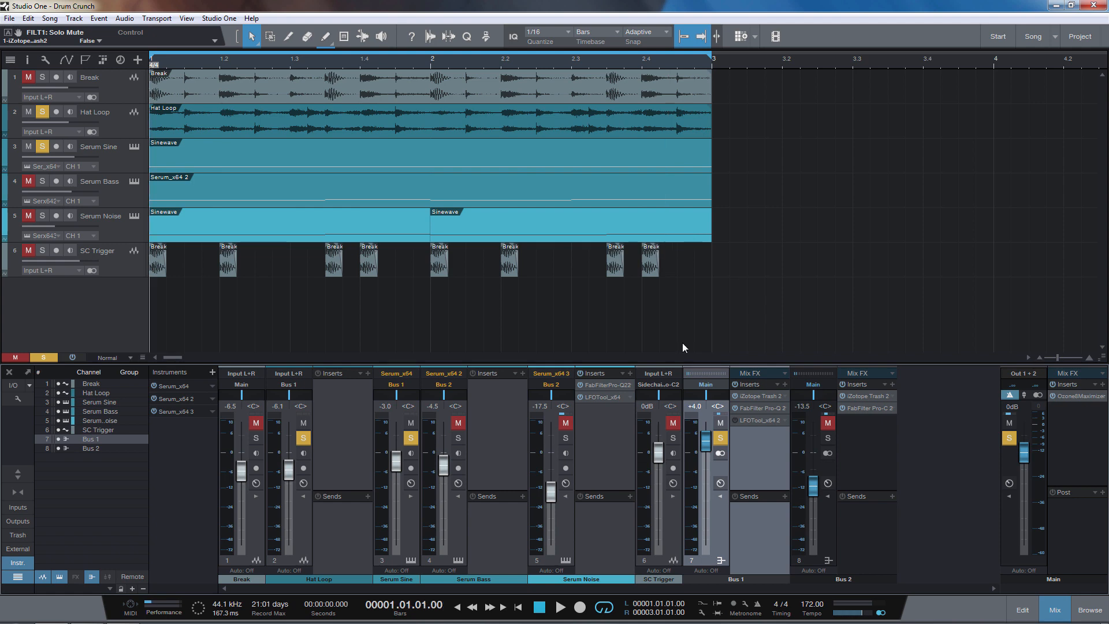
key("space")
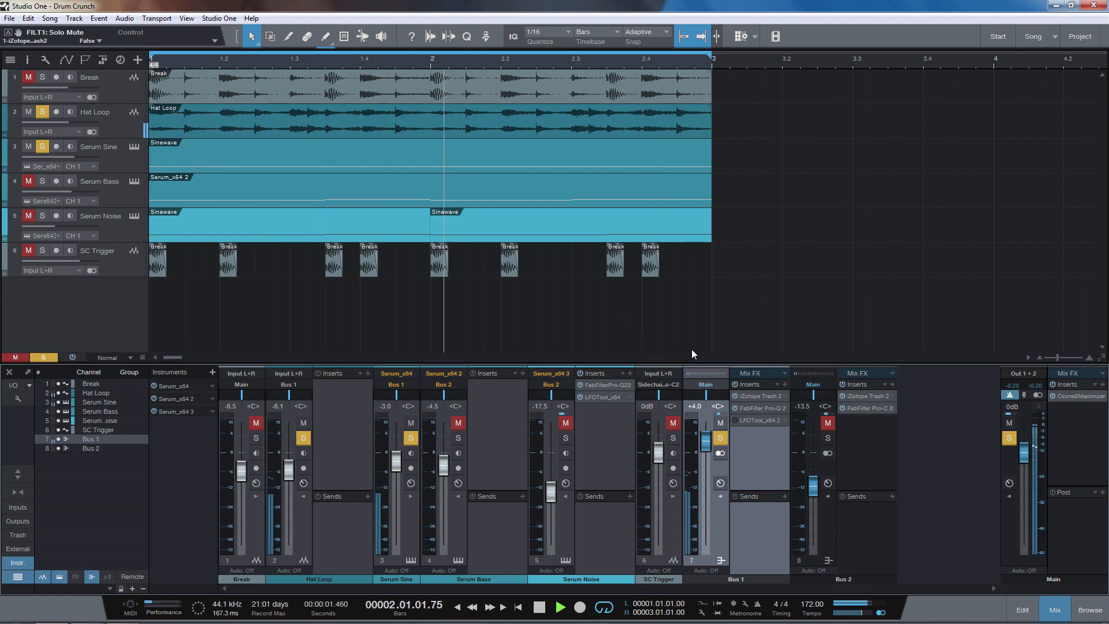
key("space")
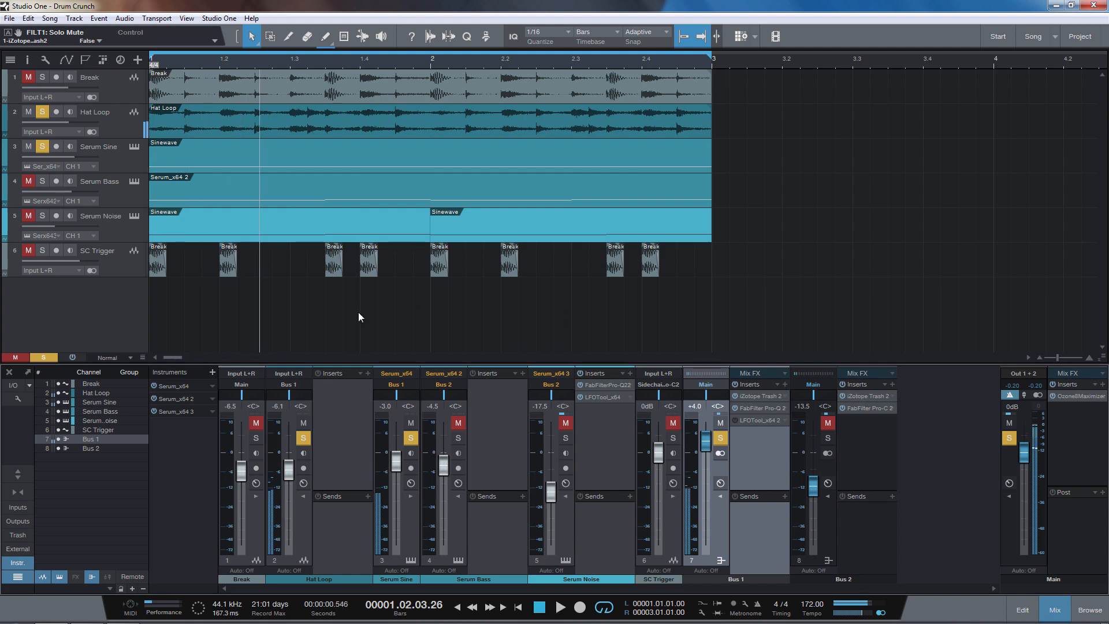
Compare the distorted Hat Loop with Serum Sine muted and unmuted during playback.
left_click(28, 146)
key("space")
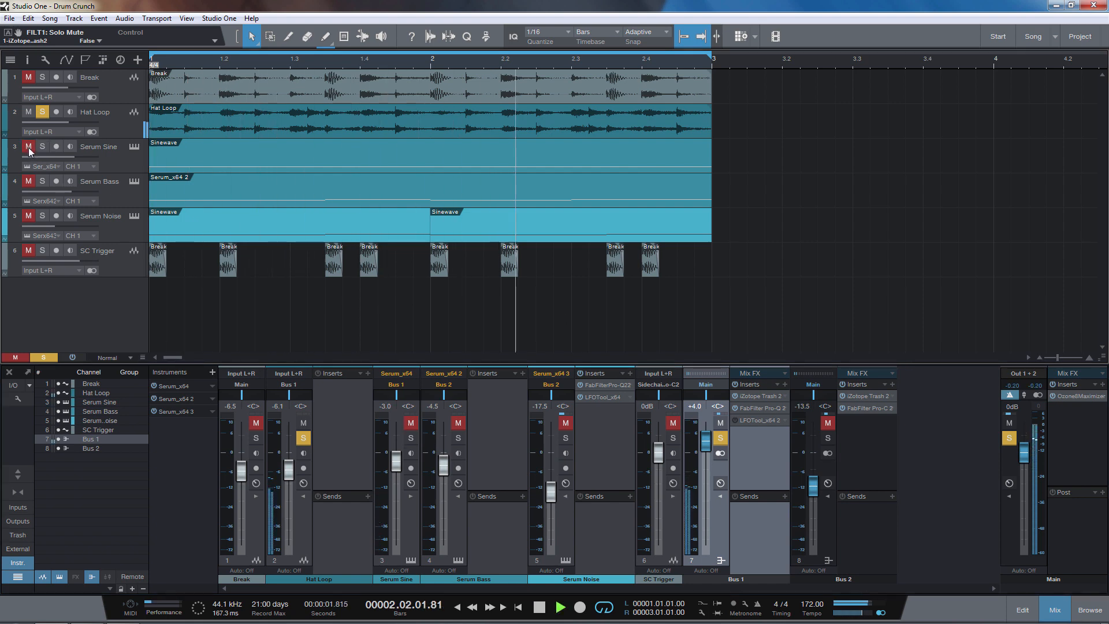
left_click(29, 147)
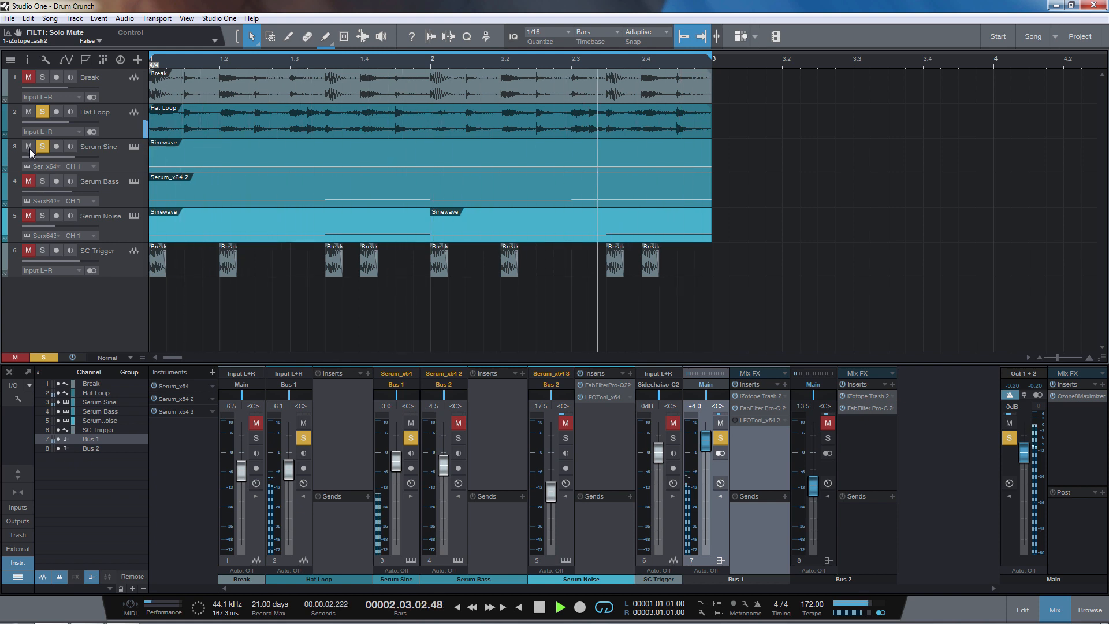
key("space")
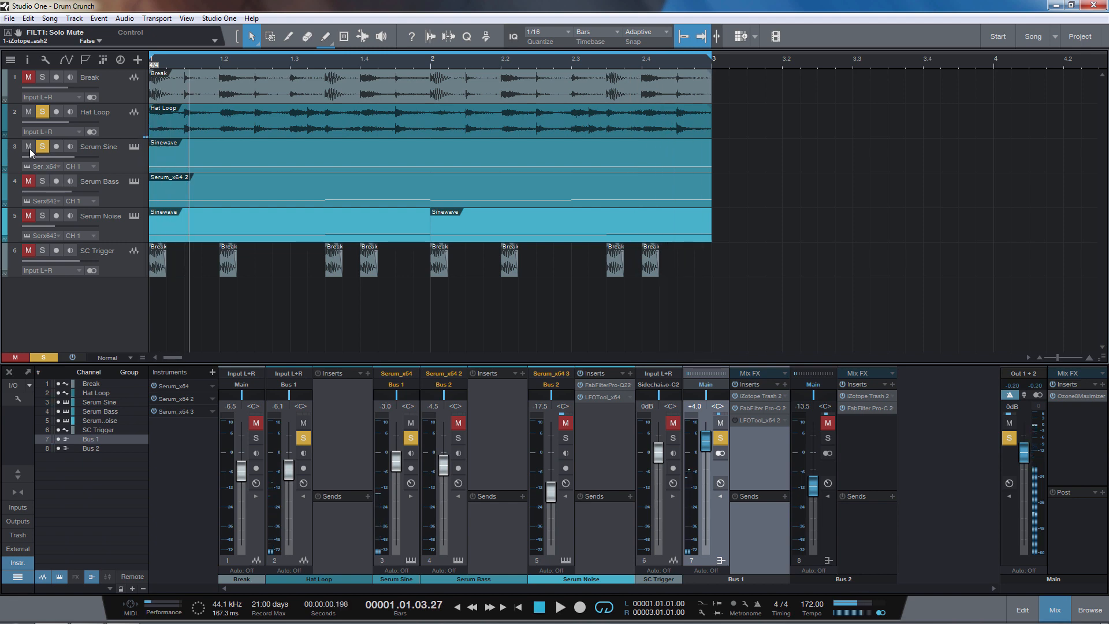
Open the Serum Sine track's Sinewave event in the note editor, turn off its scale and play from the start.
double_click(266, 158)
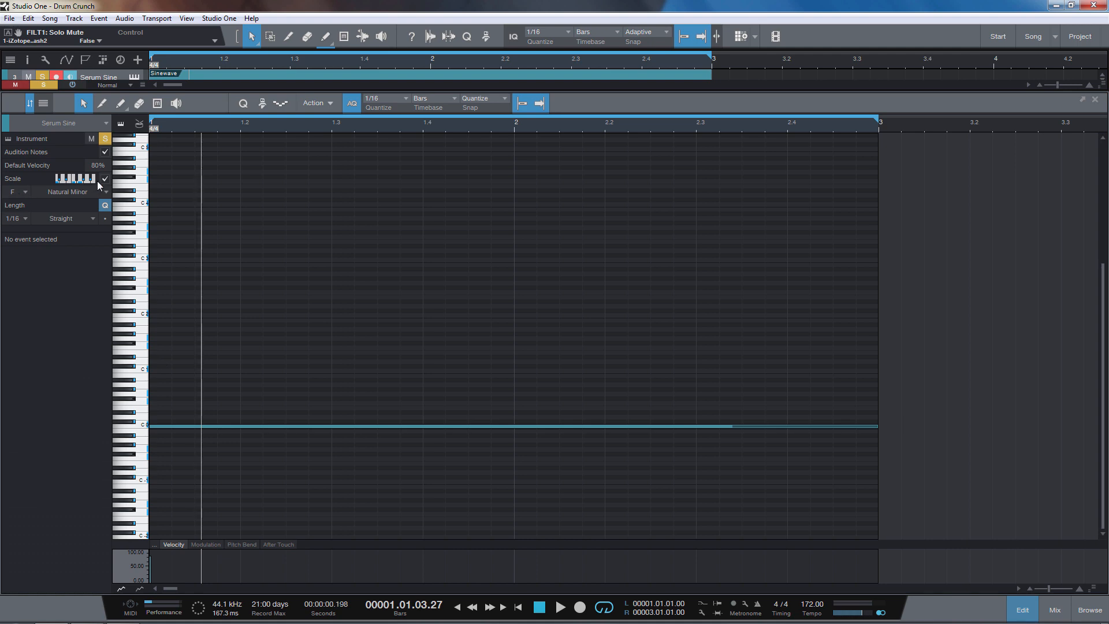
key("Home")
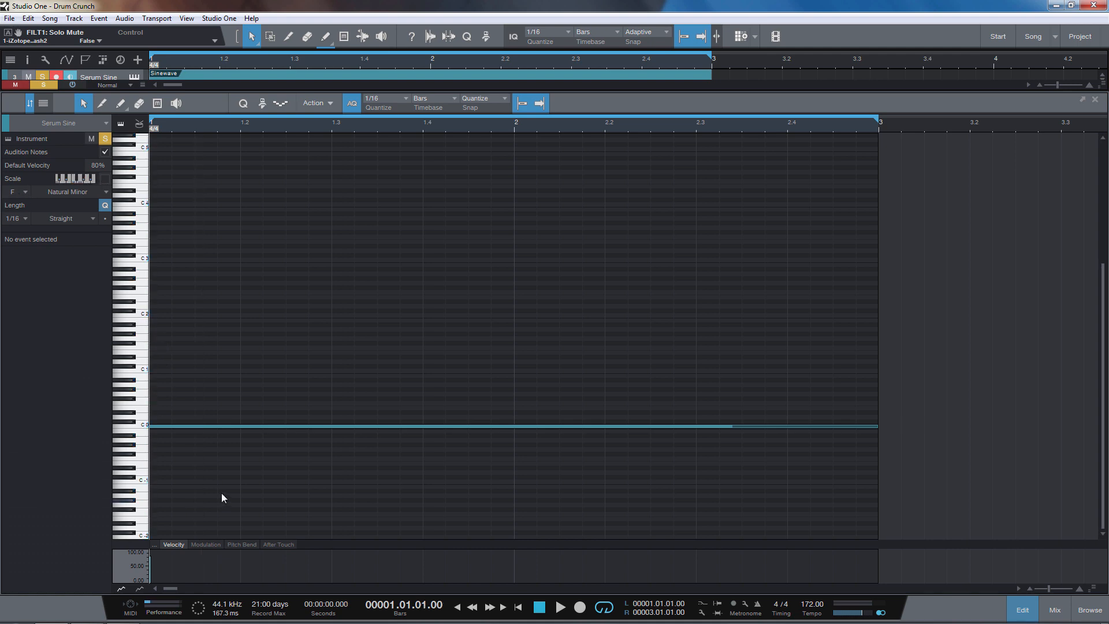
key("space")
Try the sustained Serum Sine note at D 2, listen to it and close the note editor.
left_click_drag(204, 426, 173, 312)
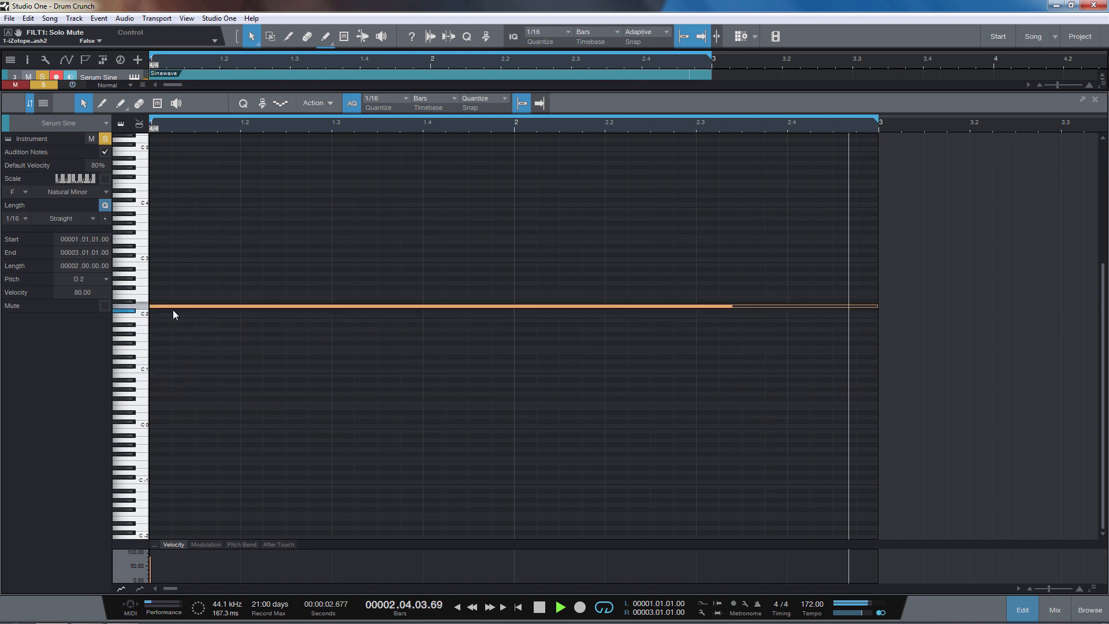
key("space")
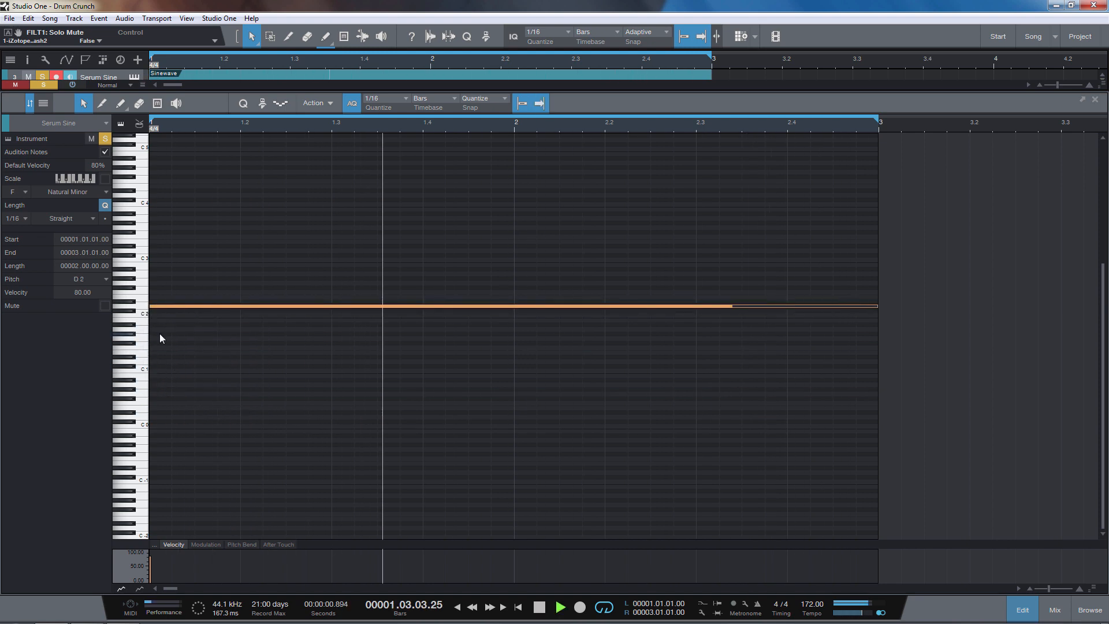
key("F2")
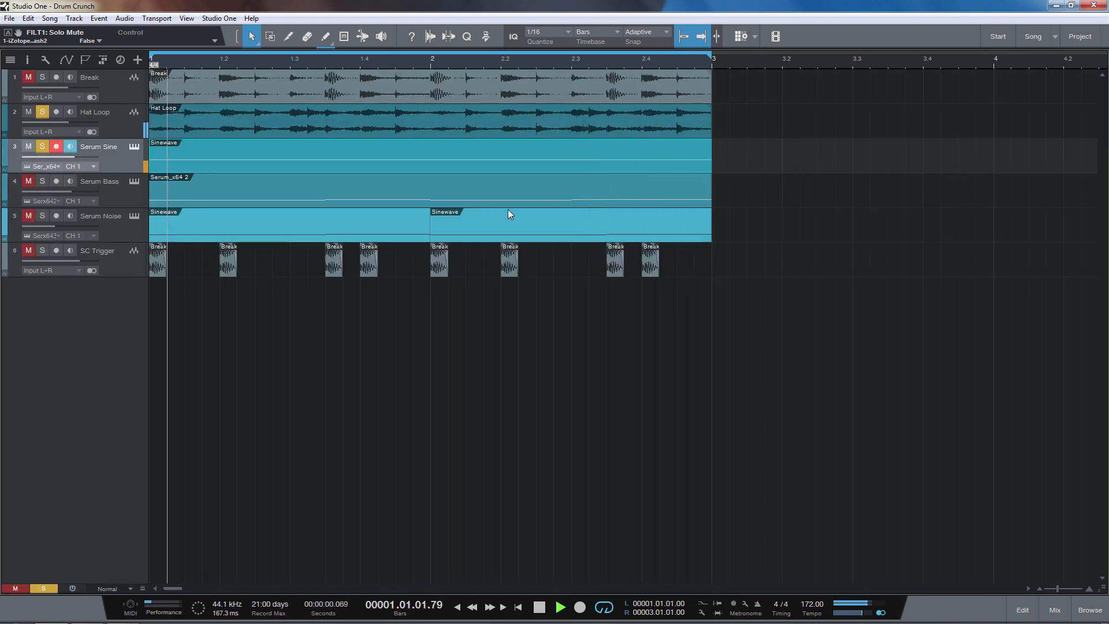
Reopen the Serum Sine event, lower its sustained note to C 0 and listen to the result.
double_click(387, 149)
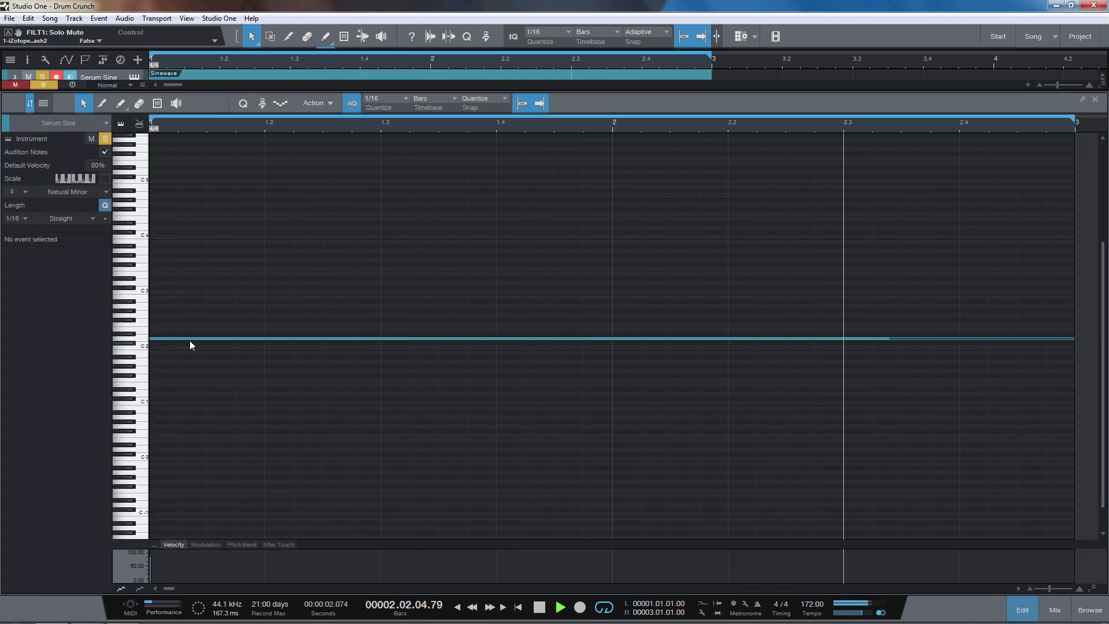
left_click_drag(188, 341, 182, 450)
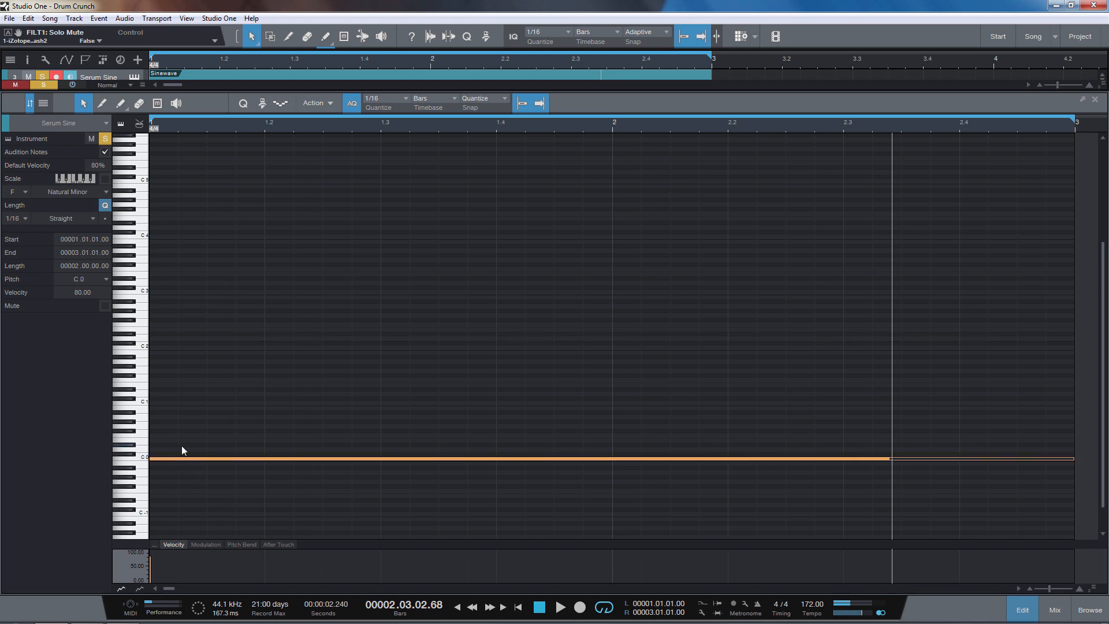
key("space")
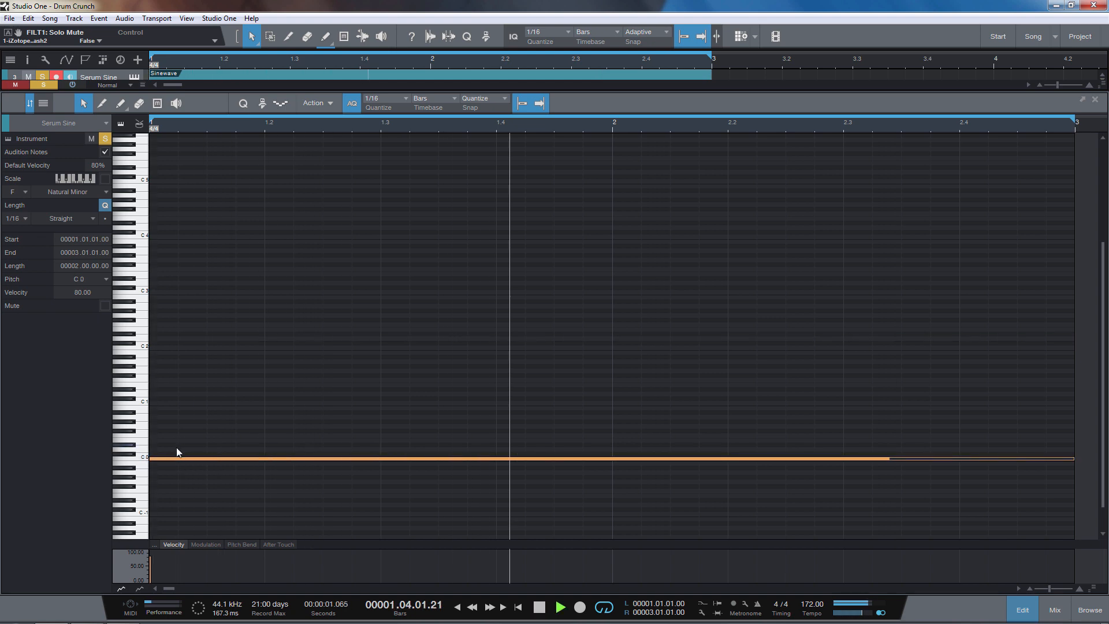
mouse_move(172, 459)
left_mouse_down()
mouse_move(156, 239)
mouse_move(168, 457)
left_mouse_up()
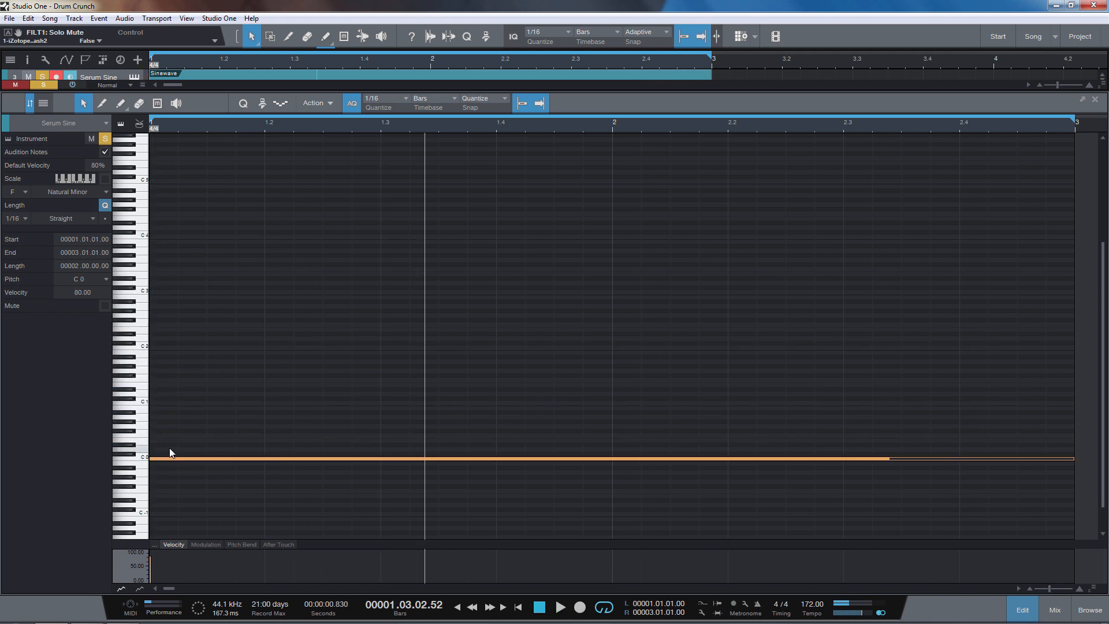
Play the loop, close the note editor and show the mixer again.
key("space")
left_click(1094, 100)
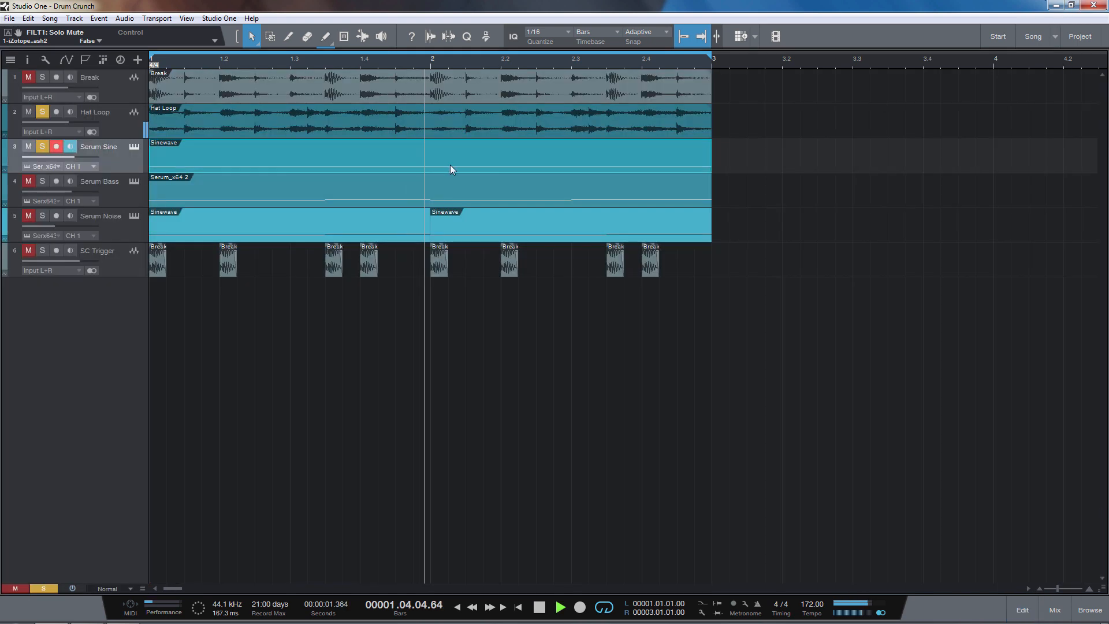
key("F3")
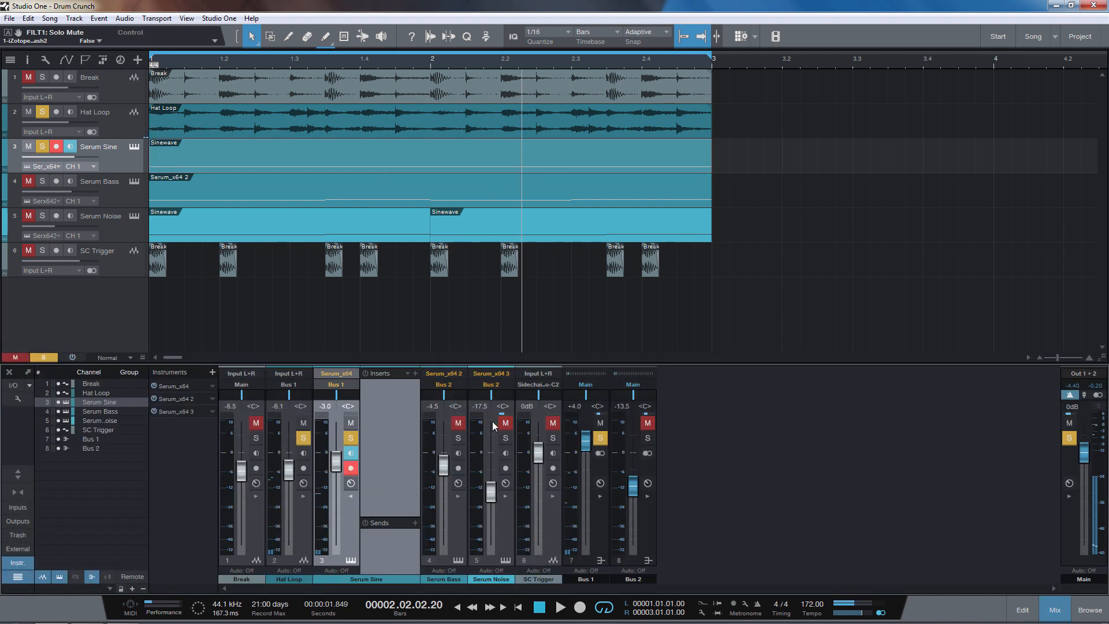
Show Bus 1's inserts, switch on its LFOTool_x64 2 insert with the editor open and play the loop.
left_click(600, 496)
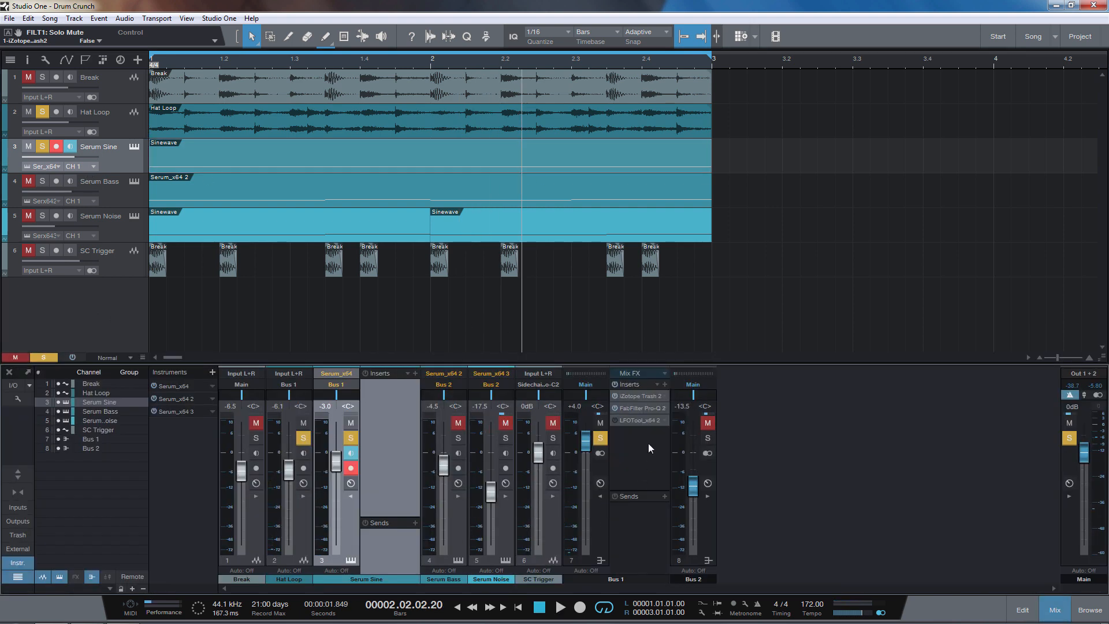
left_click(632, 421)
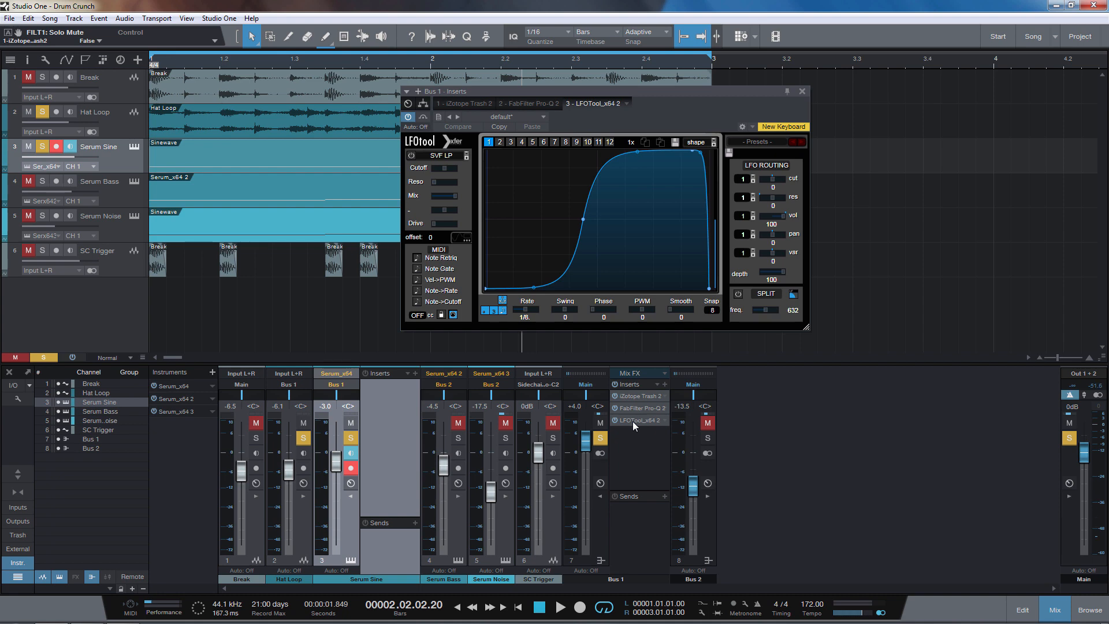
key("space")
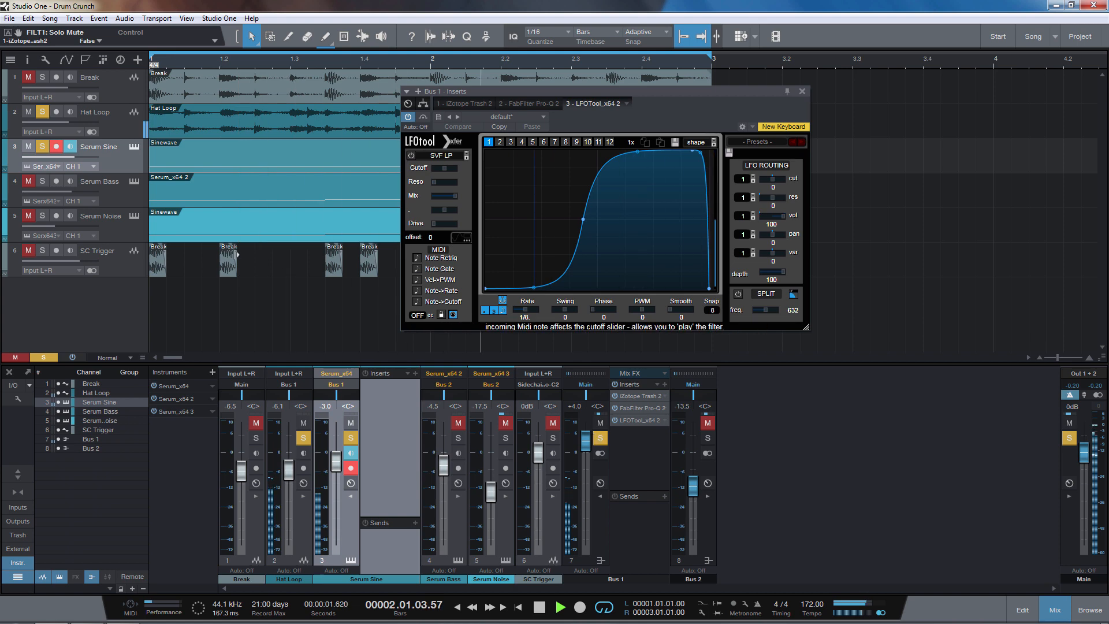
Compare the sidechained loop with the Serum Sine track muted and with it soloed again.
key("space")
left_click(29, 146)
key("space")
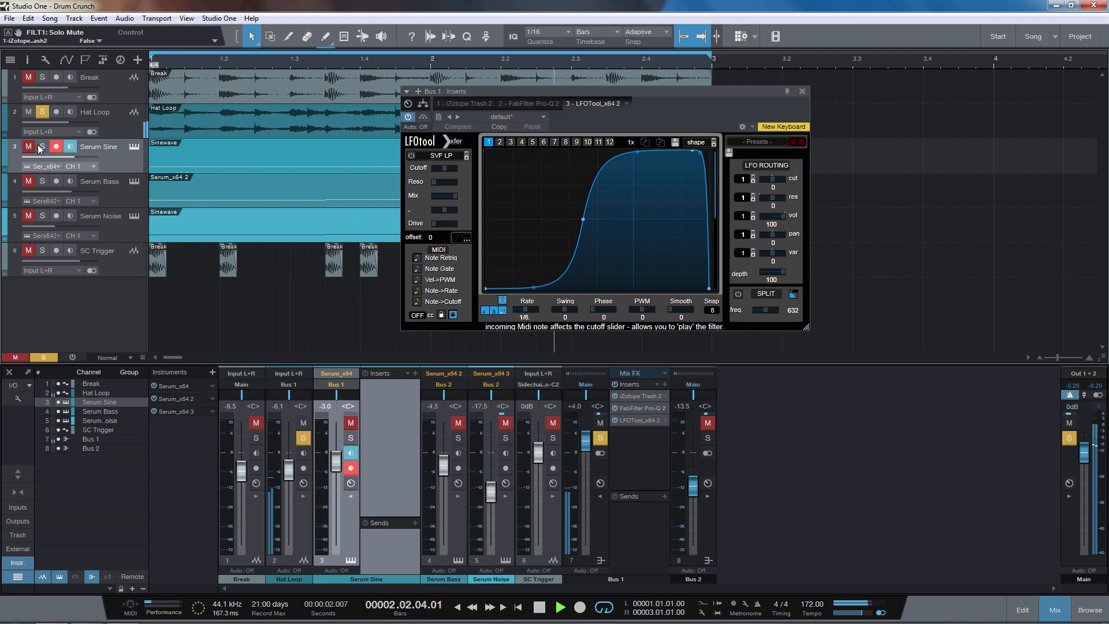
left_click(42, 146)
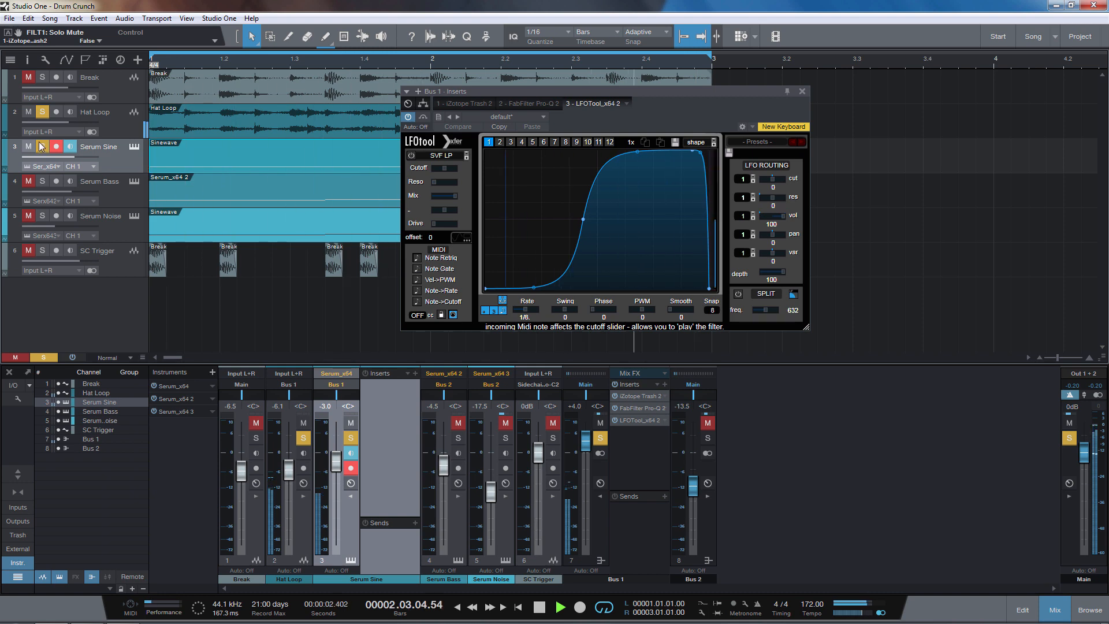
Compare the hat loop without Serum Sine while Bus 1's inserts are bypassed, then bring both back and play from the start.
key("space")
left_click(42, 147)
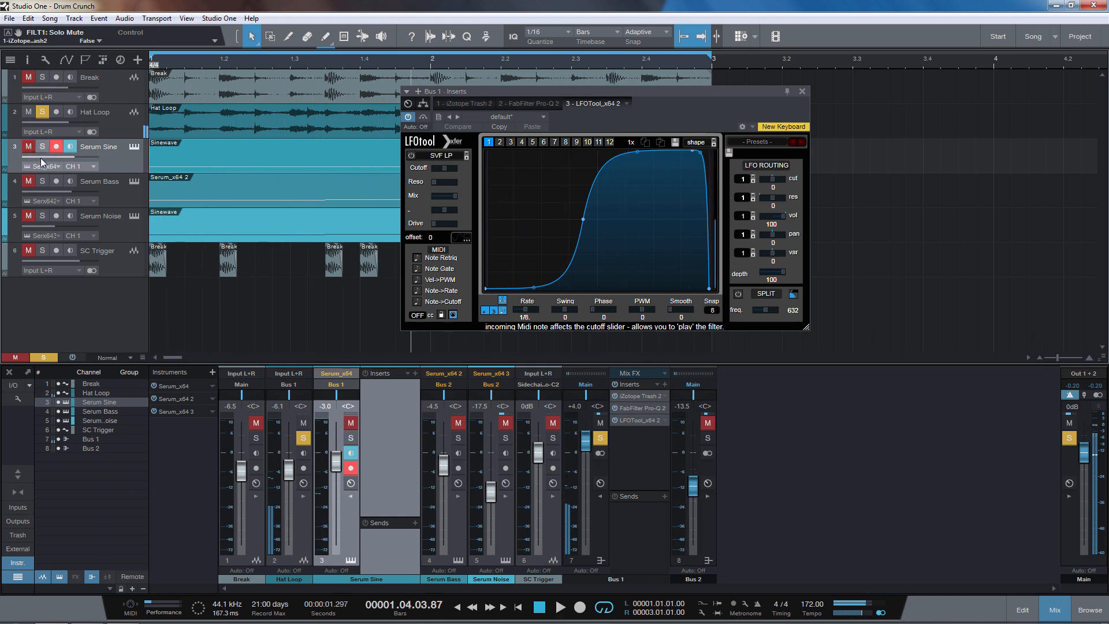
key("space")
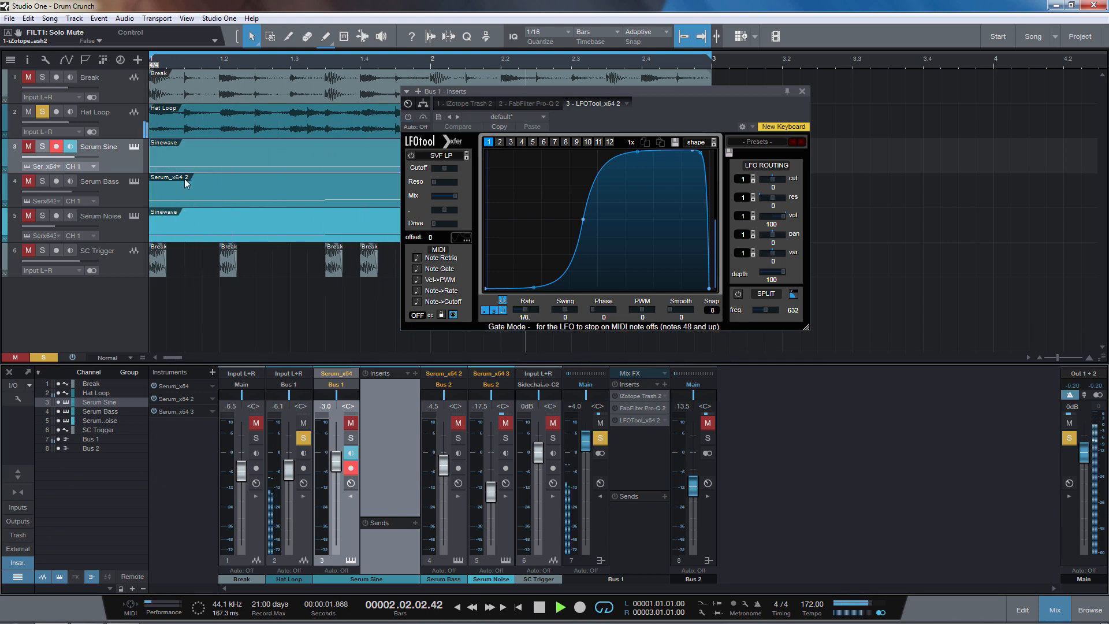
left_click(42, 147)
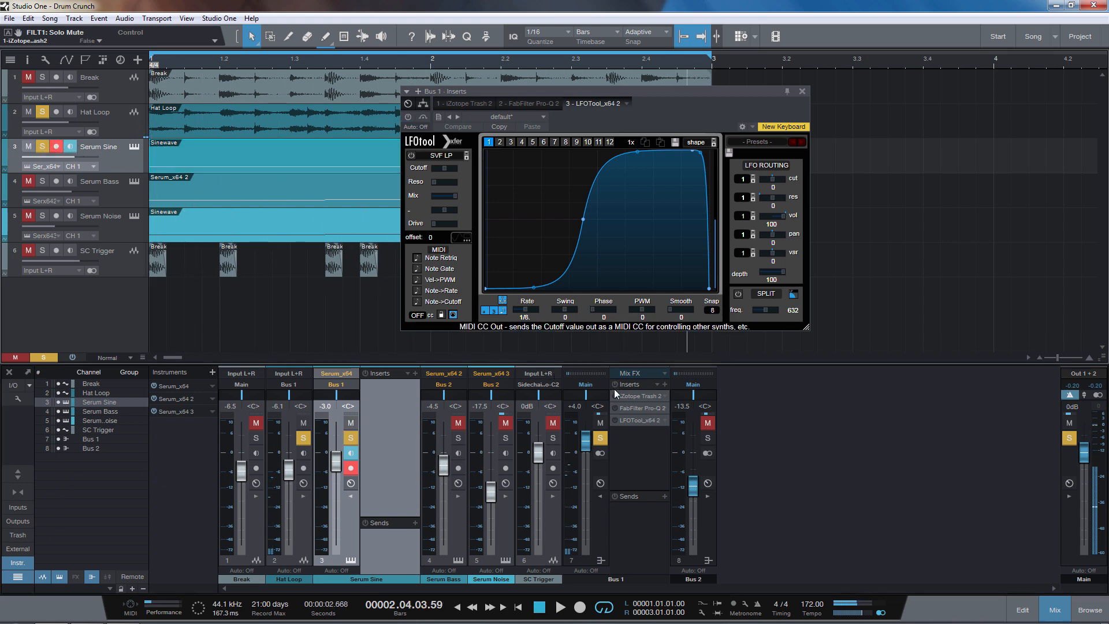
key("Home")
key("space")
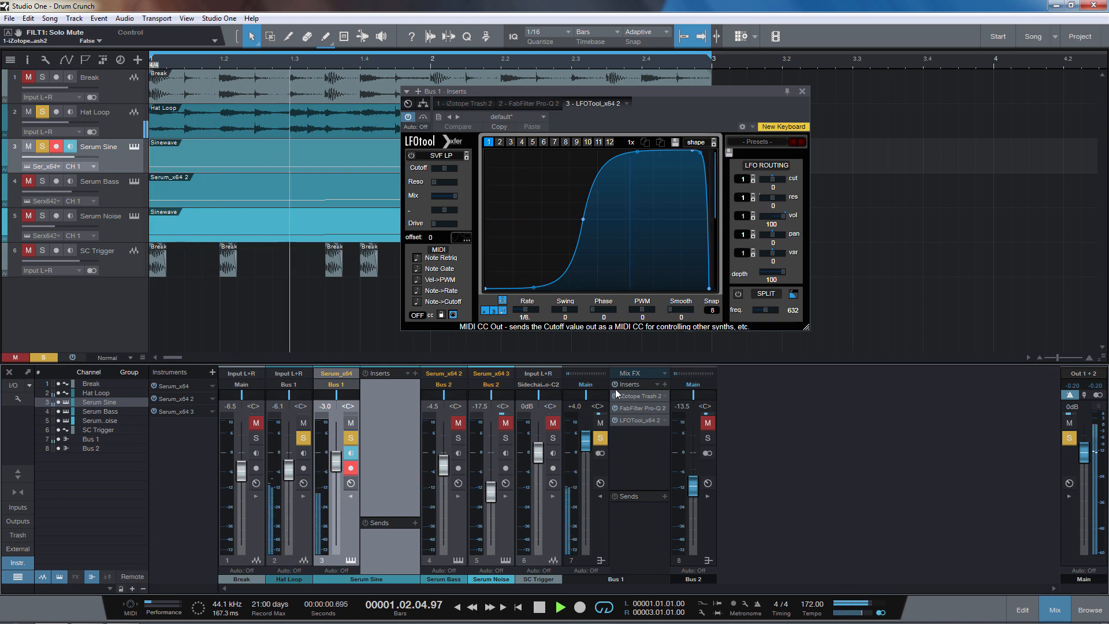
Close the LFOTool window, solo the Break track and lower Bus 1's volume to +1.1 dB during playback.
left_click(802, 92)
left_click(28, 77)
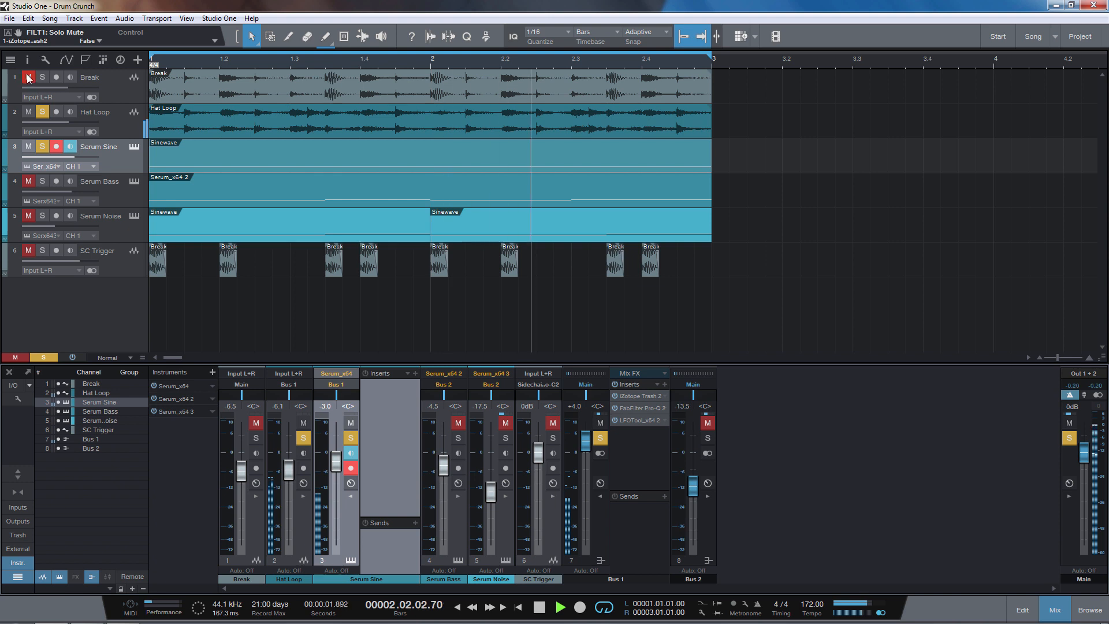
left_click(43, 77)
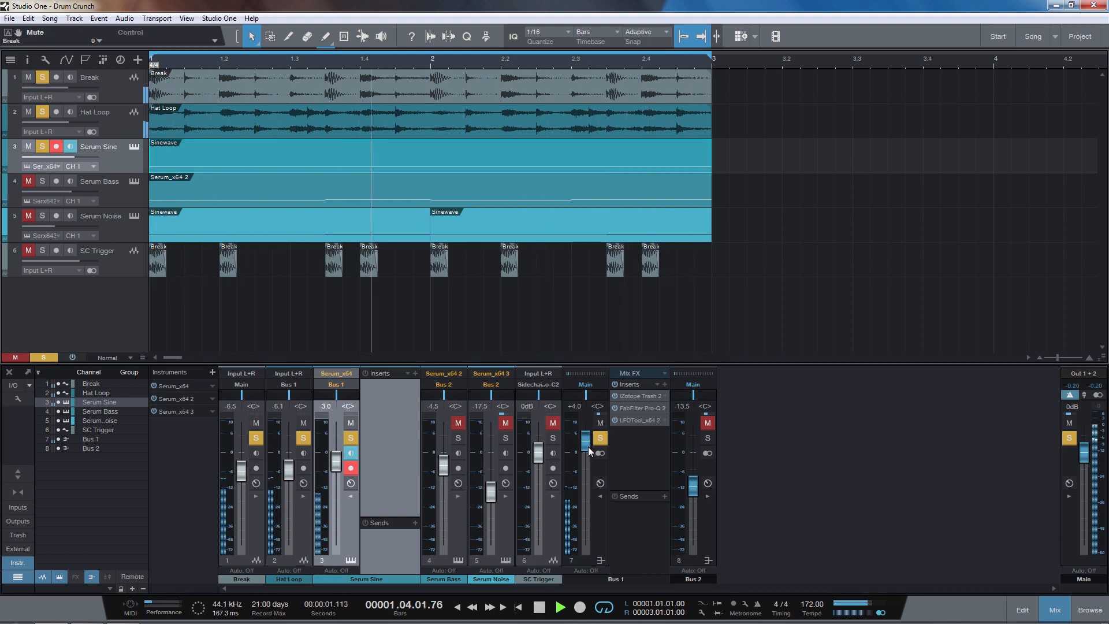
left_click_drag(585, 441, 587, 452)
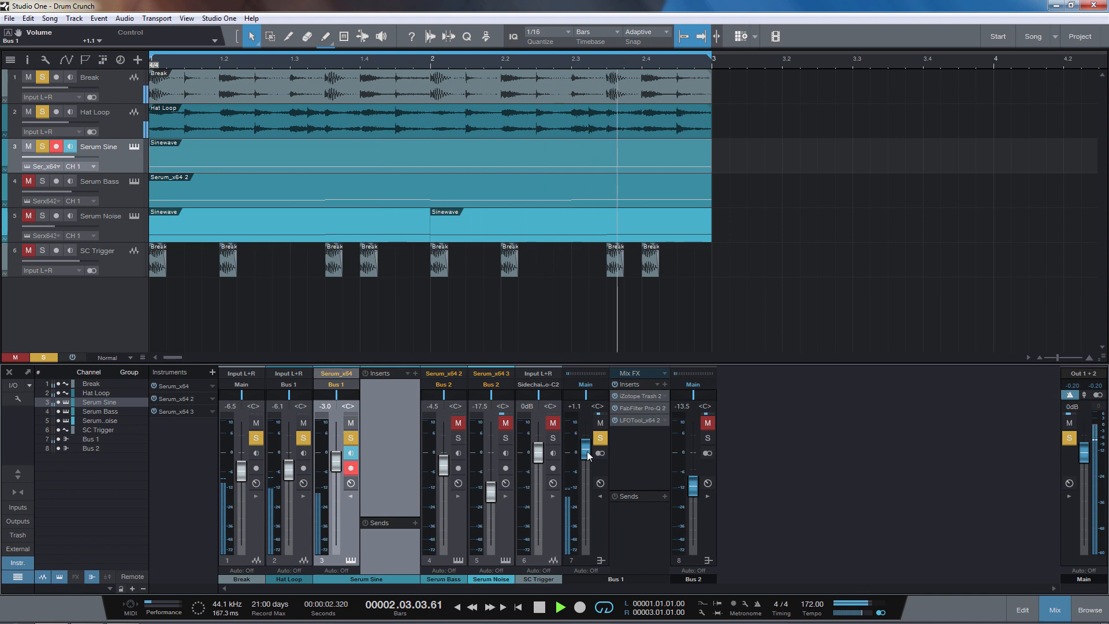
key("space")
Solo the Serum Bass track and mute Break, Hat Loop, Serum Sine, Serum Noise and SC Trigger, with playback at the start.
left_click(41, 182)
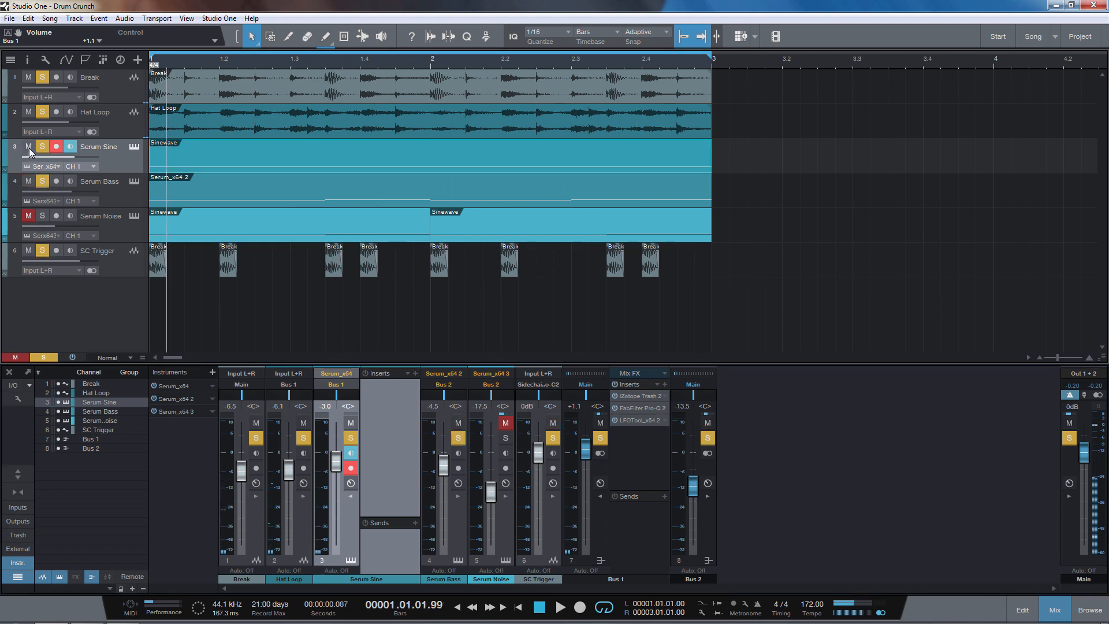
left_click(27, 111)
left_click(26, 77)
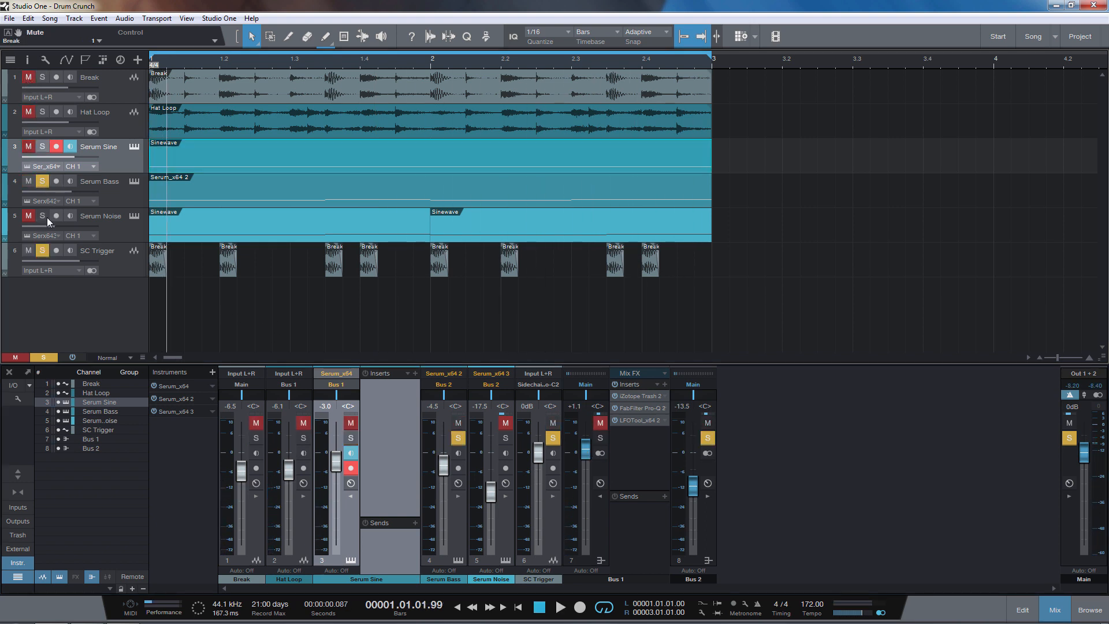
key("comma")
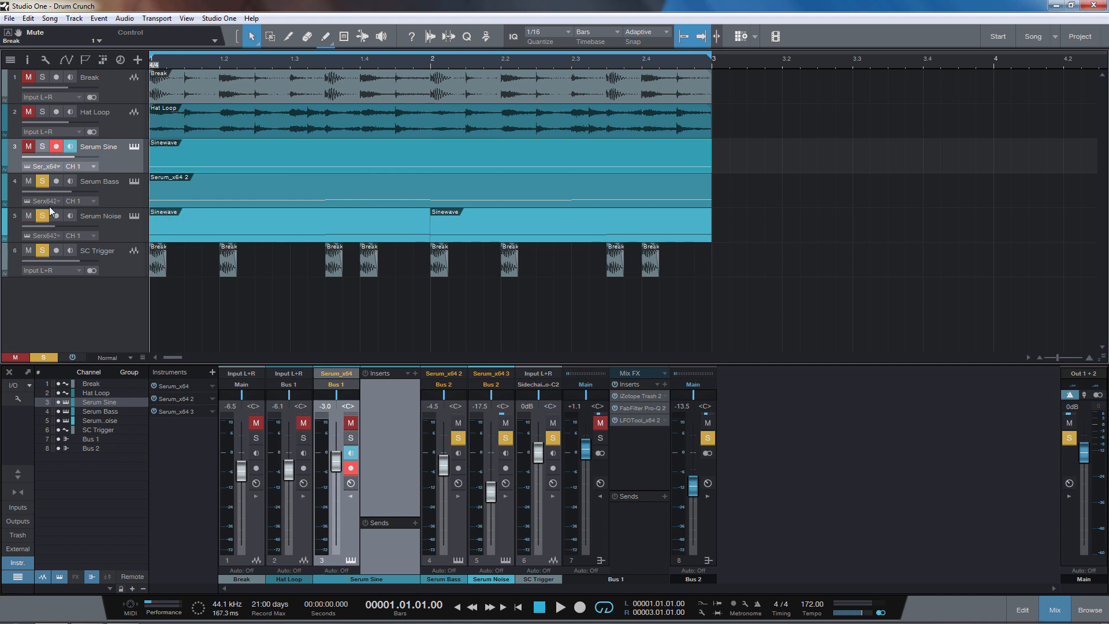
left_click(32, 216)
left_click(28, 250)
Select the Serum Bass track, show Bus 2's inserts and listen to the bass alone.
left_click(101, 200)
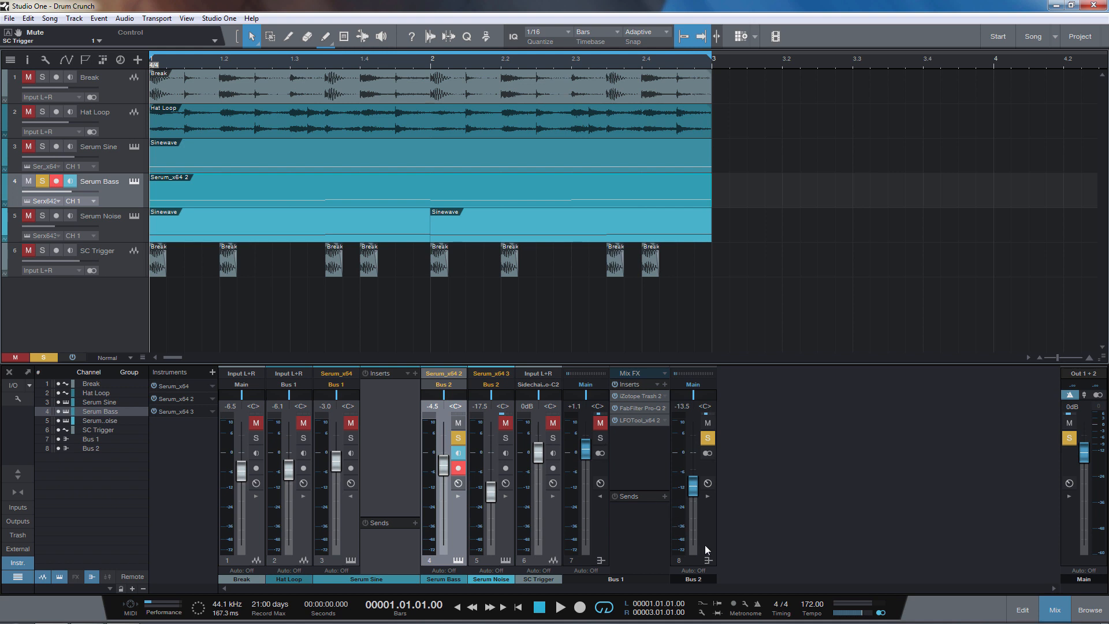
left_click(707, 497)
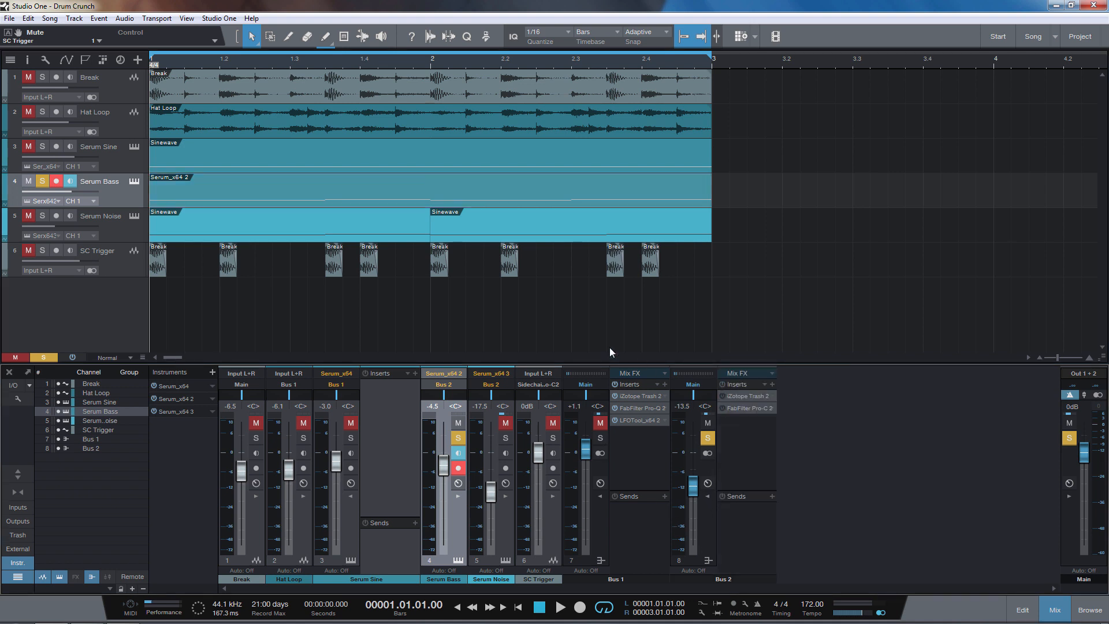
key("space")
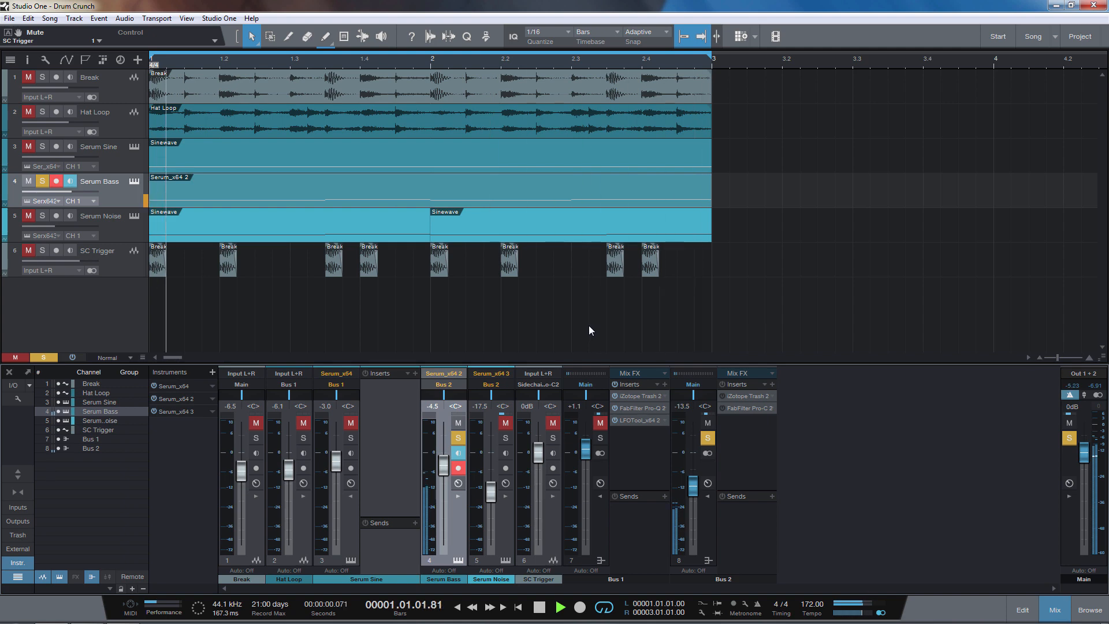
Open the Serum Noise track's Serum instrument, solo that track with Serum Bass muted and play it.
left_click(133, 217)
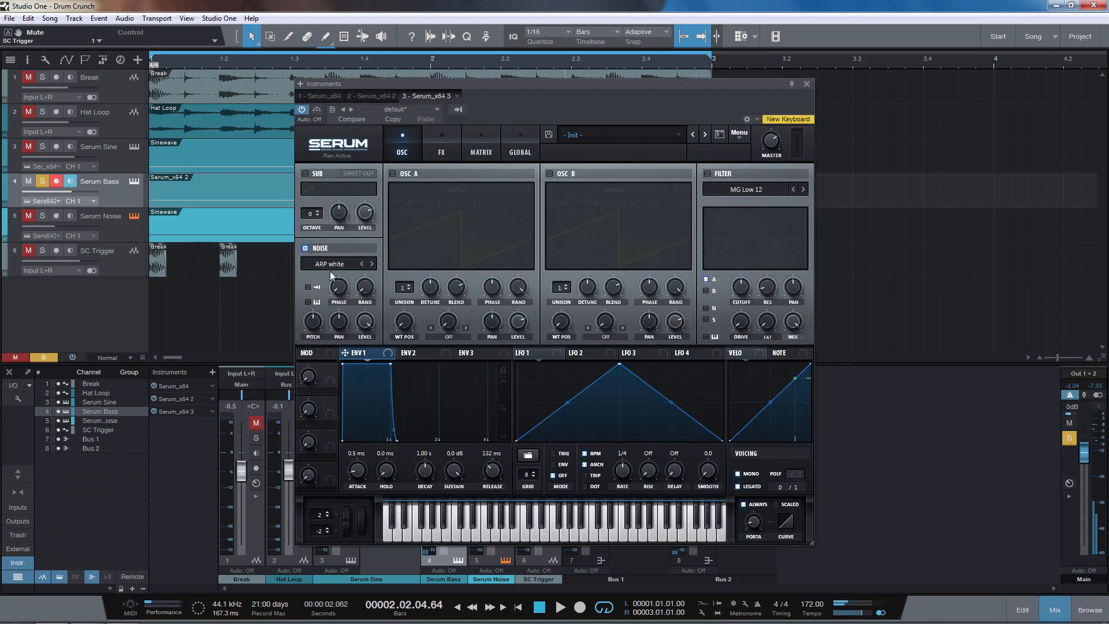
left_click(36, 217)
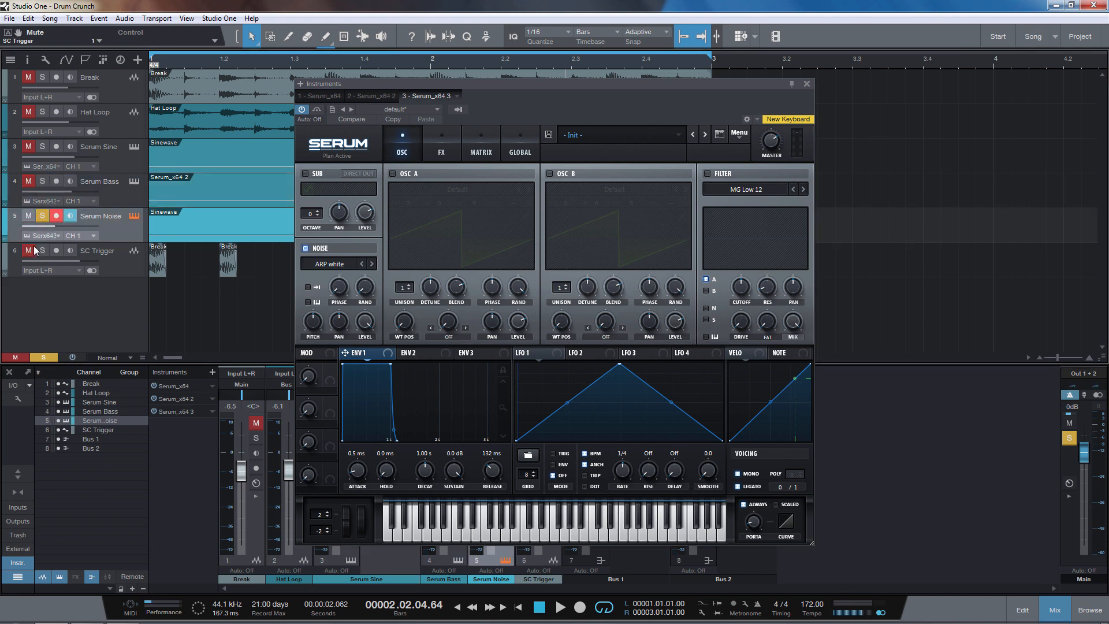
key("space")
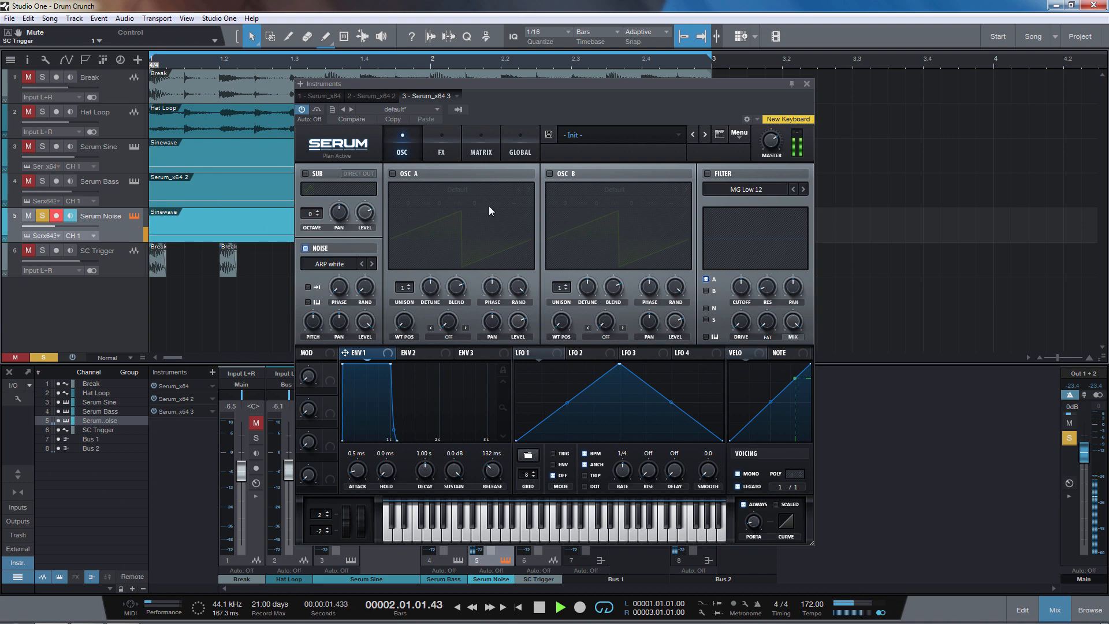
Move the Serum window clear of the Serum Noise channel, show that channel's inserts and stop playback.
left_click_drag(668, 91, 940, 60)
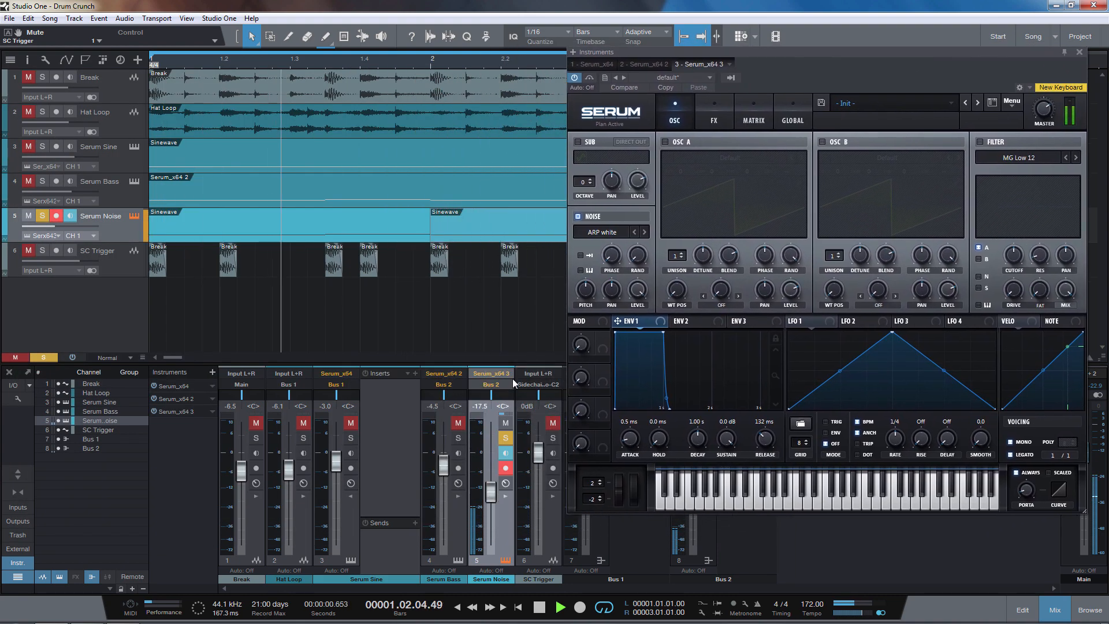
left_click(506, 497)
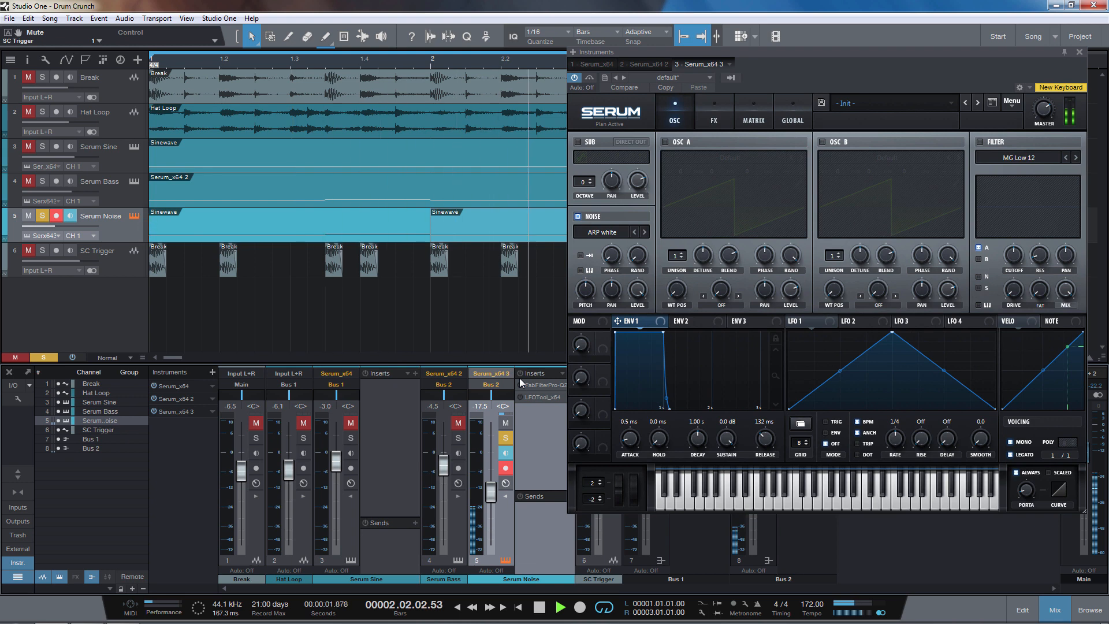
key("space")
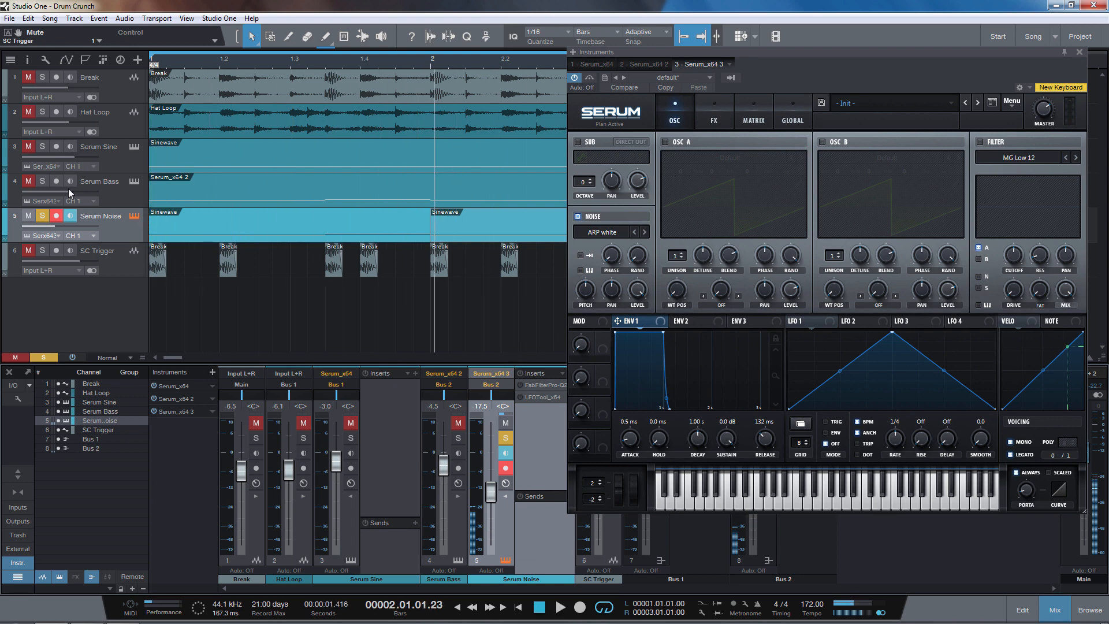
Listen to Serum Bass with SC Trigger soloed, add Serum Noise for comparison, and mute Serum Noise again.
left_click(43, 180)
key("space")
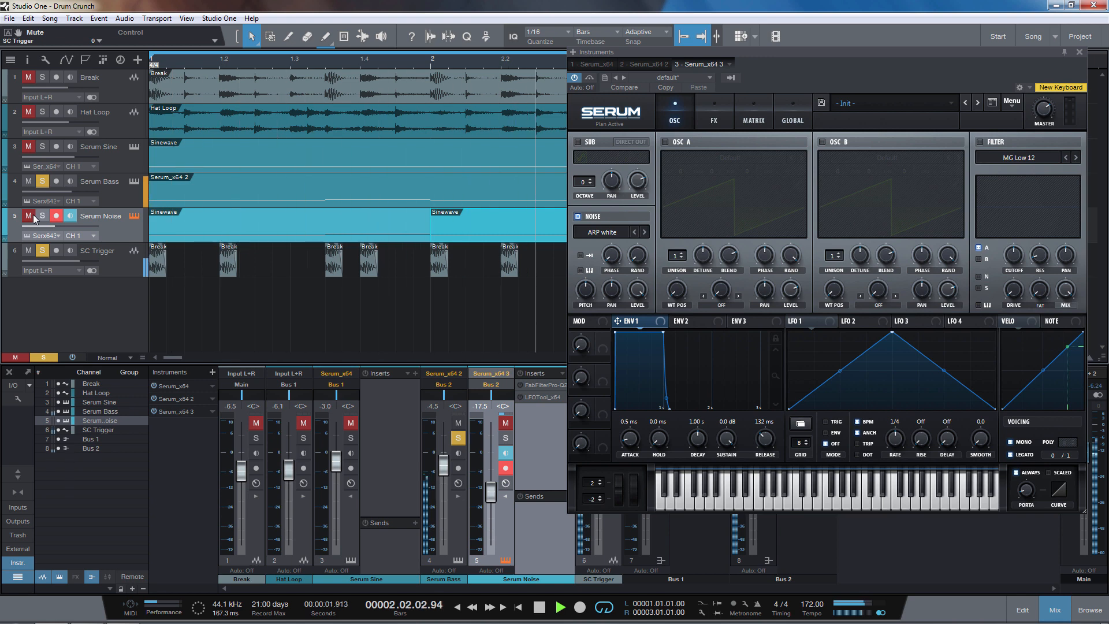
left_click(33, 214)
left_click(42, 216)
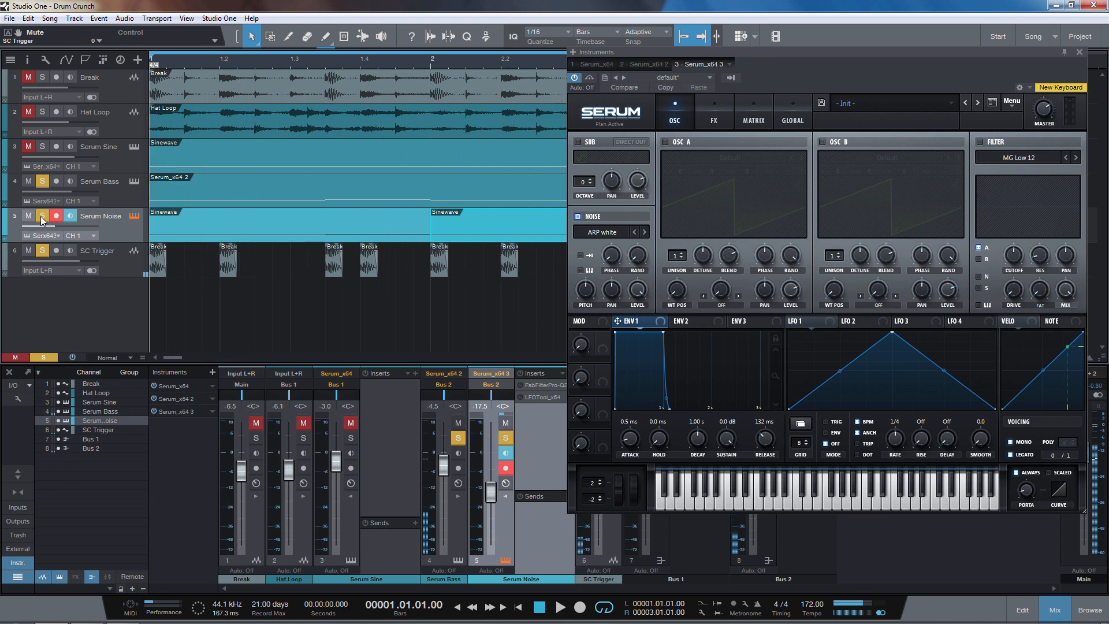
key("space")
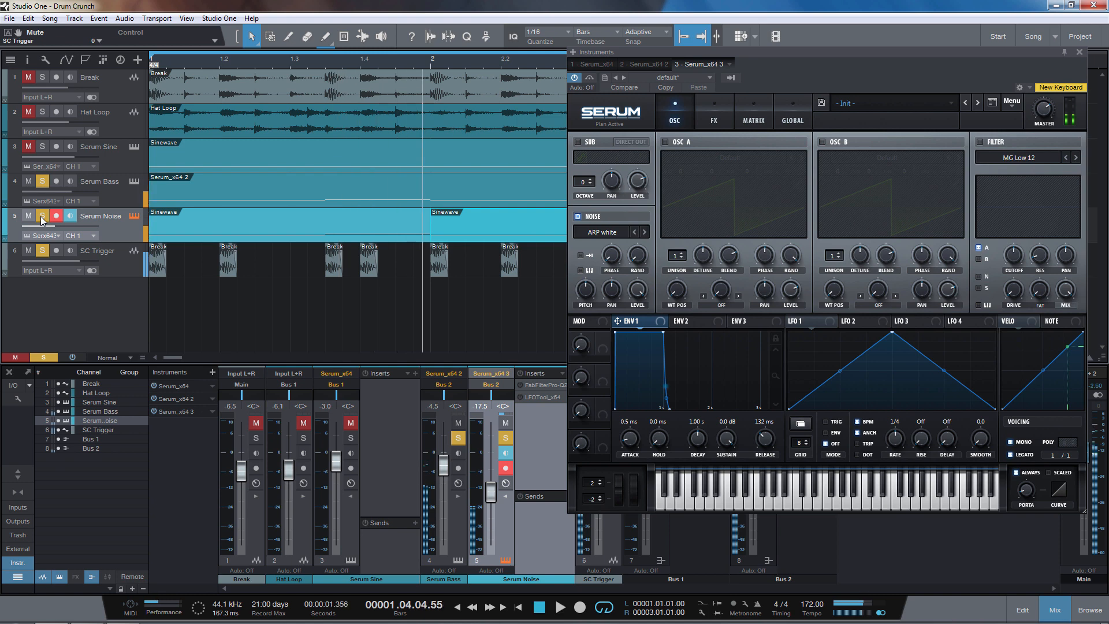
left_click(41, 217)
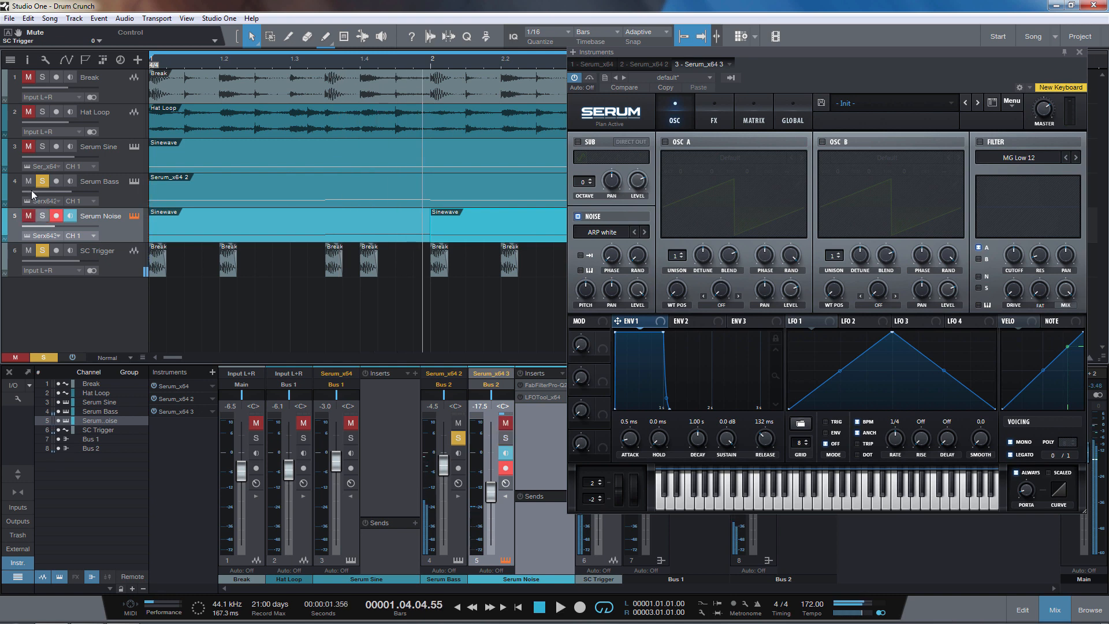
Inspect the Serum Noise channel's FabFilter Pro-Q 2 low cut and LFOTool curve, arranging the windows beside Serum.
left_click(540, 384)
left_click_drag(958, 94, 485, 114)
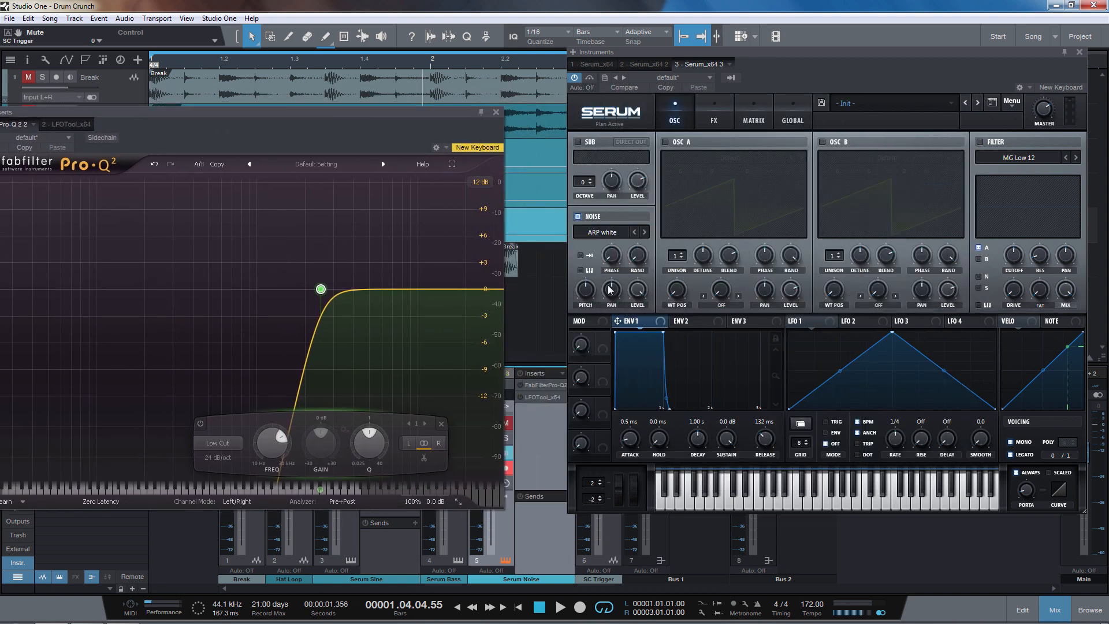
left_click(534, 397)
left_click_drag(271, 112, 626, 116)
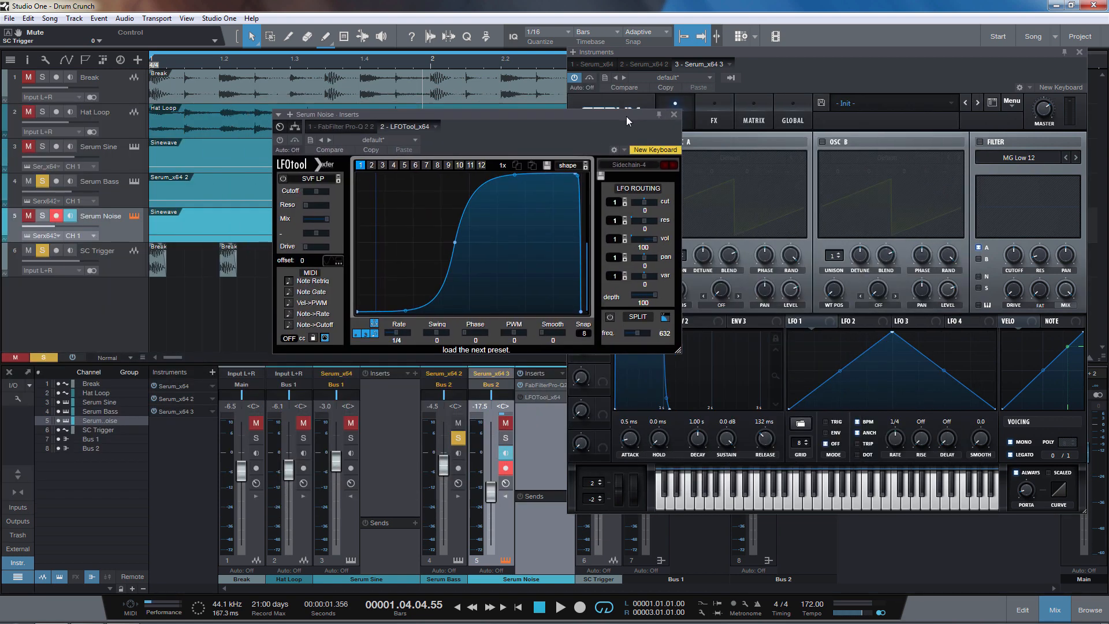
Solo Serum Noise, mute Serum Bass and listen to the noise with its channel inserts active.
left_click(43, 217)
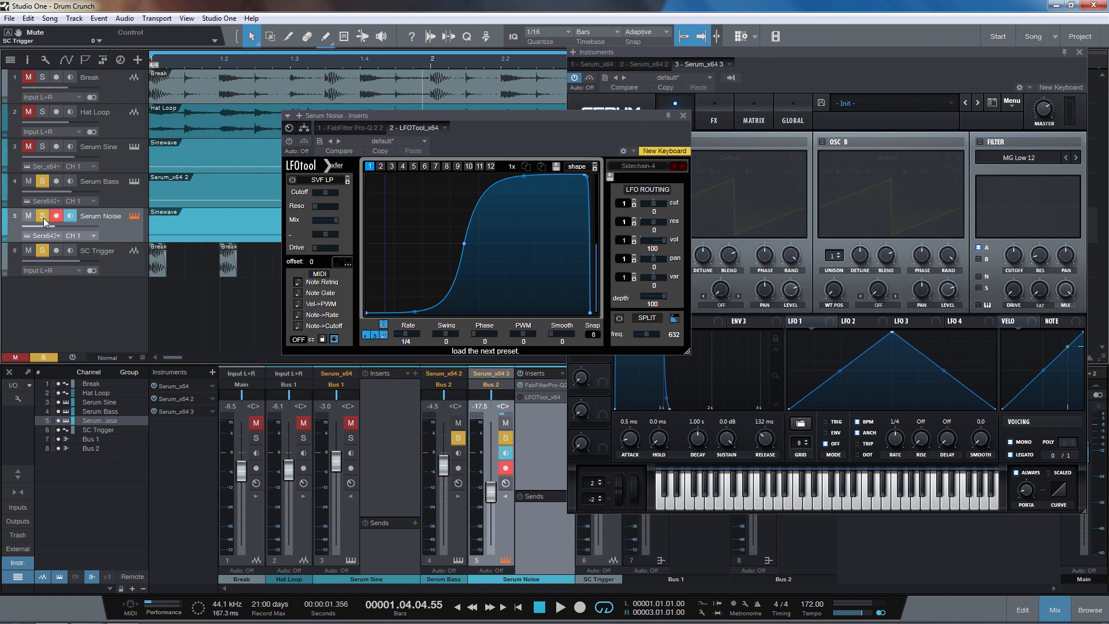
left_click(28, 182)
key("space")
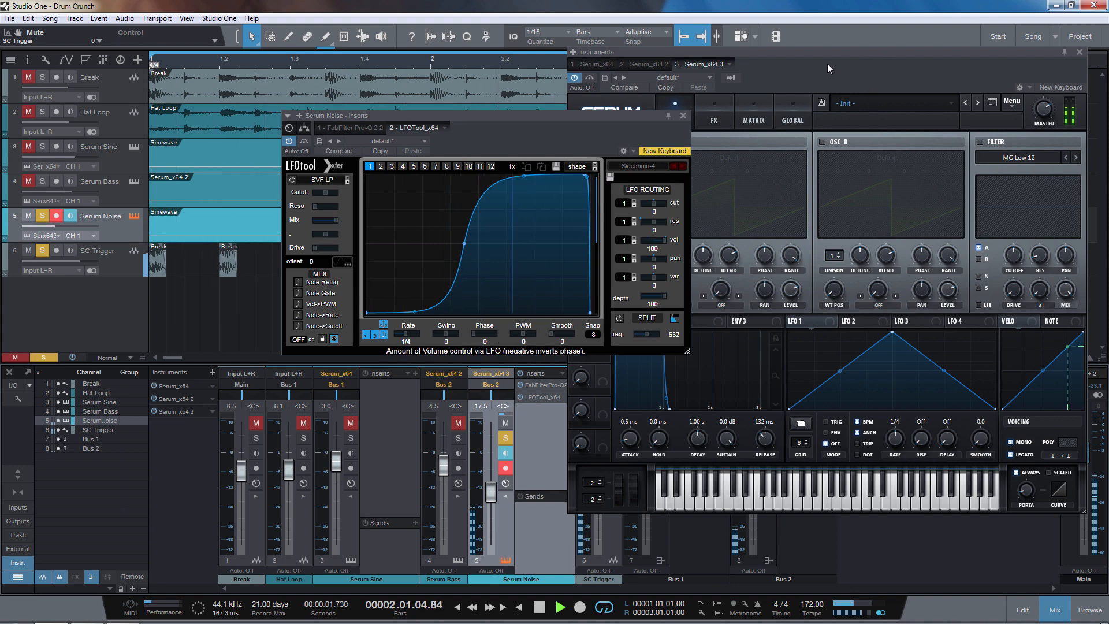
Move and close the Serum window, and solo Serum Bass together with Serum Noise.
left_click_drag(887, 55, 408, 244)
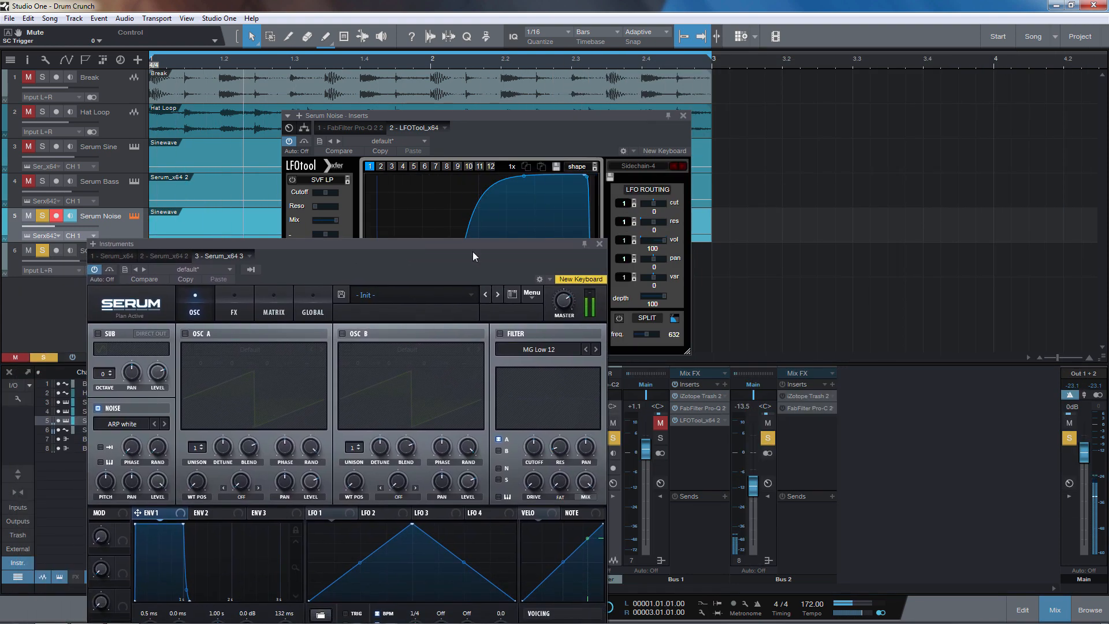
left_click(602, 242)
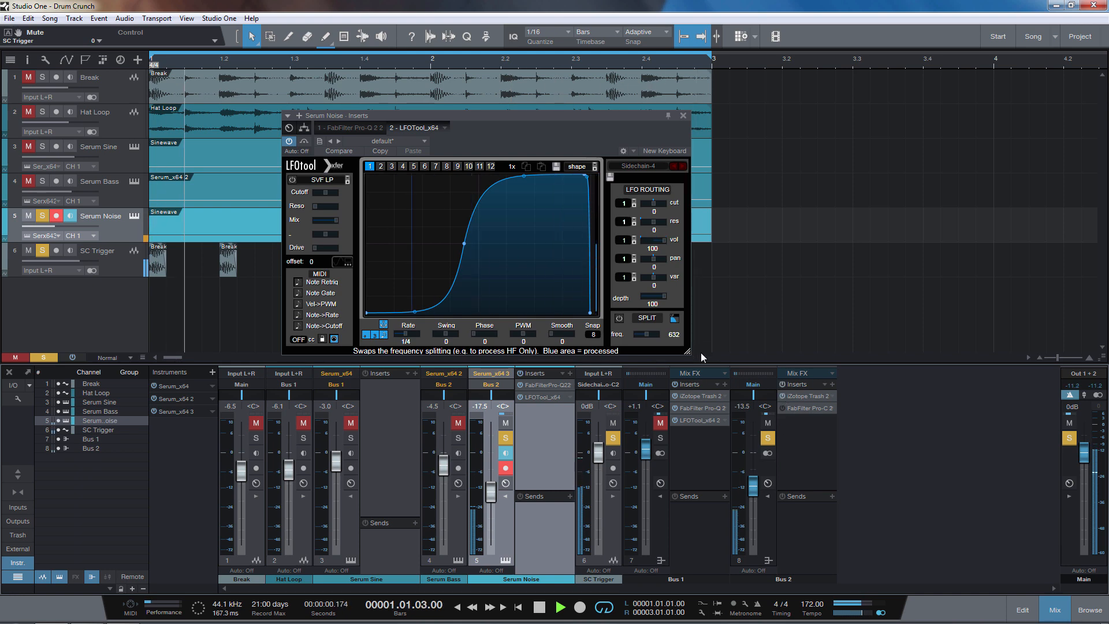
left_click(43, 182)
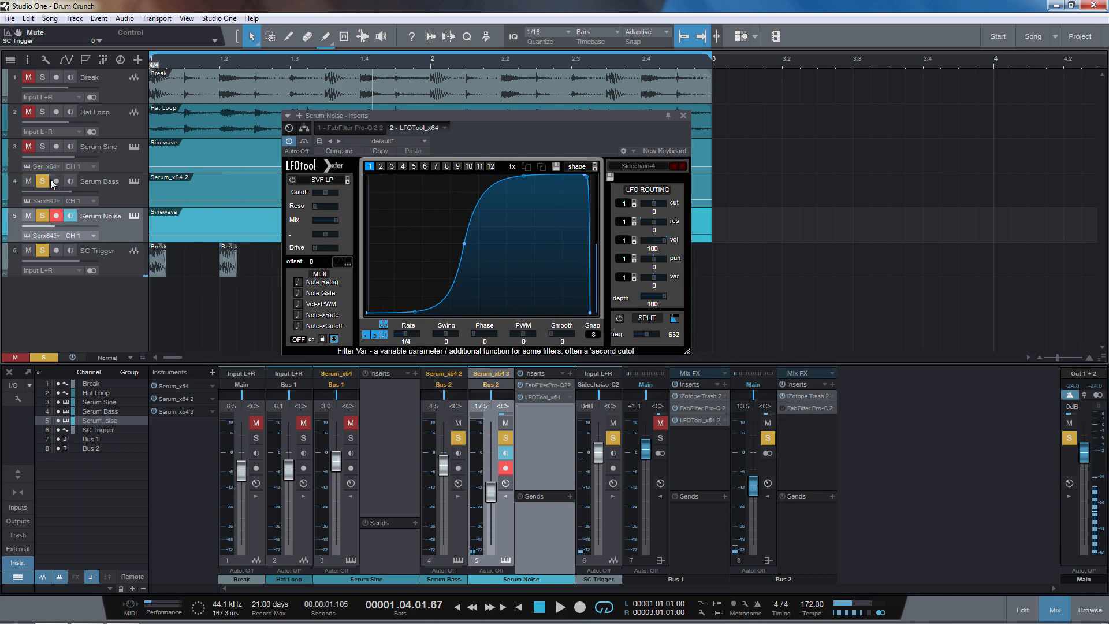
Try the Serum Noise fader at -10.3 dB while playing, check the LFOTool rate, and return the fader to -17.5 dB.
key("space")
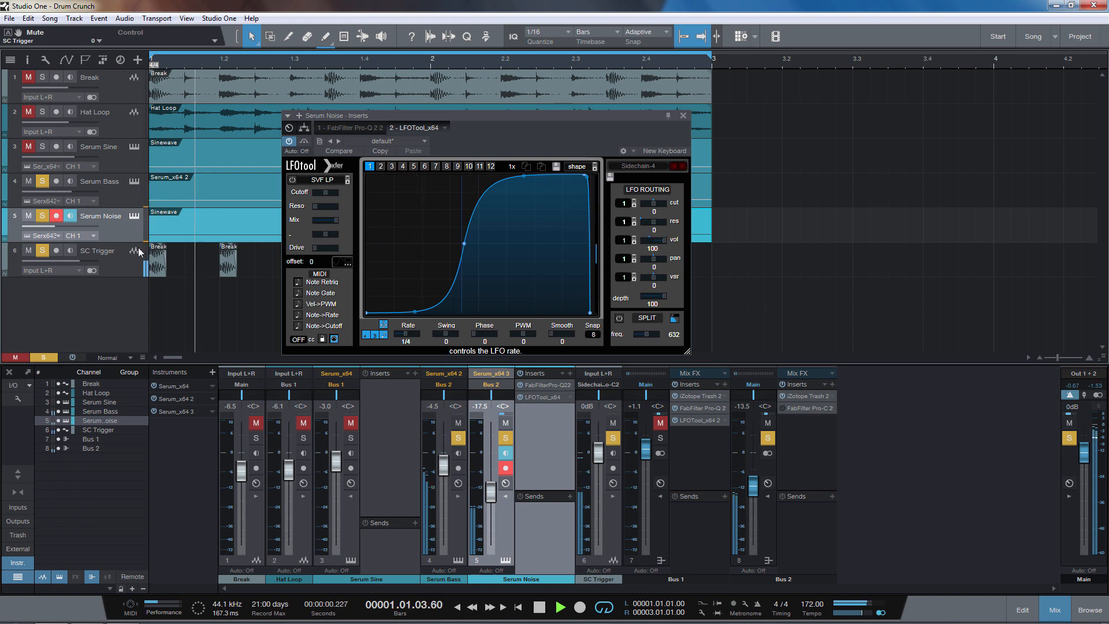
mouse_move(490, 492)
left_mouse_down()
mouse_move(490, 477)
mouse_move(491, 492)
left_mouse_up()
left_click(546, 397)
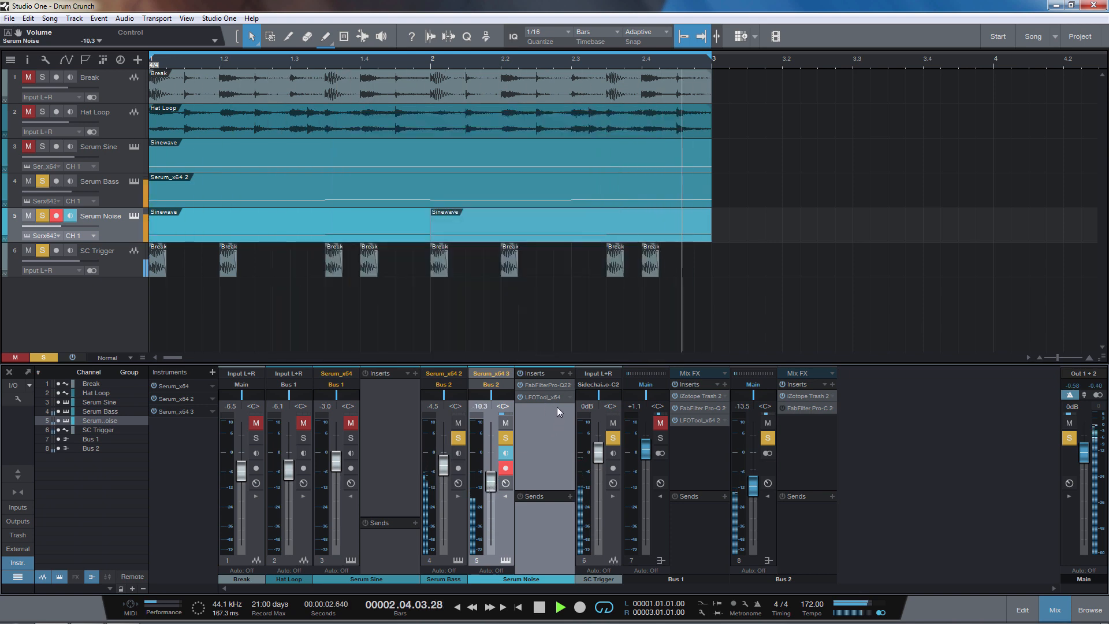
left_click(556, 399)
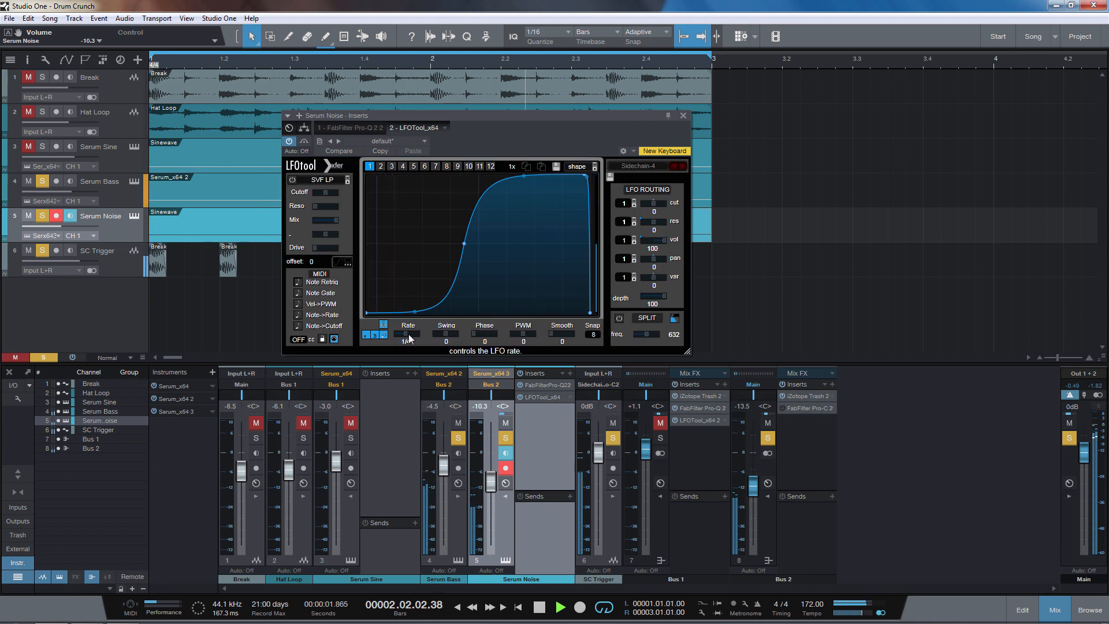
left_click_drag(418, 339, 409, 341)
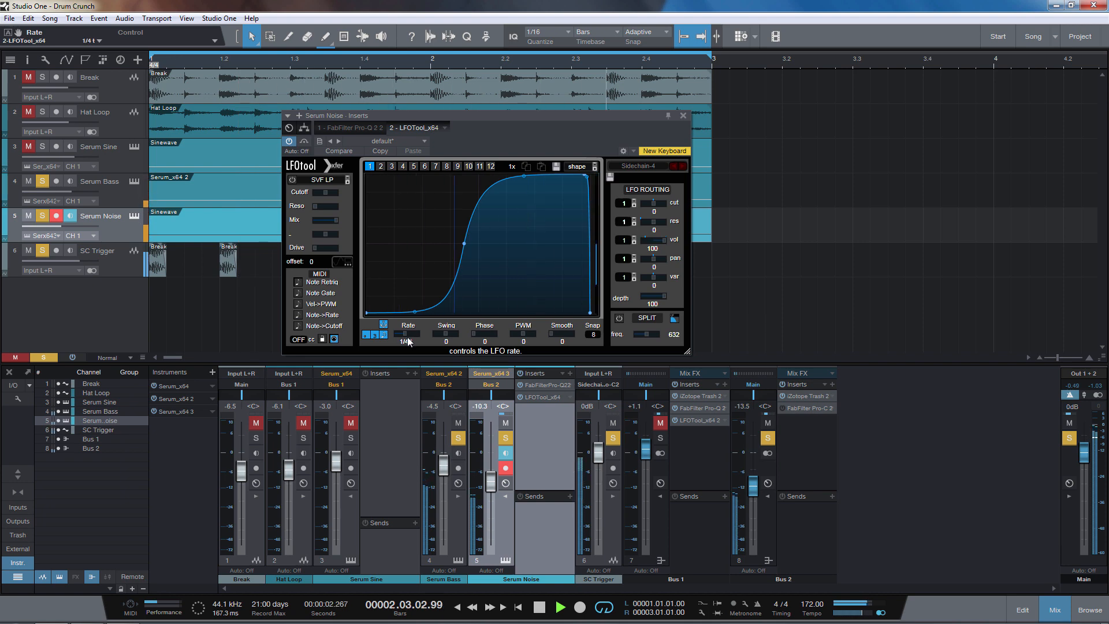
left_click_drag(490, 481, 488, 491)
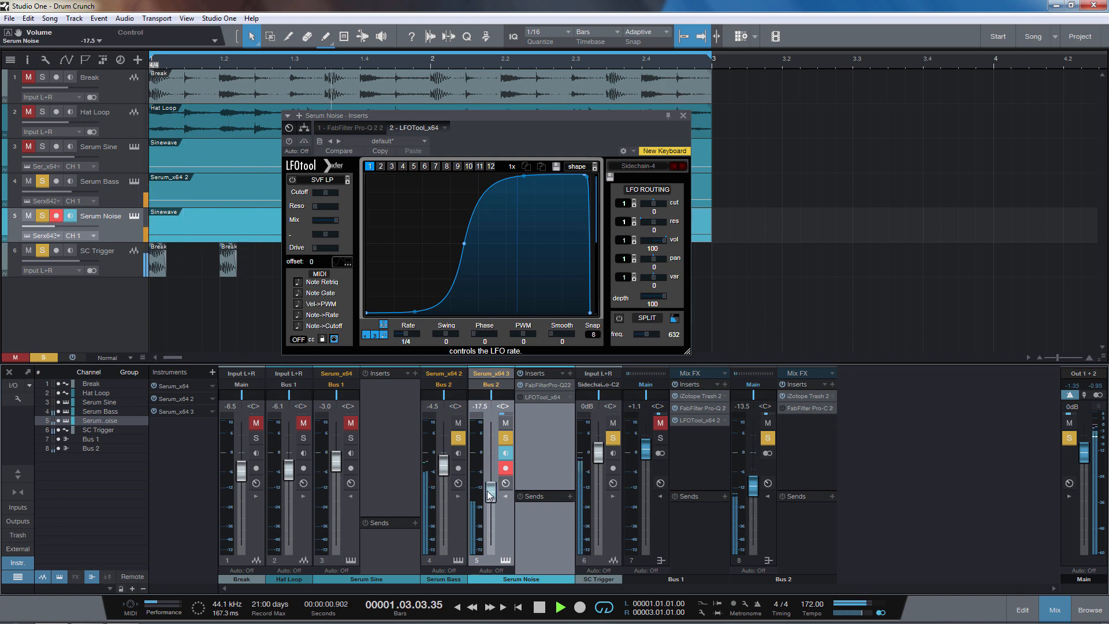
Compare the bass without and with Serum Noise, and listen again with LFOTool re-enabled on the noise channel.
left_click(505, 439)
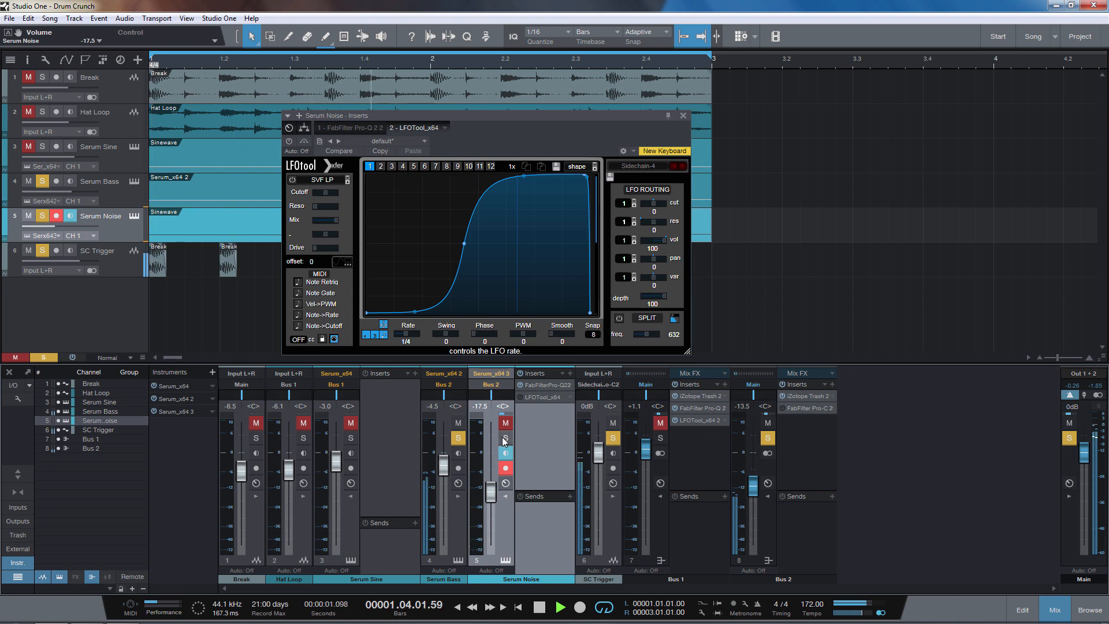
left_click(504, 439)
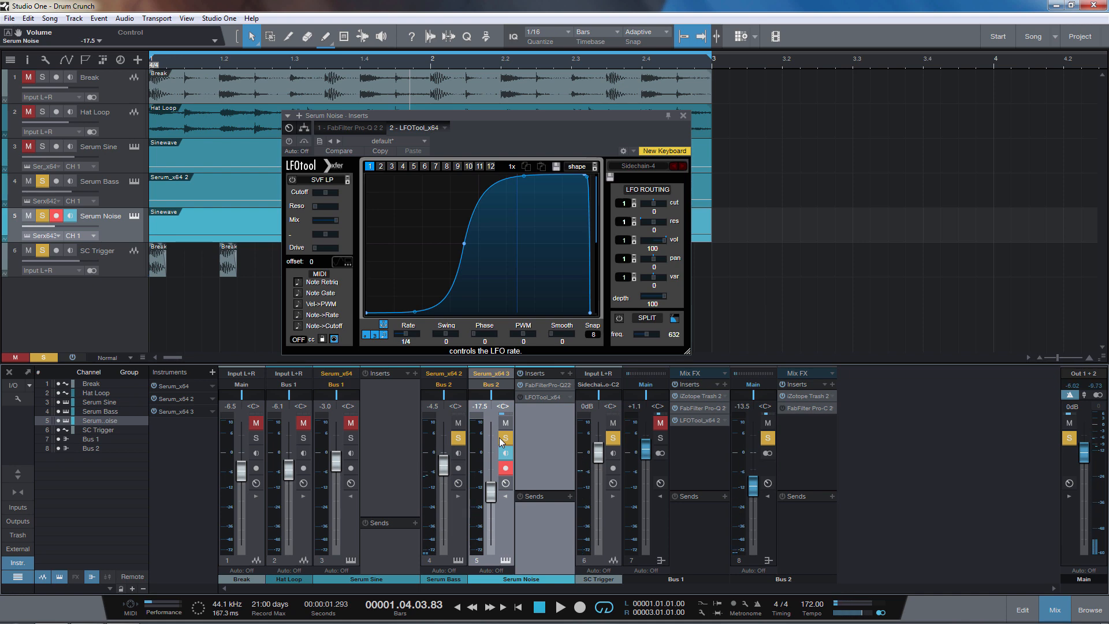
left_click(521, 397)
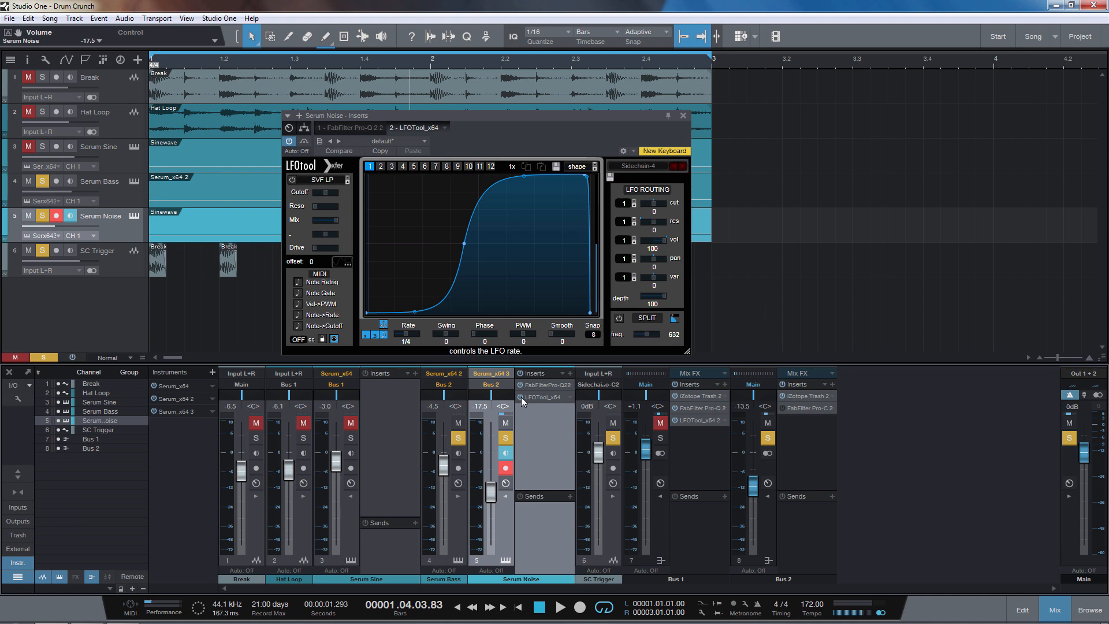
key("space")
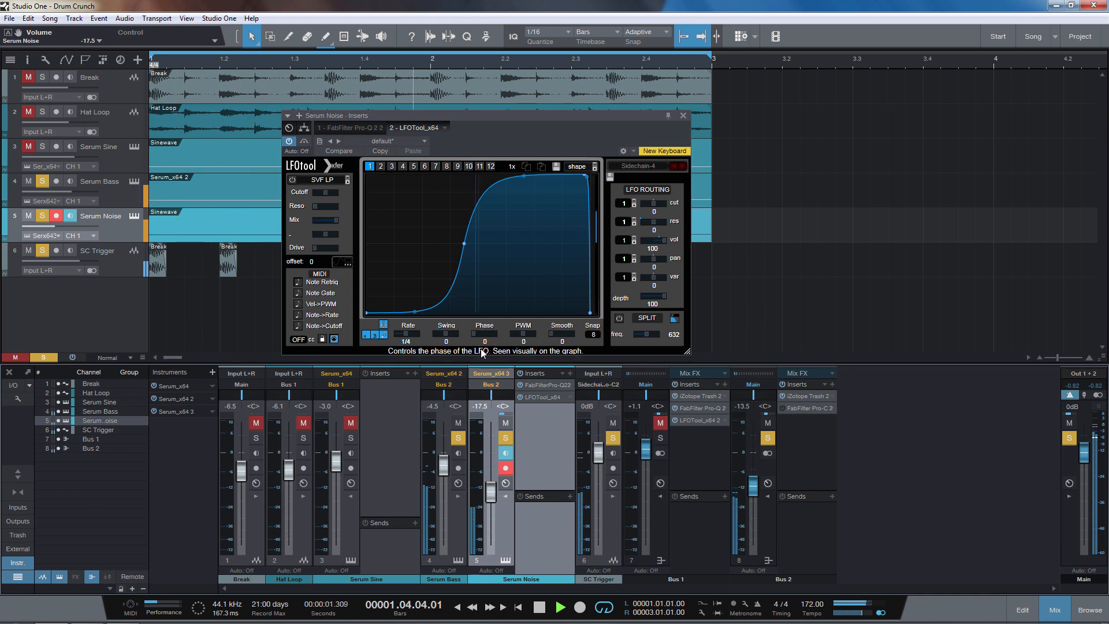
left_click(683, 116)
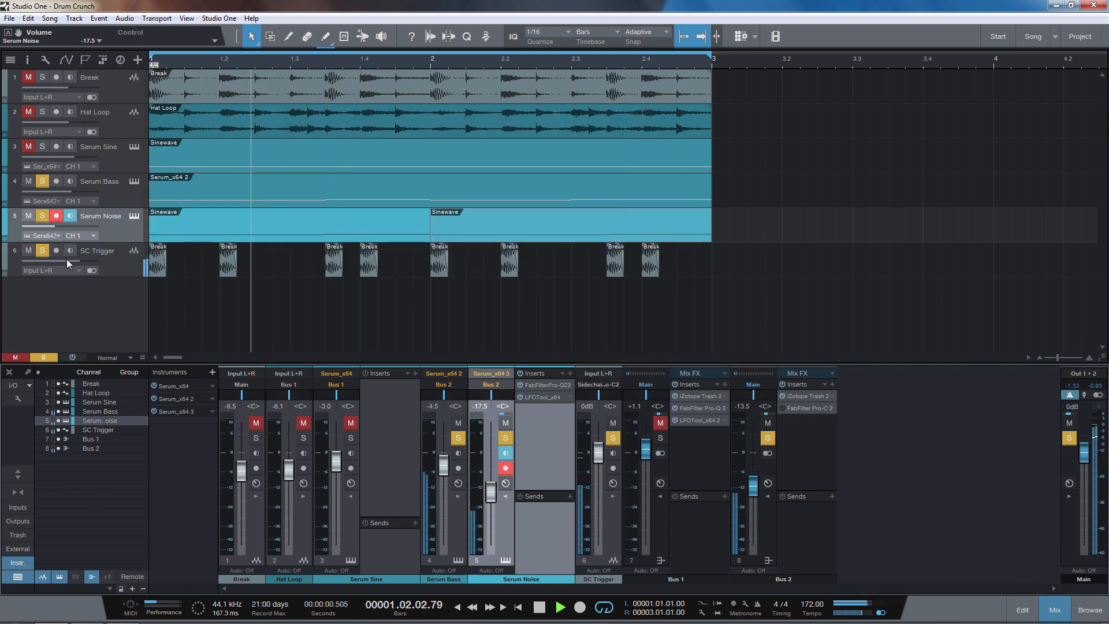
Enable FabFilter Pro-C 2 on Bus 2 and play the mix with Serum Sine, Hat Loop and Break also soloed.
left_click(129, 266)
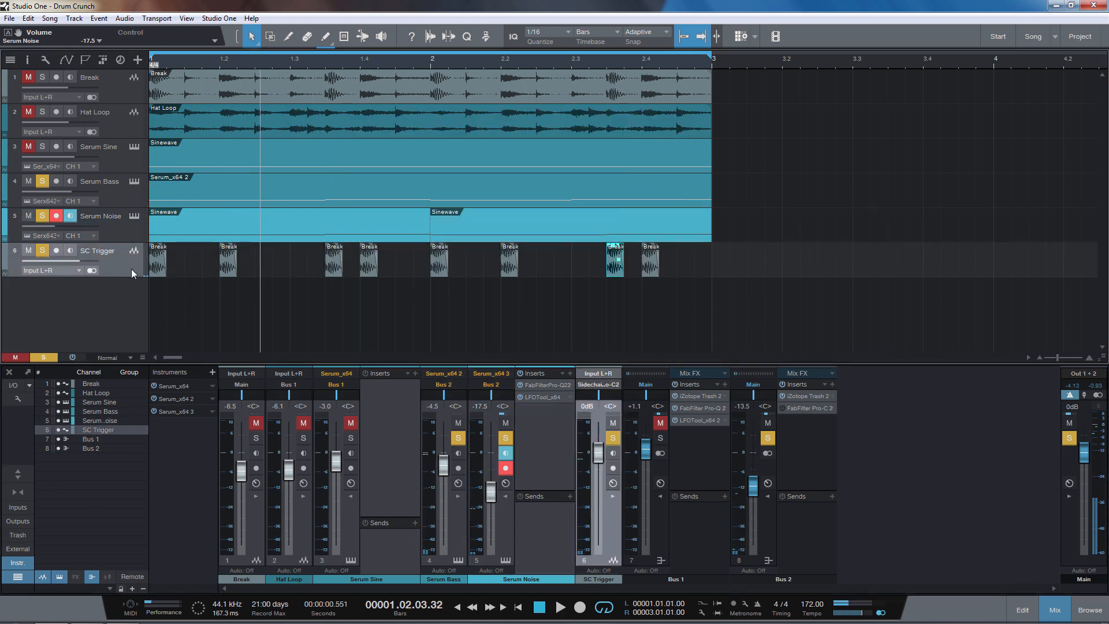
left_click(781, 407)
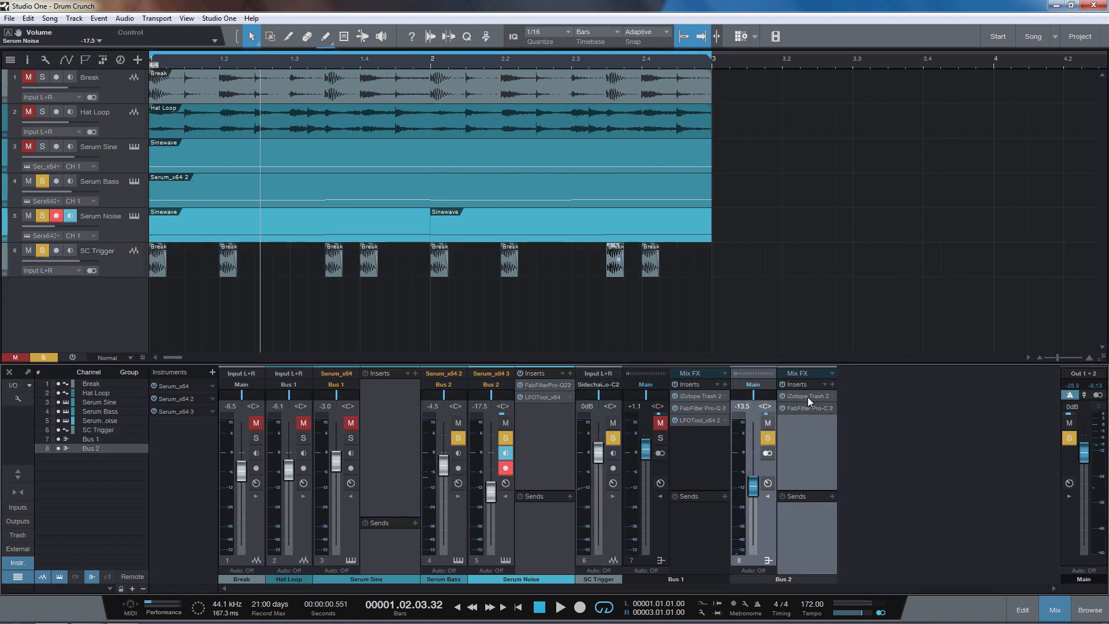
left_click(42, 147)
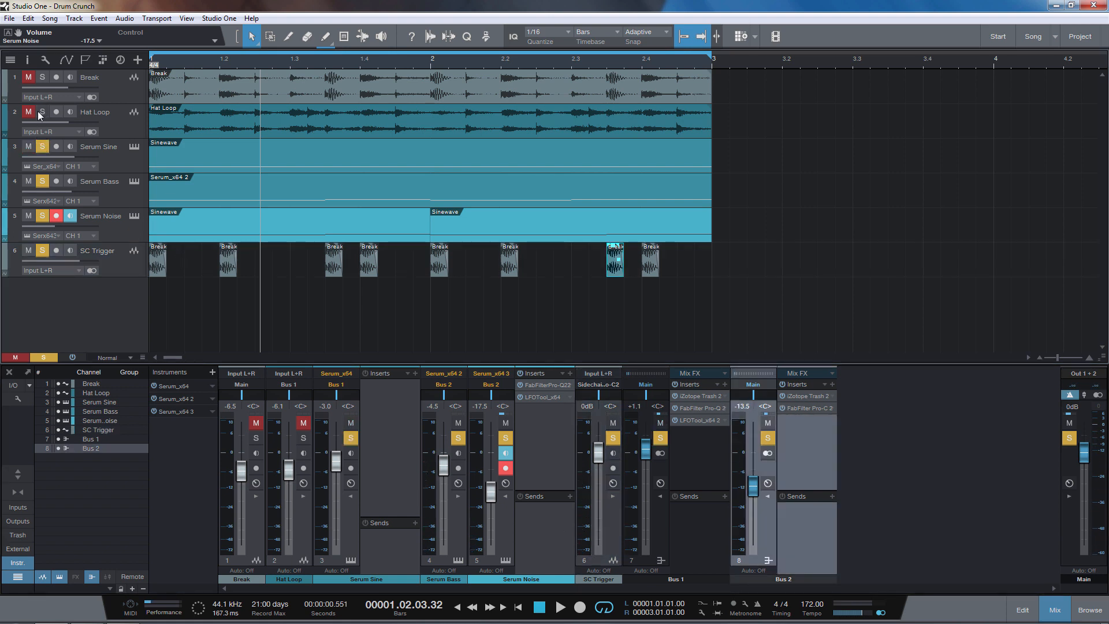
key("space")
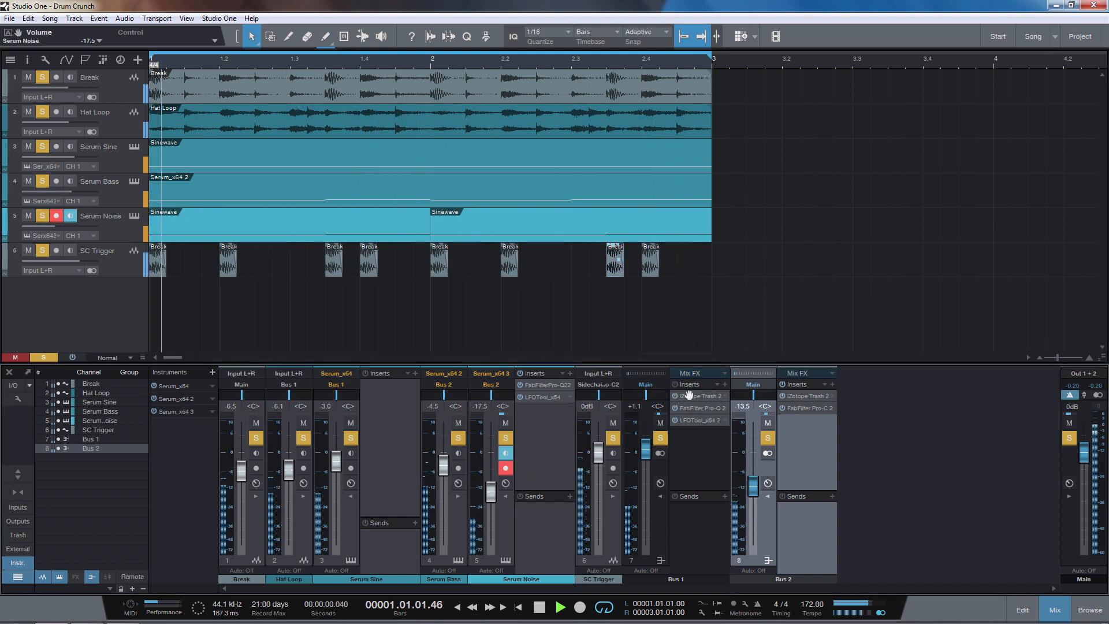
Compare the full mix with Serum Noise and Serum Sine muted and with both soloed again, and stop playback.
left_click(29, 215)
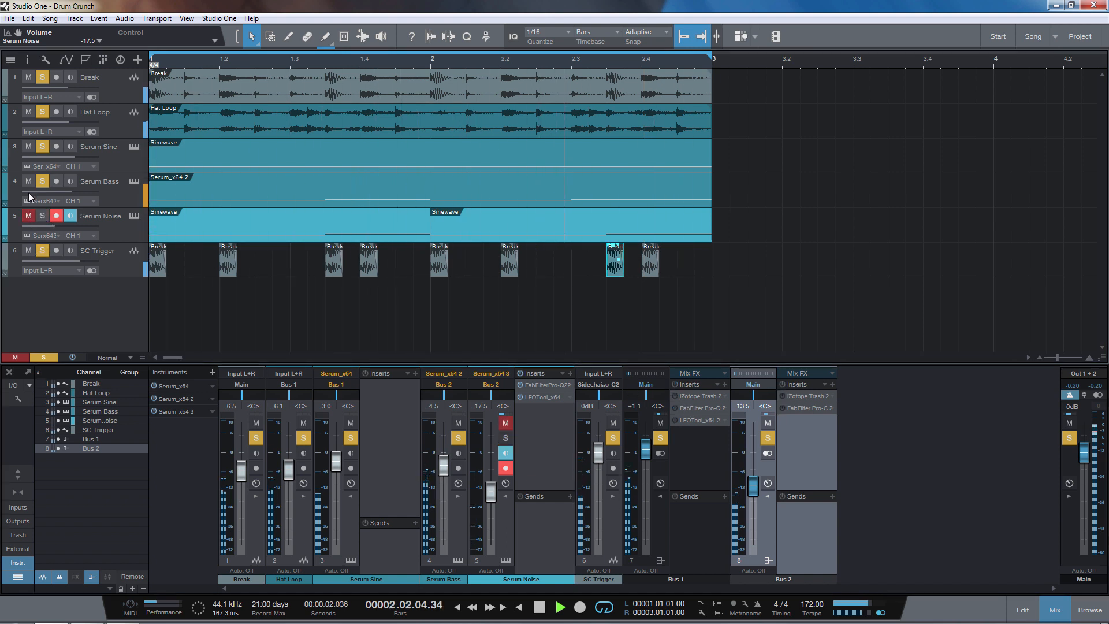
left_click(26, 149)
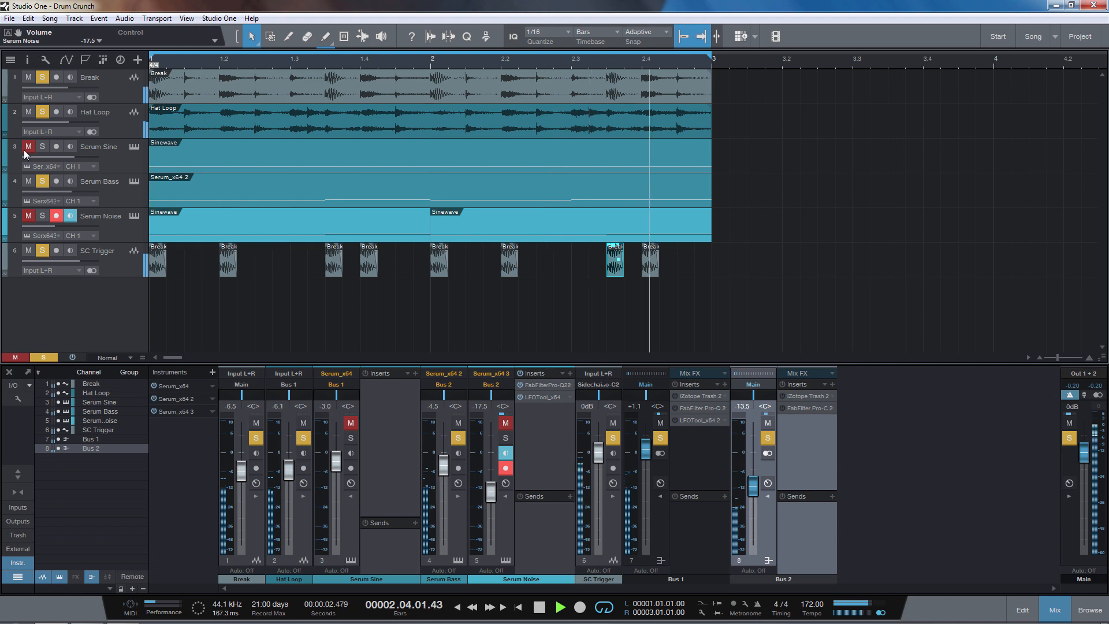
left_click(350, 437)
left_click(505, 437)
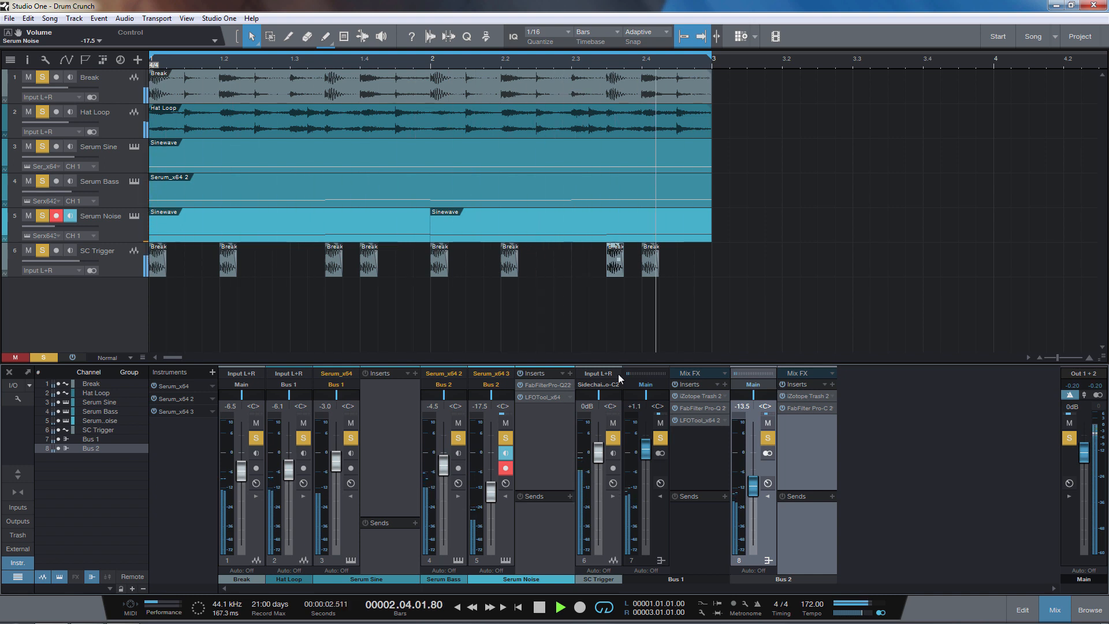
key("space")
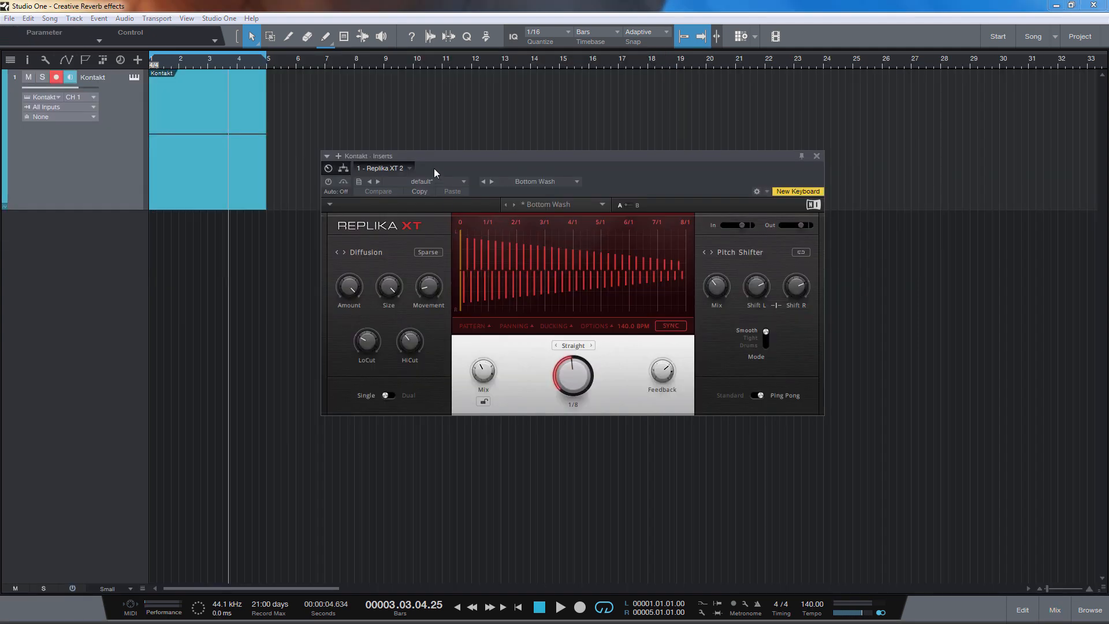
Reposition the Replika XT window in the Creative Reverb effects song and play the Kontakt clip with the effect bypassed.
left_click_drag(461, 156, 405, 120)
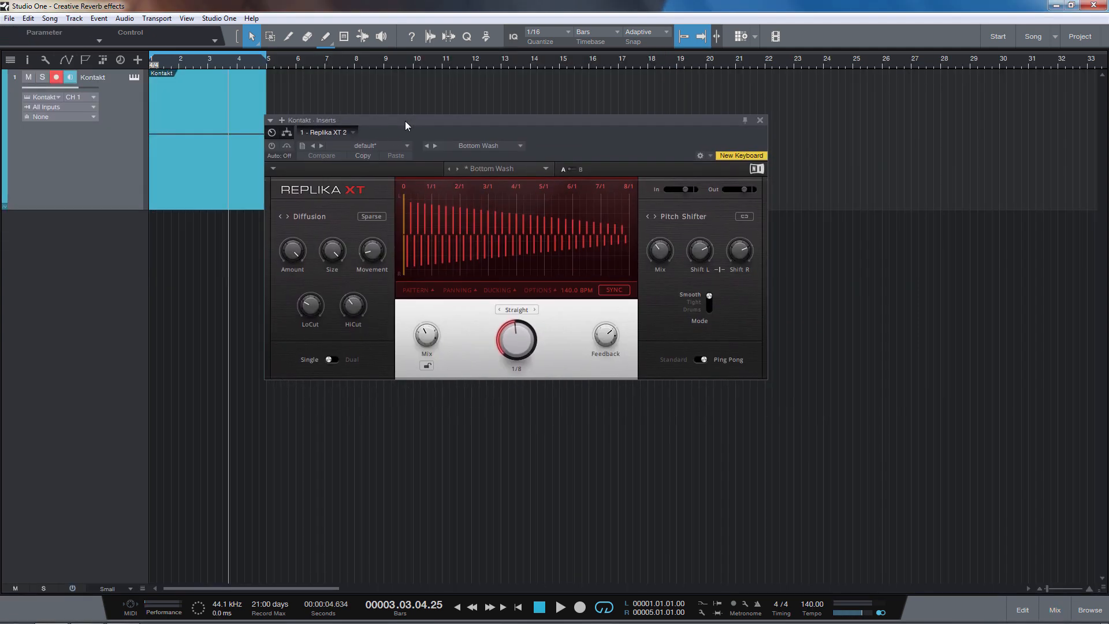
left_click_drag(425, 122, 451, 112)
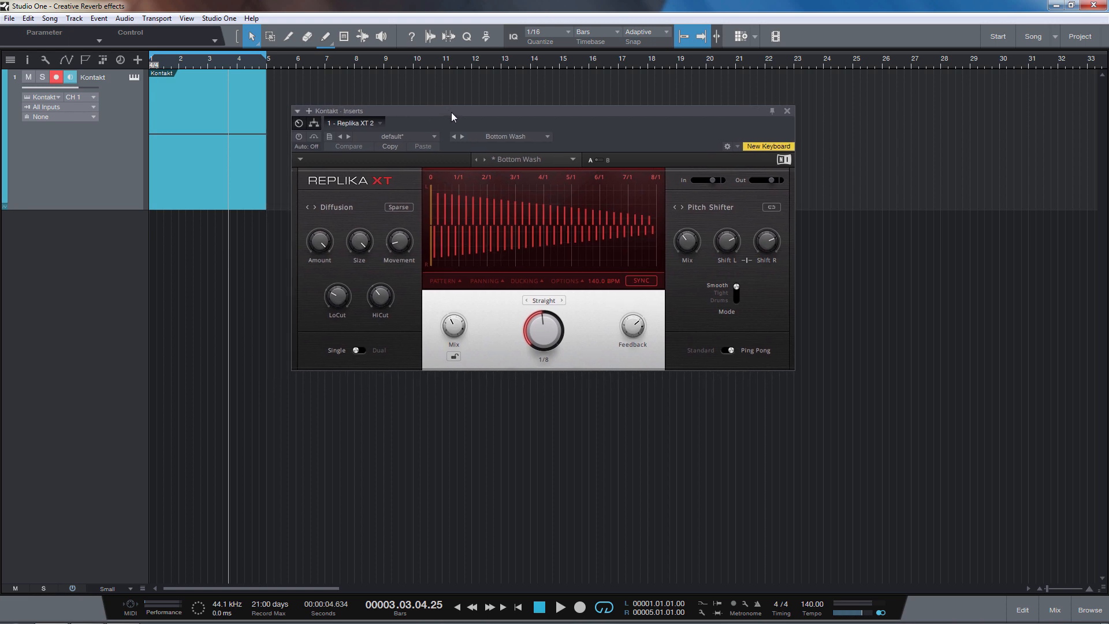
key("comma")
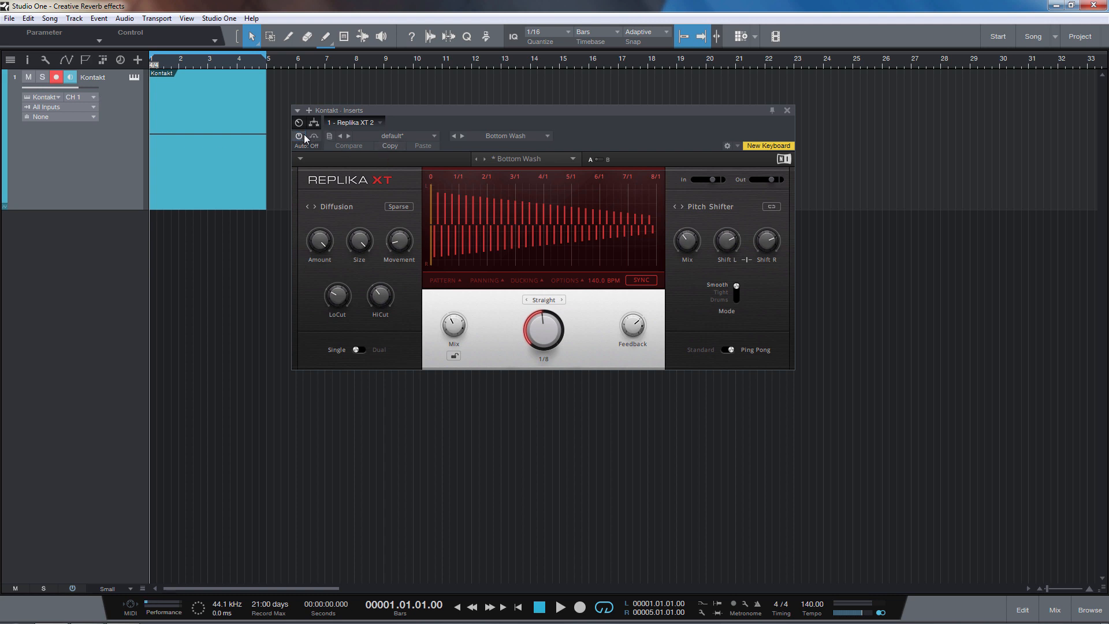
key("space")
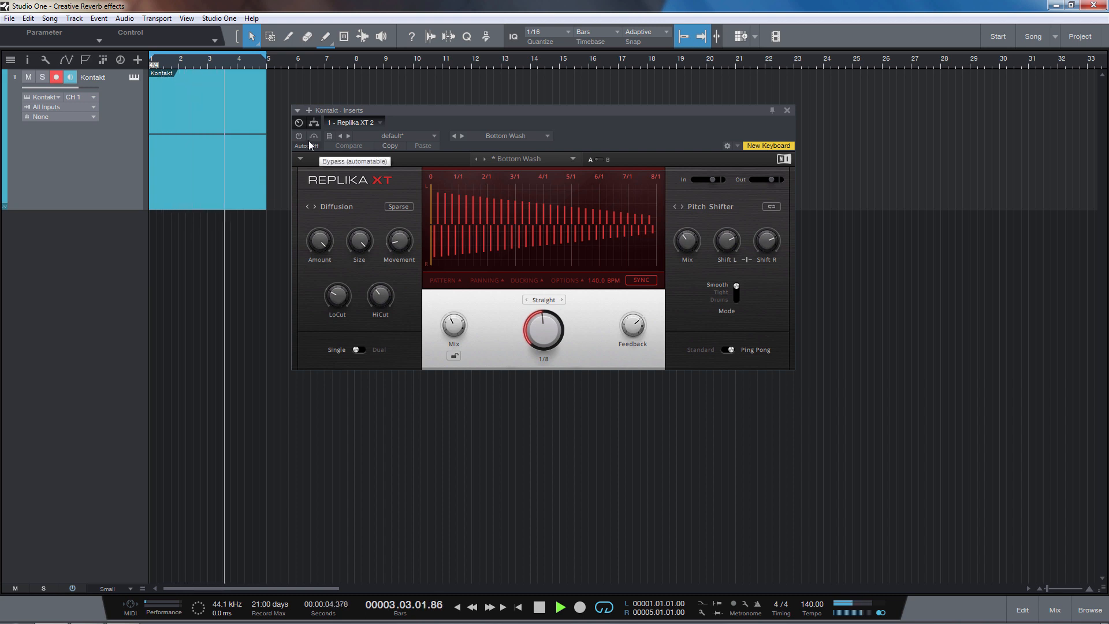
Activate Replika XT on the Kontakt channel and replay the clip from the start.
key("space")
key("comma")
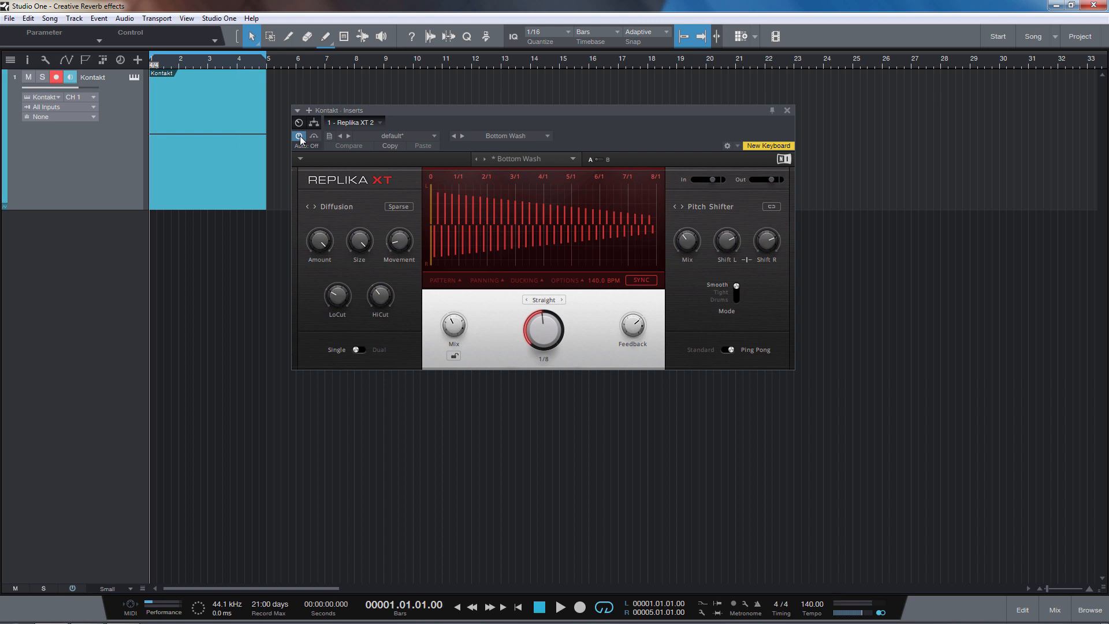
key("space")
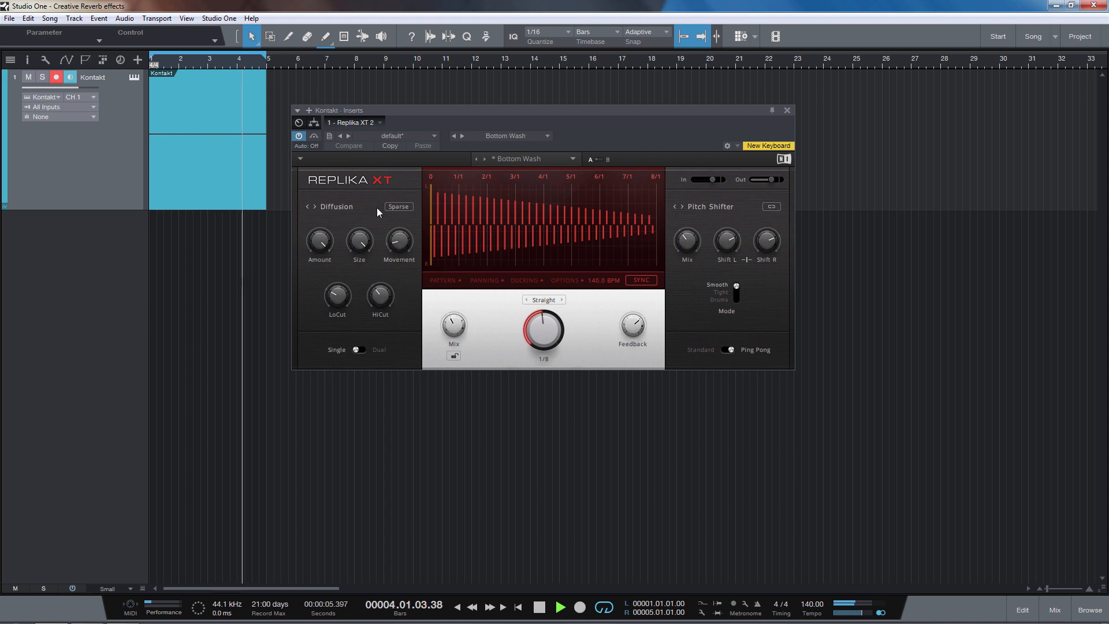
Set the Replika XT delay Mix to 100% / 0% and replay the Kontakt clip from the start.
left_click_drag(452, 329, 453, 309)
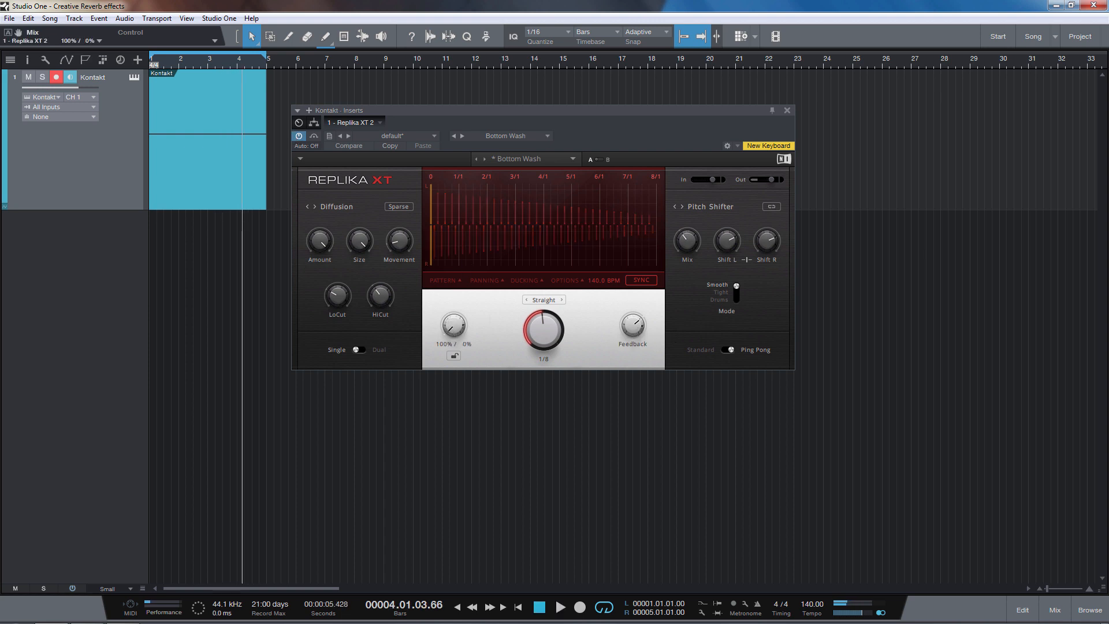
key("comma")
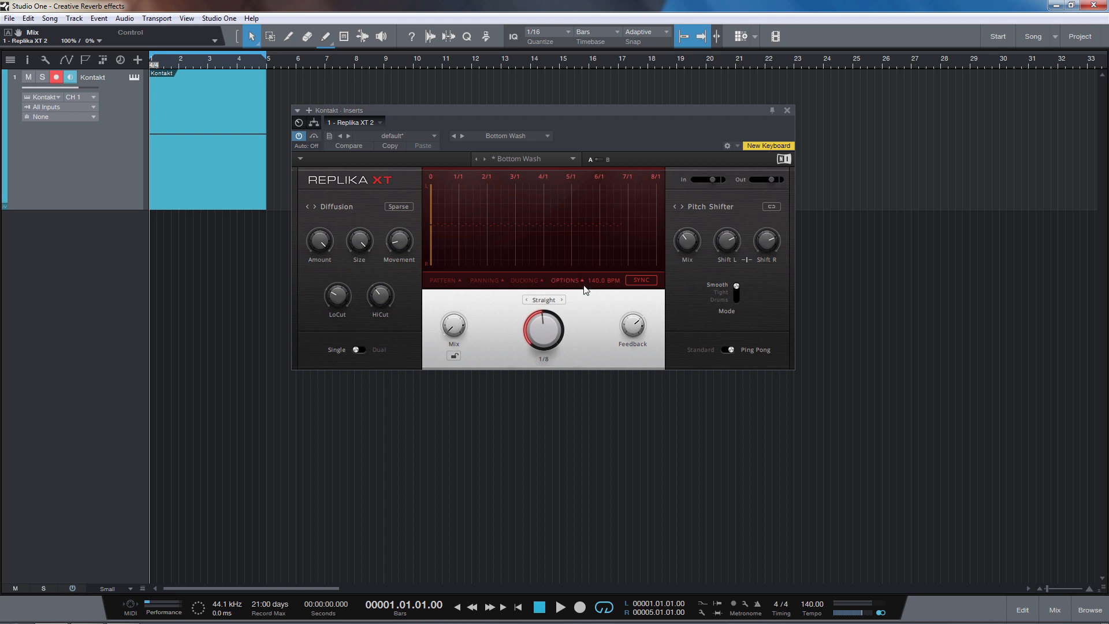
key("space")
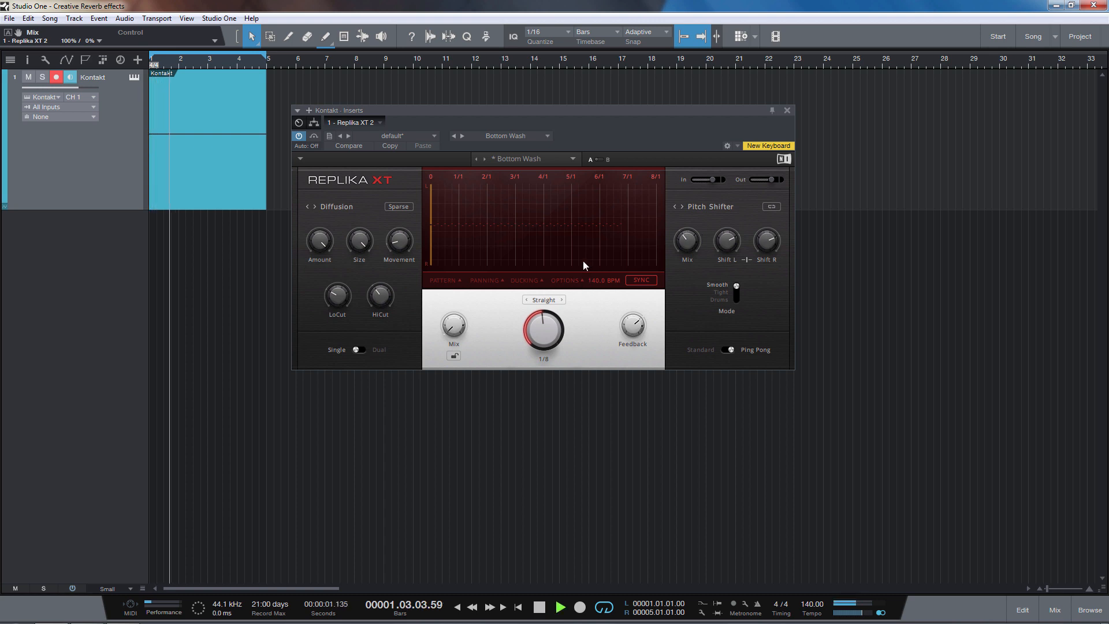
key("space")
key("space")
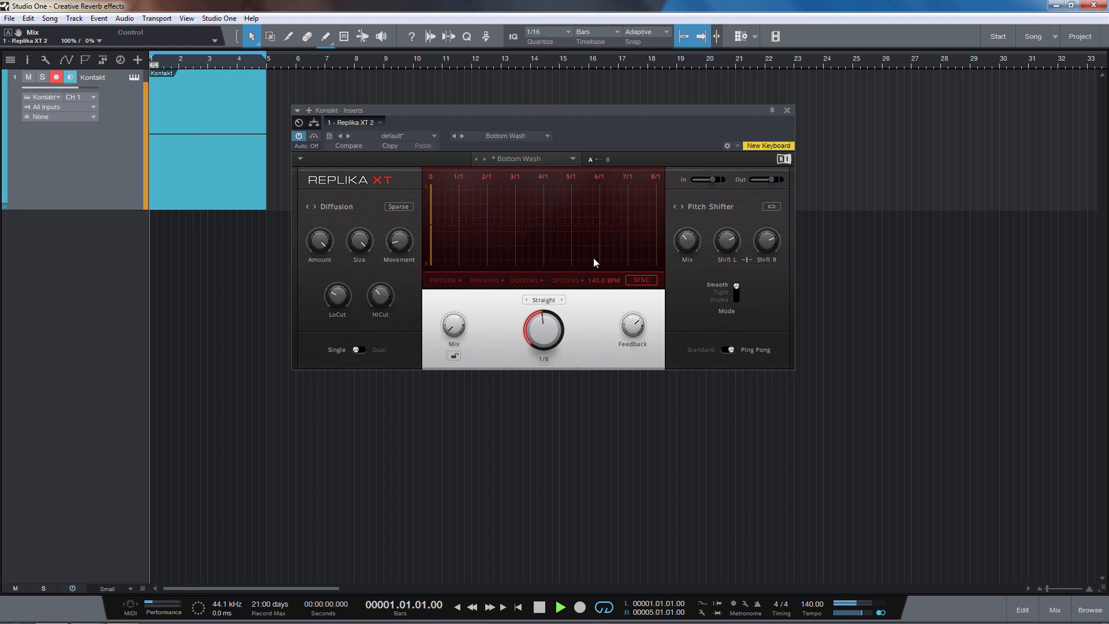
Raise the Pitch Shifter Mix to 77.5% while replaying the Kontakt clip to judge it.
left_click_drag(687, 241, 686, 216)
key("space")
key("space")
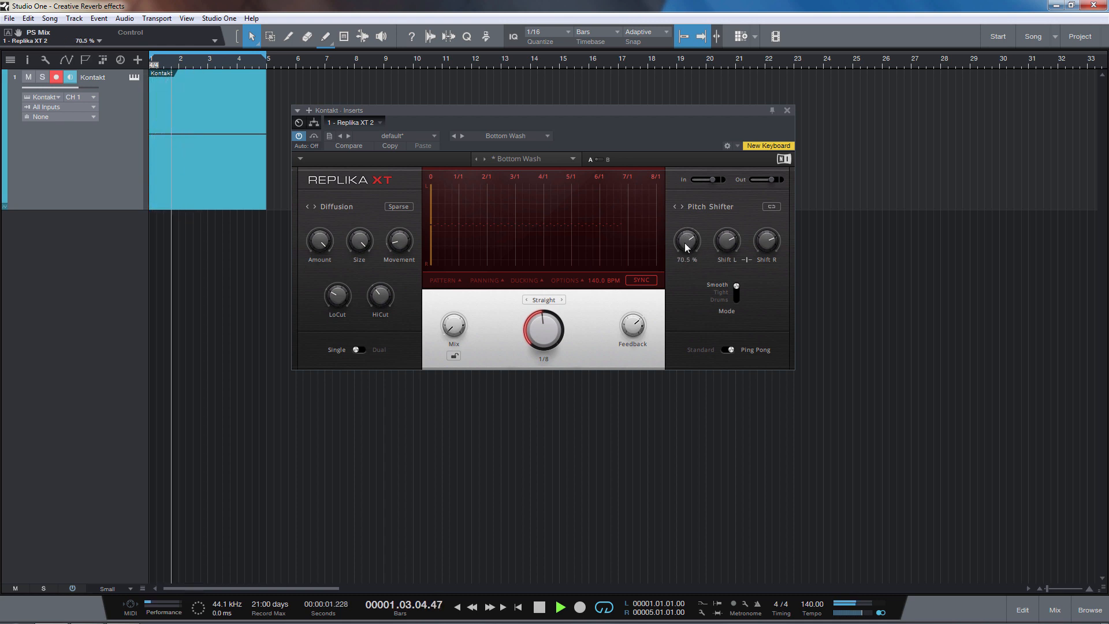
key("space")
key("space")
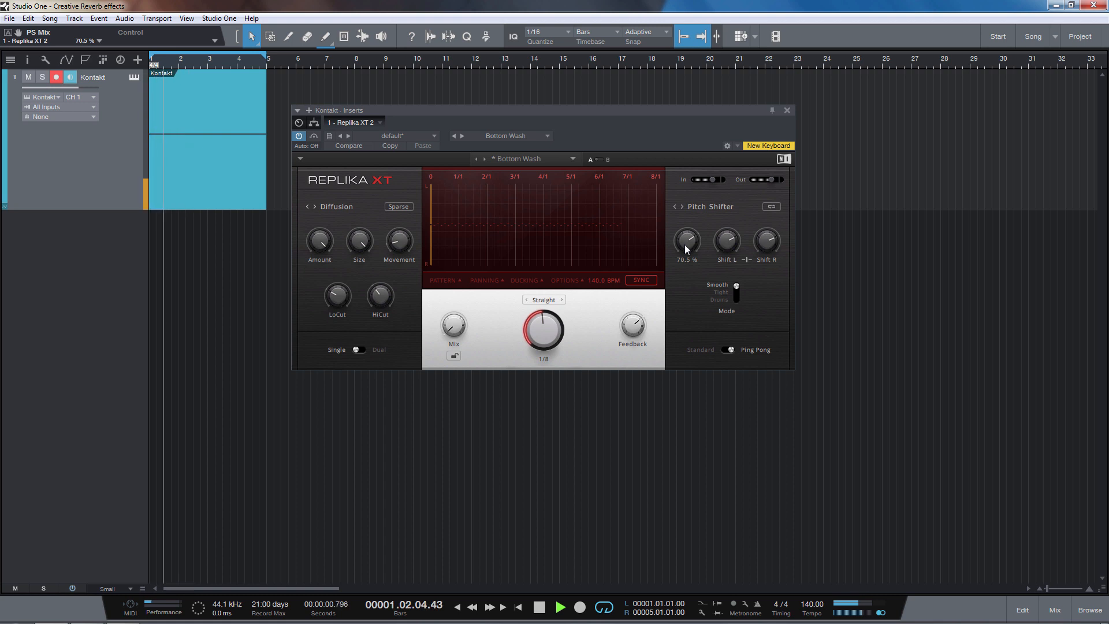
left_click_drag(684, 244, 686, 236)
key("space")
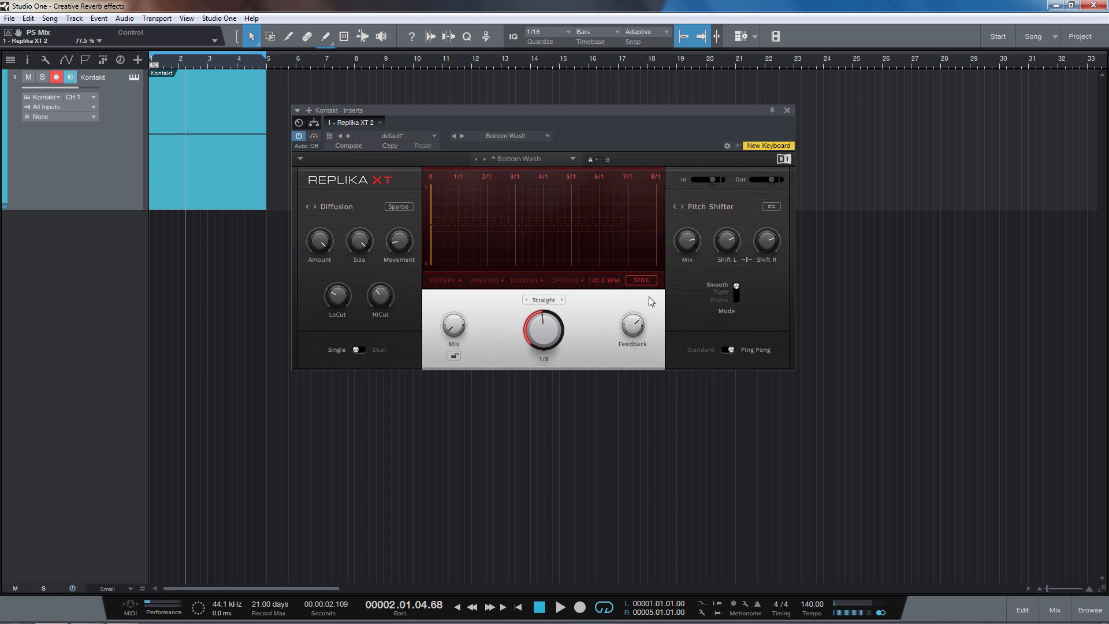
Move the Replika XT window, check the Shift L and Shift R amounts, and replay the clip from the start.
left_click_drag(563, 126, 598, 115)
key("Home")
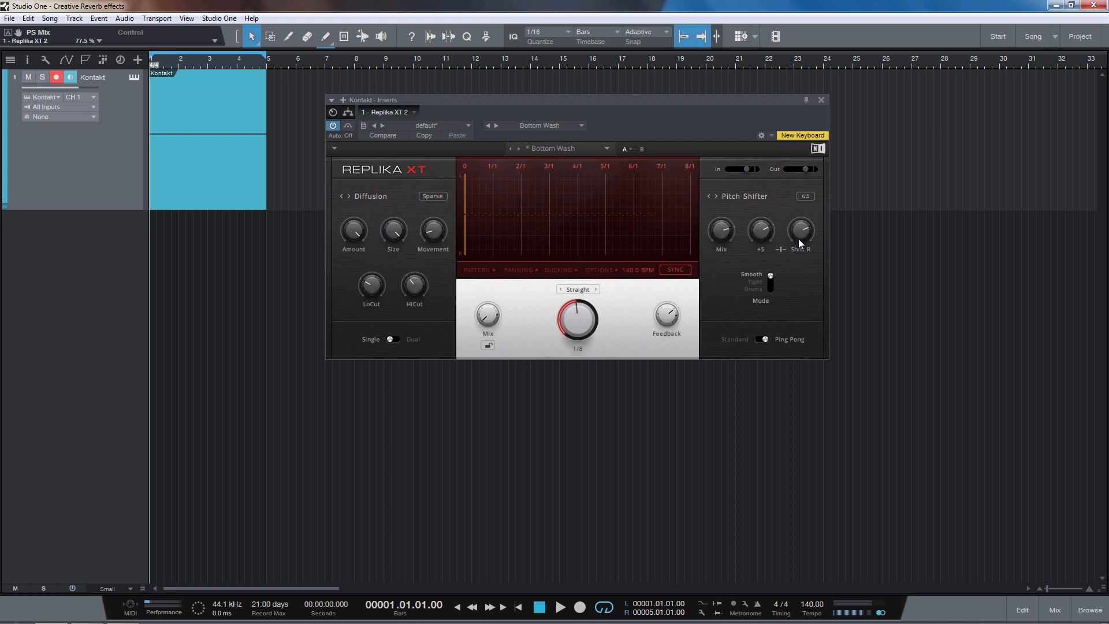
mouse_move(806, 235)
key("space")
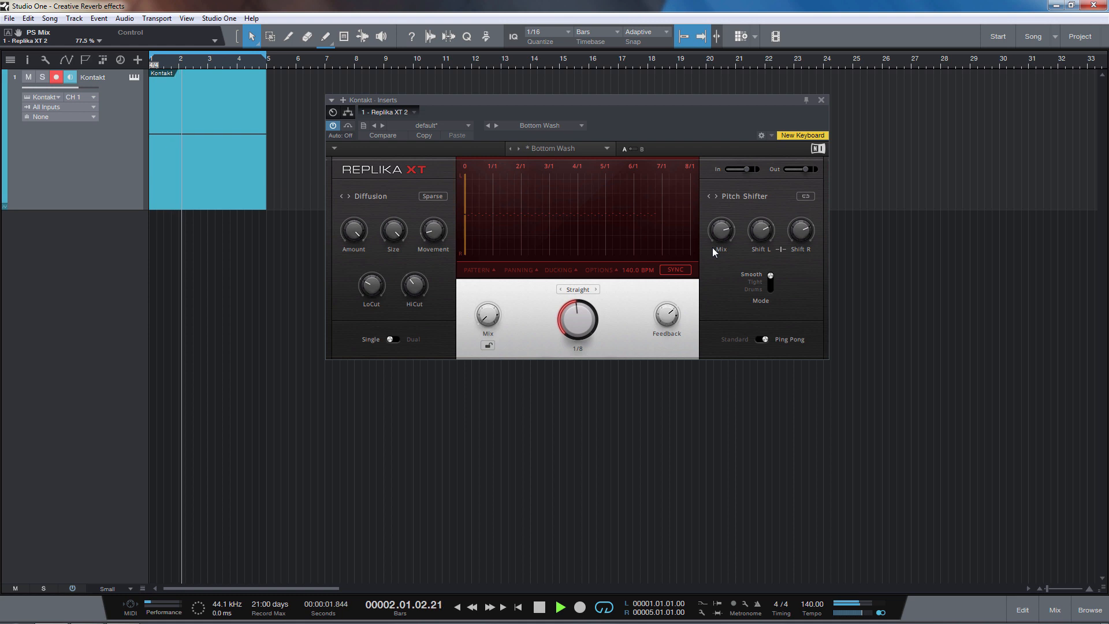
key("space")
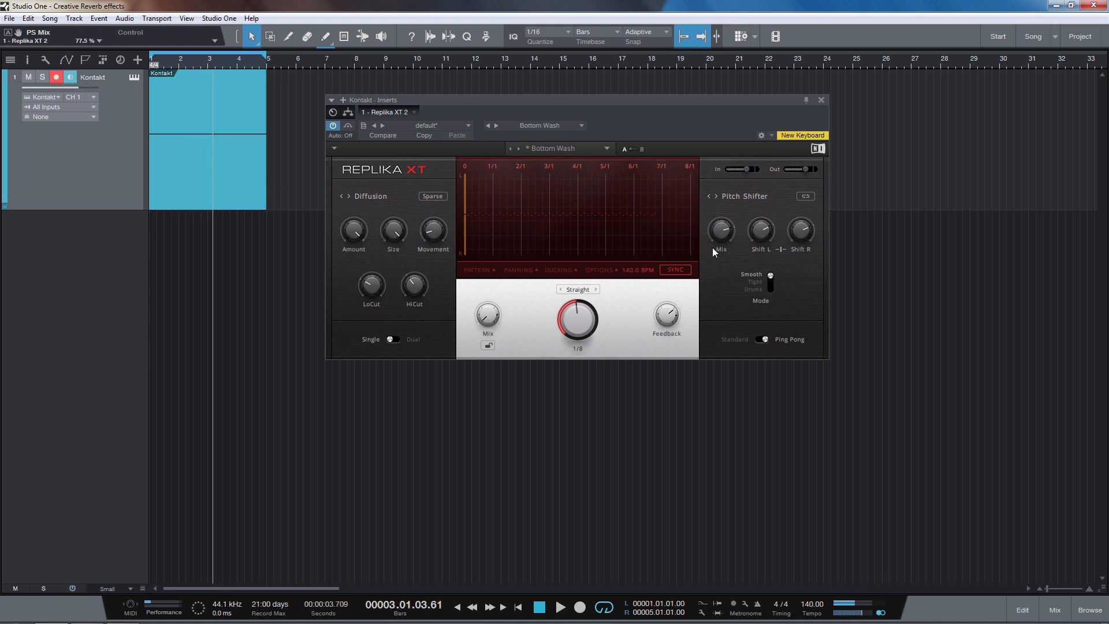
key("Home")
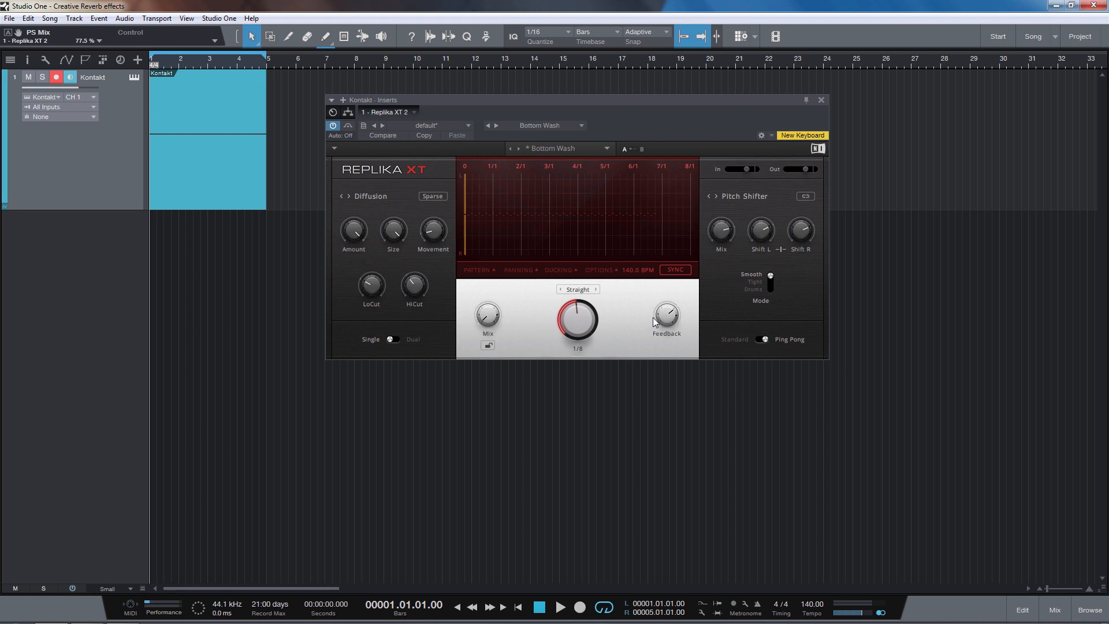
Lower Replika XT's delay Mix and Feedback and set the Pitch Shifter Mix to 36.0% while playing the Kontakt clip.
left_click_drag(494, 321, 494, 352)
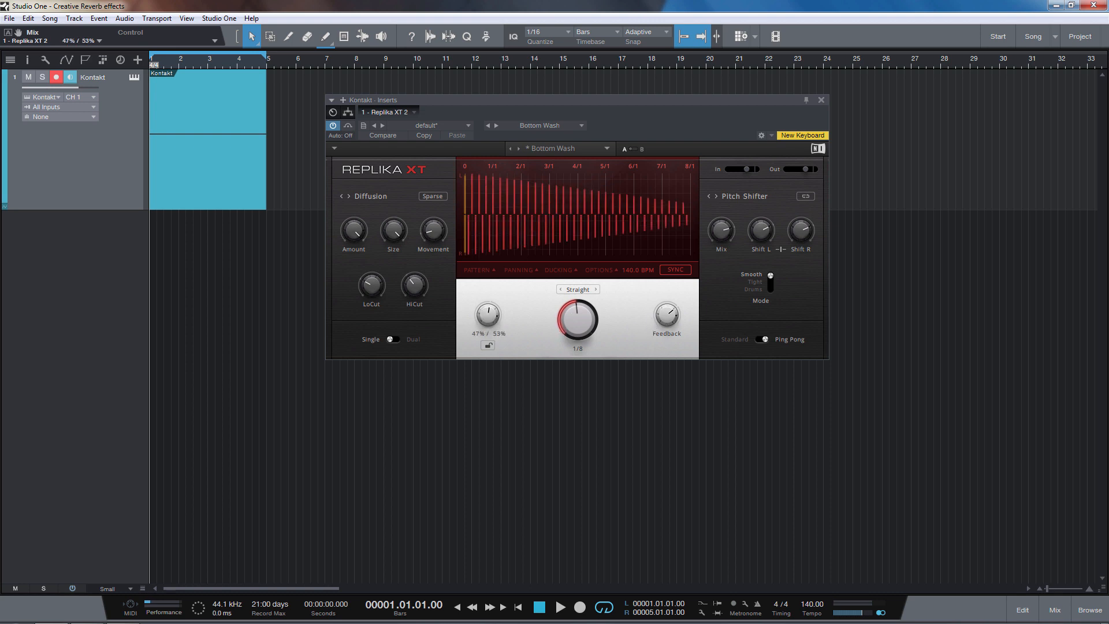
key("space")
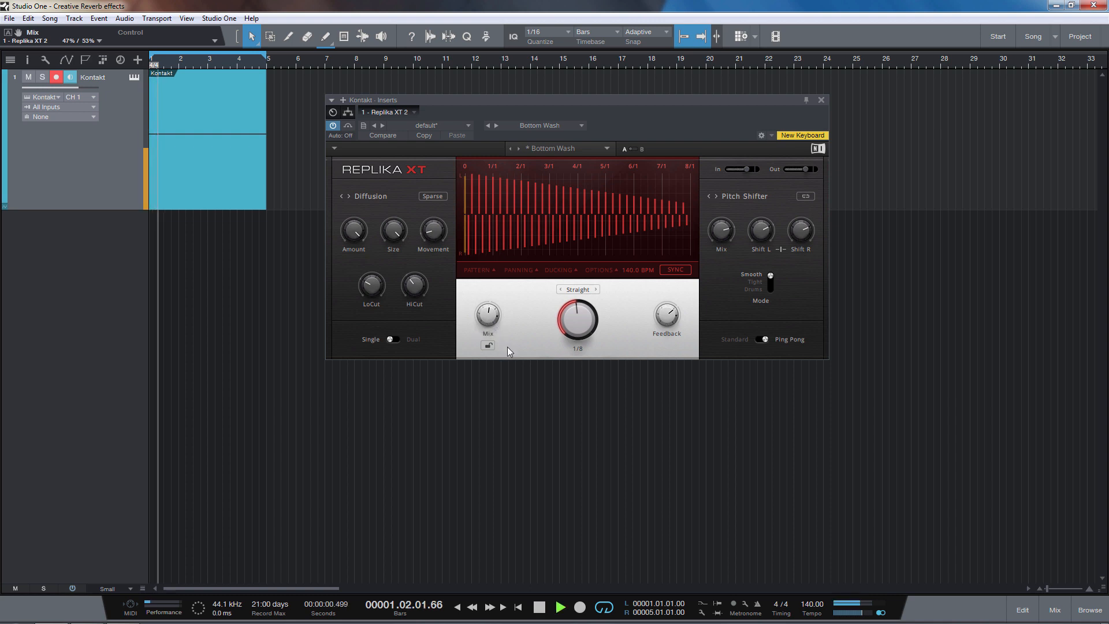
left_click_drag(487, 319, 485, 343)
left_click_drag(667, 317, 669, 333)
left_click_drag(722, 232, 730, 244)
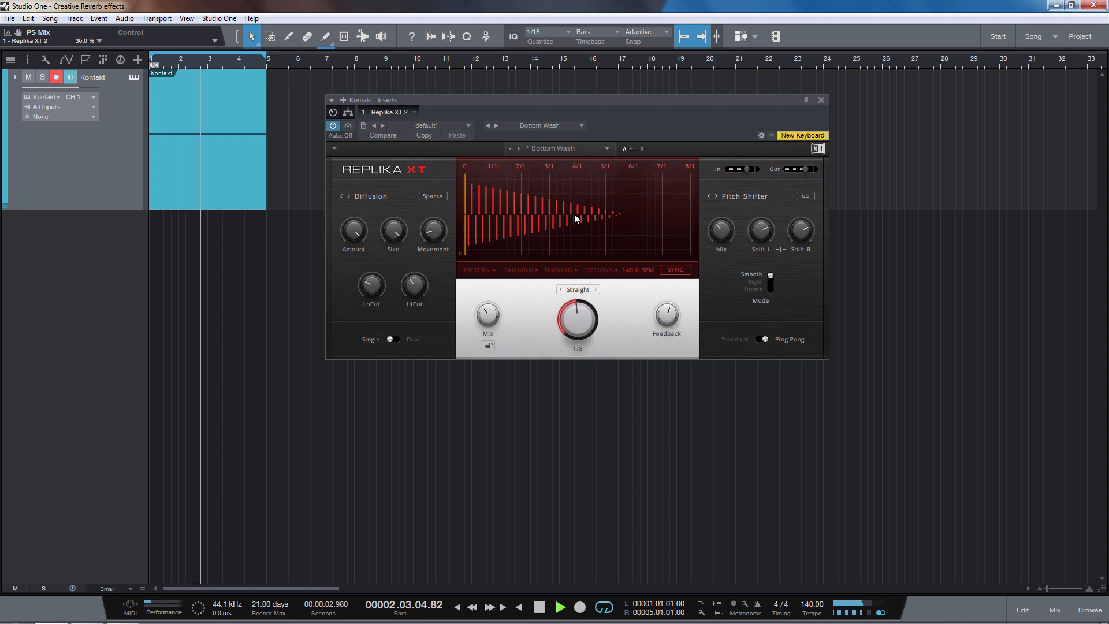
mouse_move(441, 230)
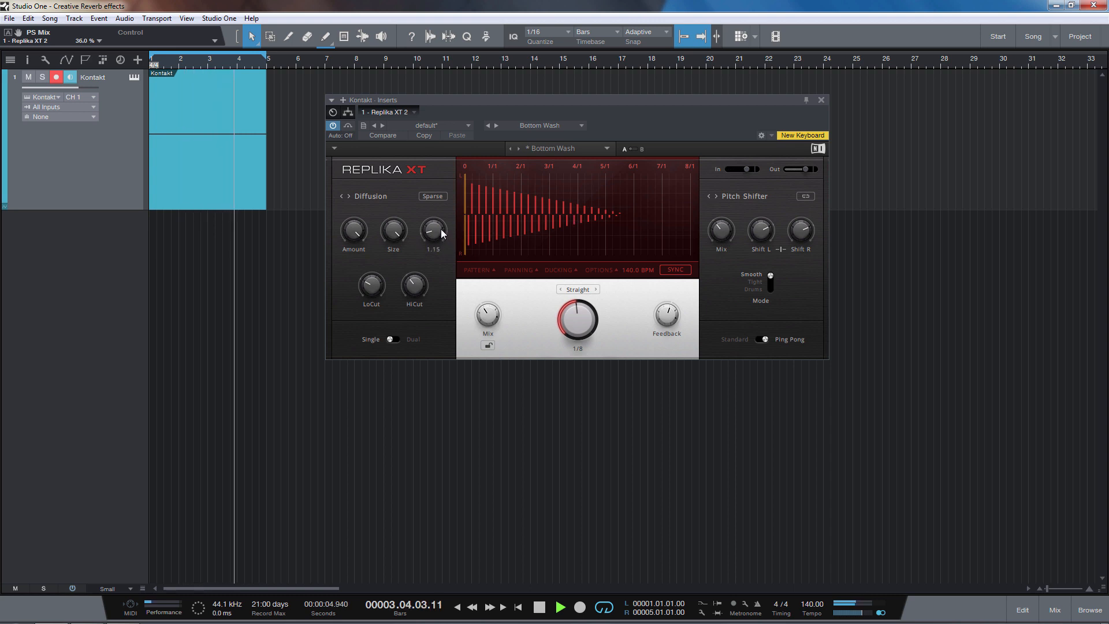
key("space")
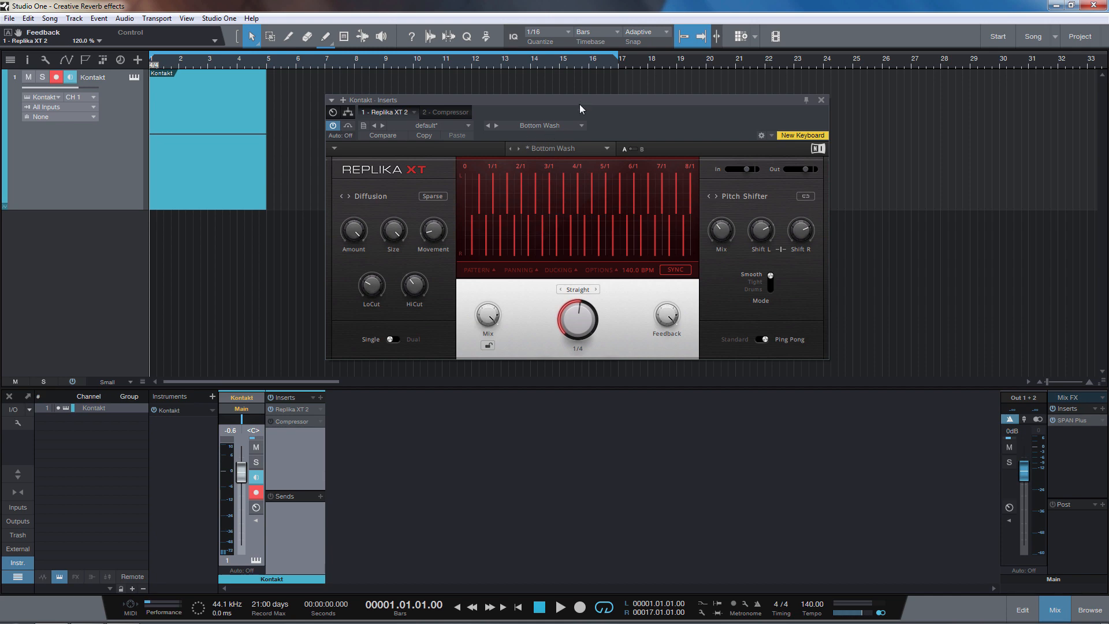
Reposition the Replika XT window, examine its Mix and Feedback settings, and audition the Kontakt clip through the effect.
left_click_drag(580, 104, 576, 83)
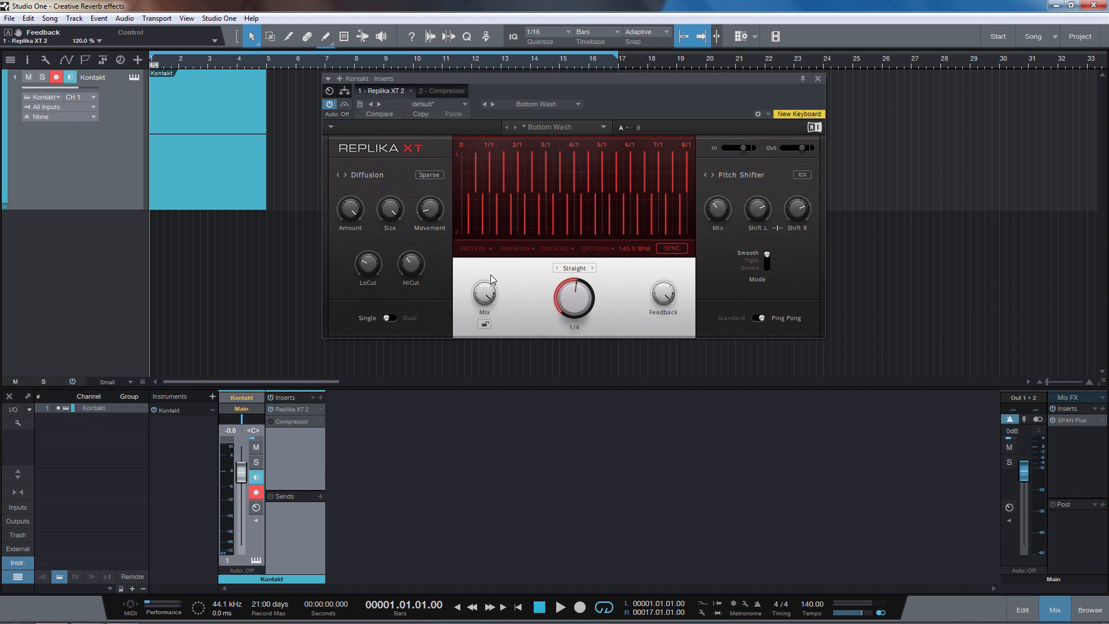
mouse_move(487, 290)
mouse_move(486, 299)
left_mouse_down()
mouse_move(487, 313)
mouse_move(486, 299)
left_mouse_up()
mouse_move(661, 292)
key("space")
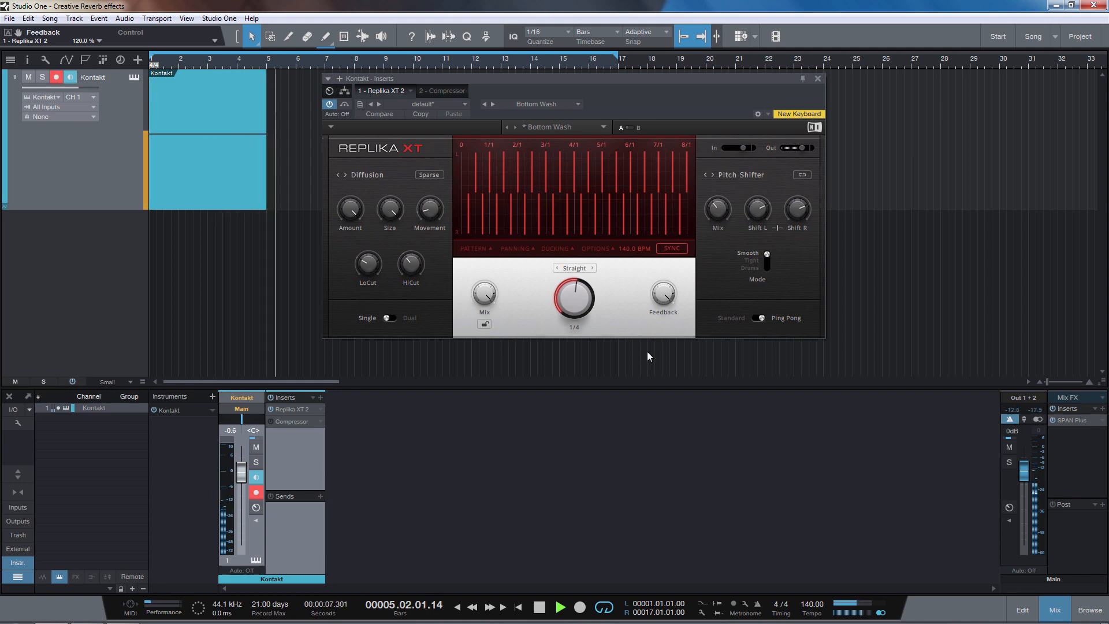
key("space")
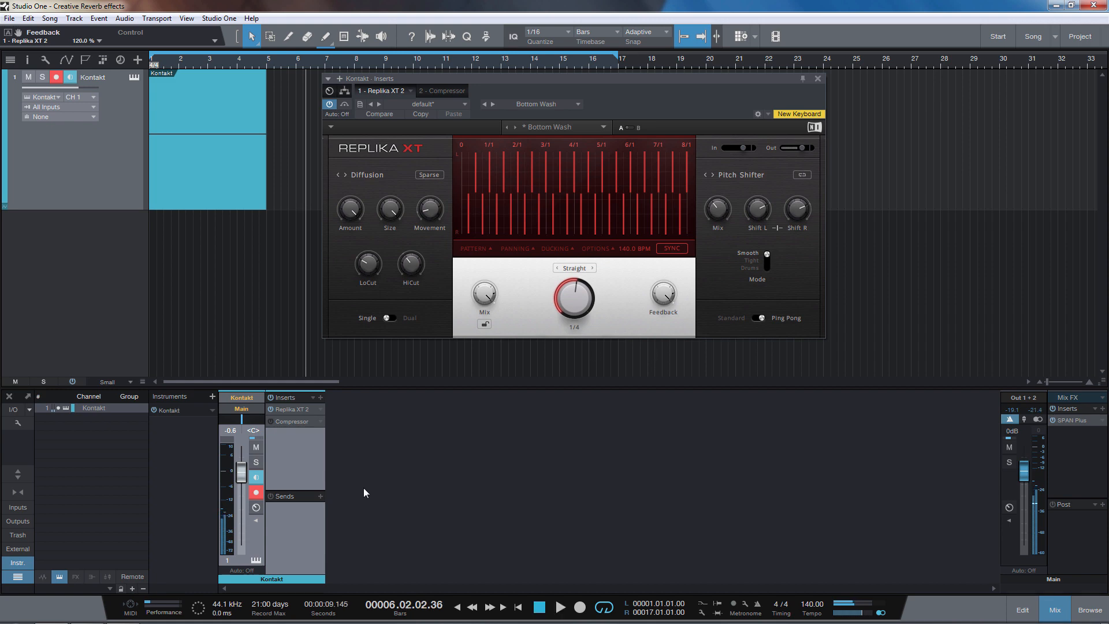
Activate the Compressor insert on the Kontakt channel and lower its Threshold to -43.56 dB during playback from the start.
left_click(273, 422)
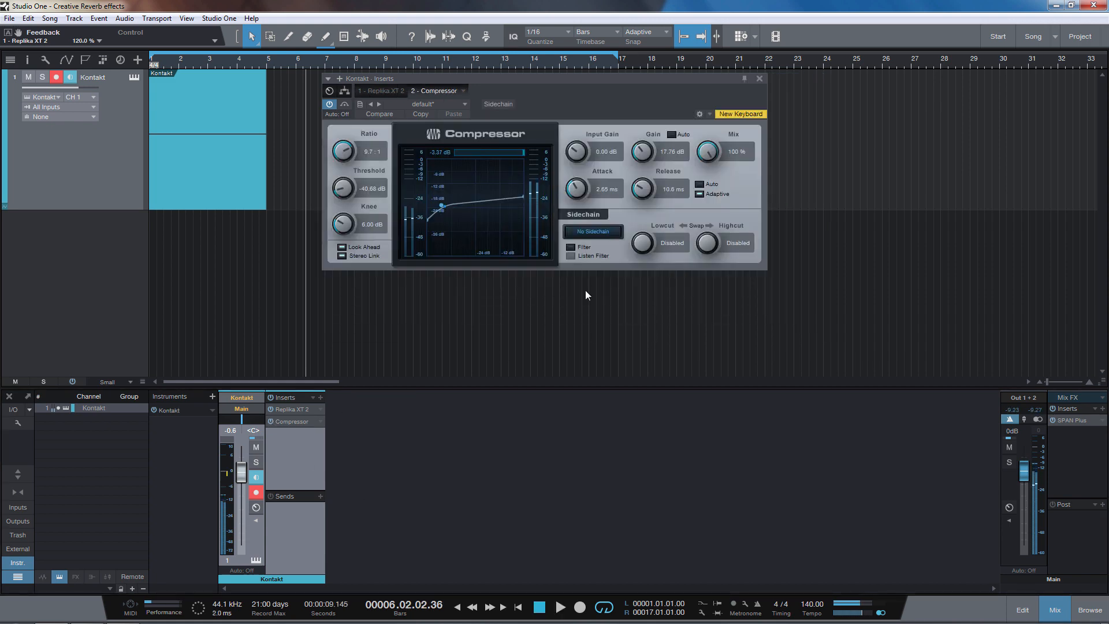
key("comma")
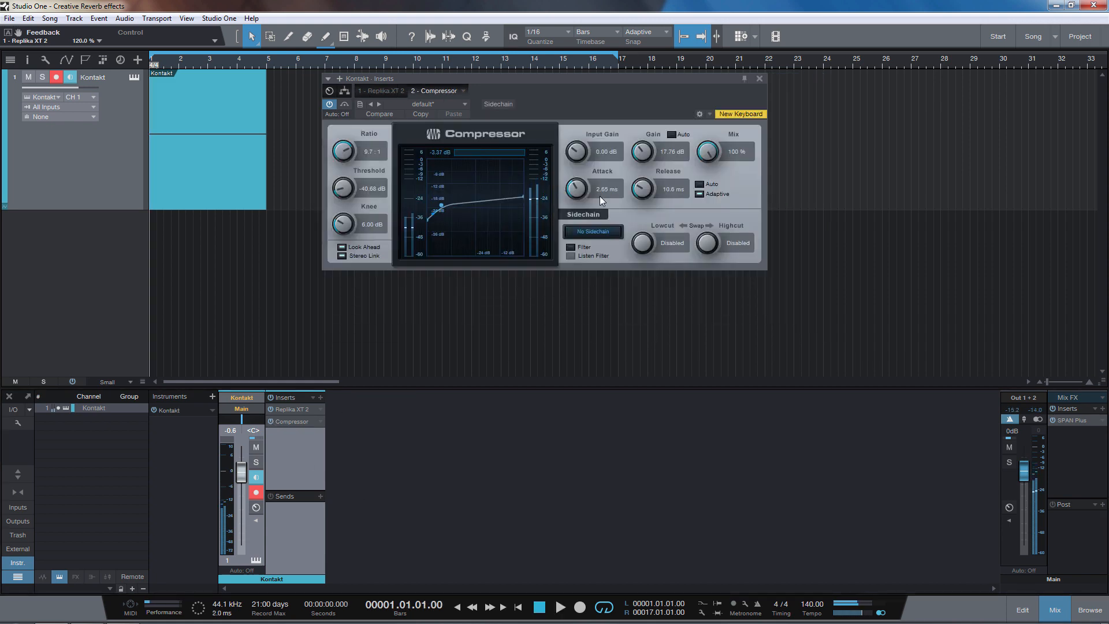
key("space")
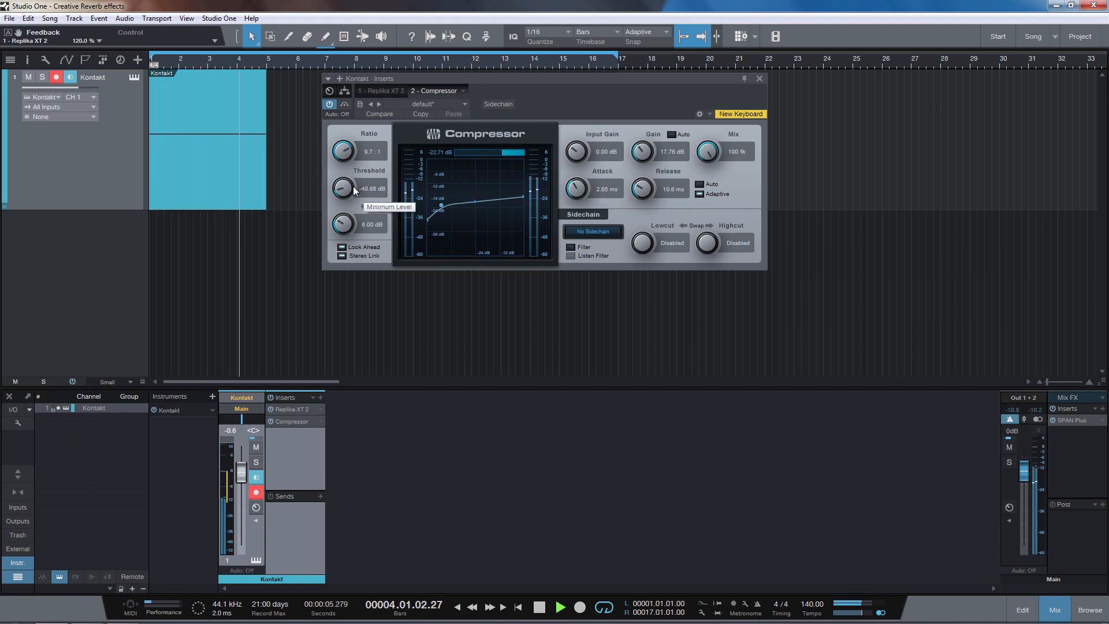
left_click_drag(353, 186, 355, 195)
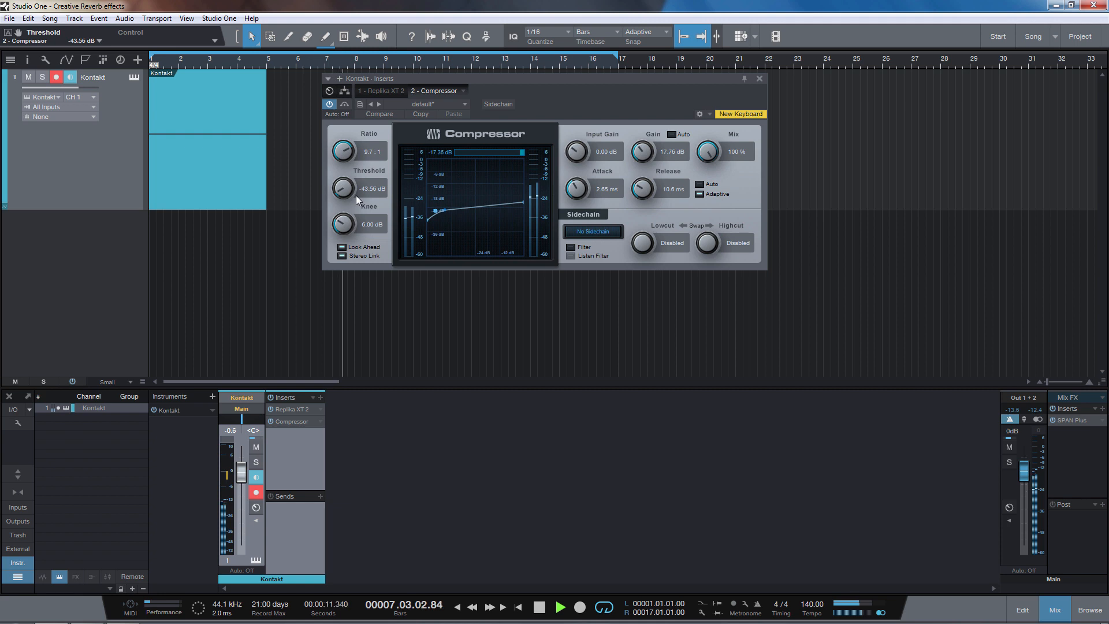
left_click(758, 79)
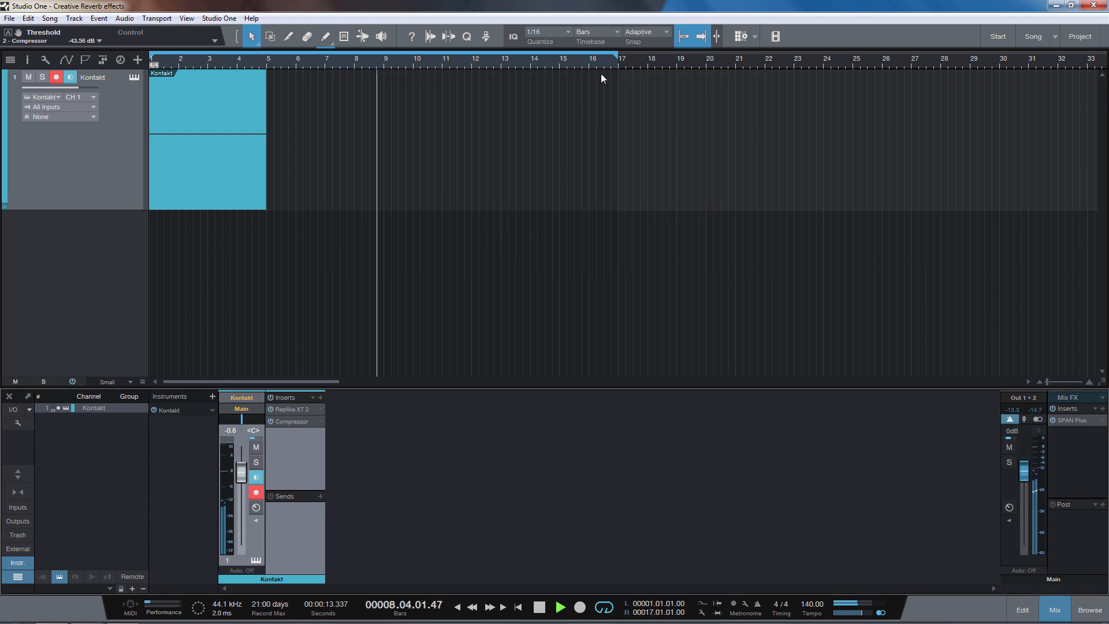
Extend the Kontakt clip and loop range to about bar 20, and transform the instrument track to audio with its inserts rendered.
left_click_drag(265, 141, 705, 141)
key("p")
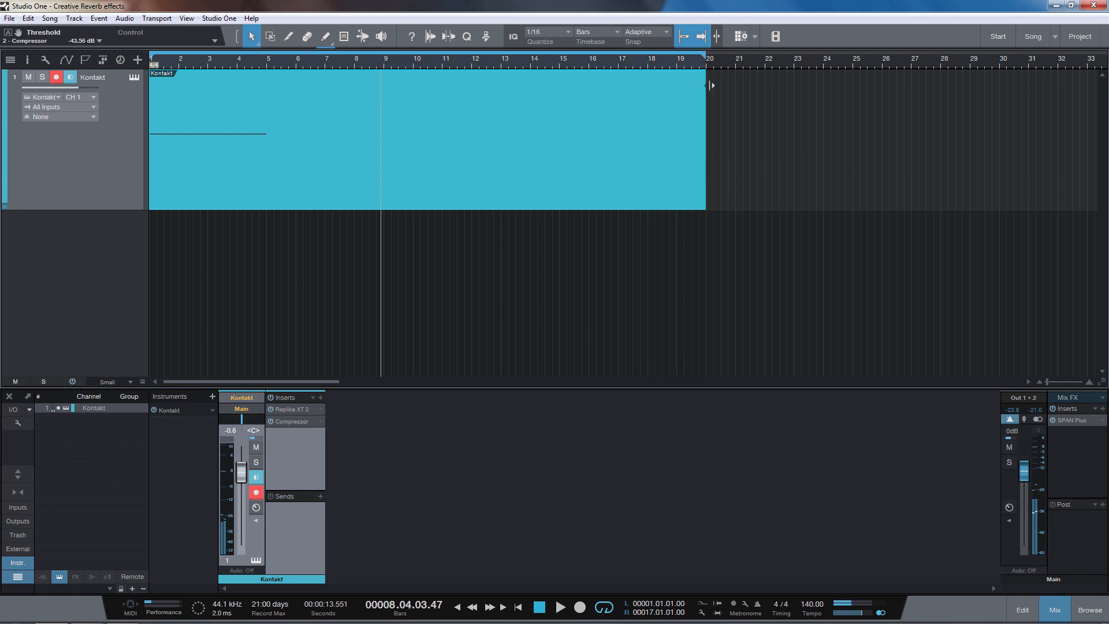
right_click(87, 180)
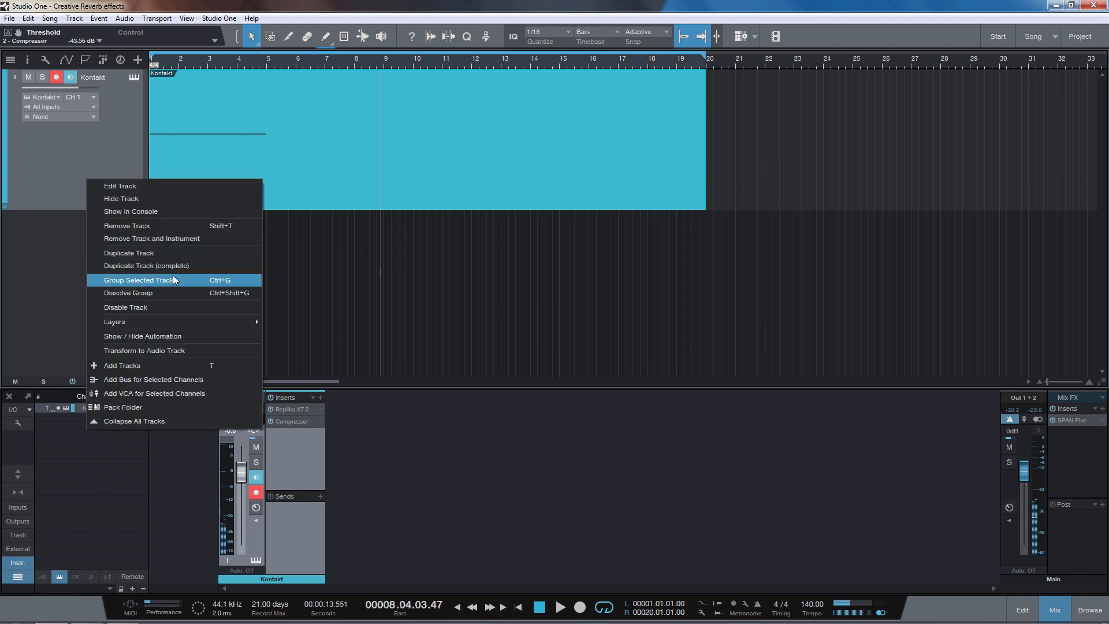
left_click(176, 350)
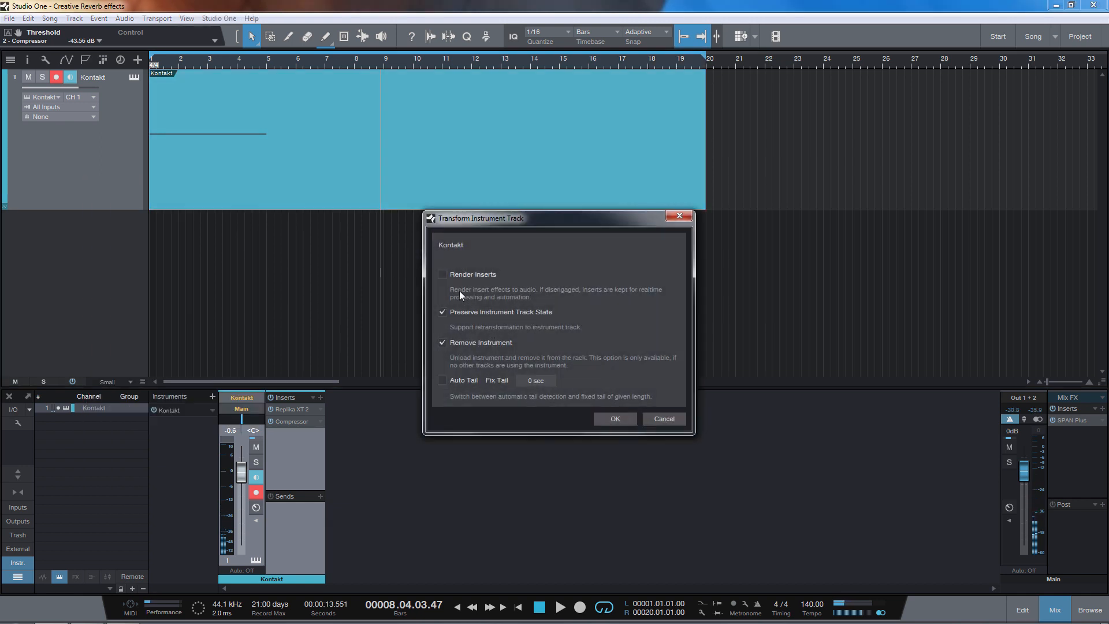
left_click(612, 417)
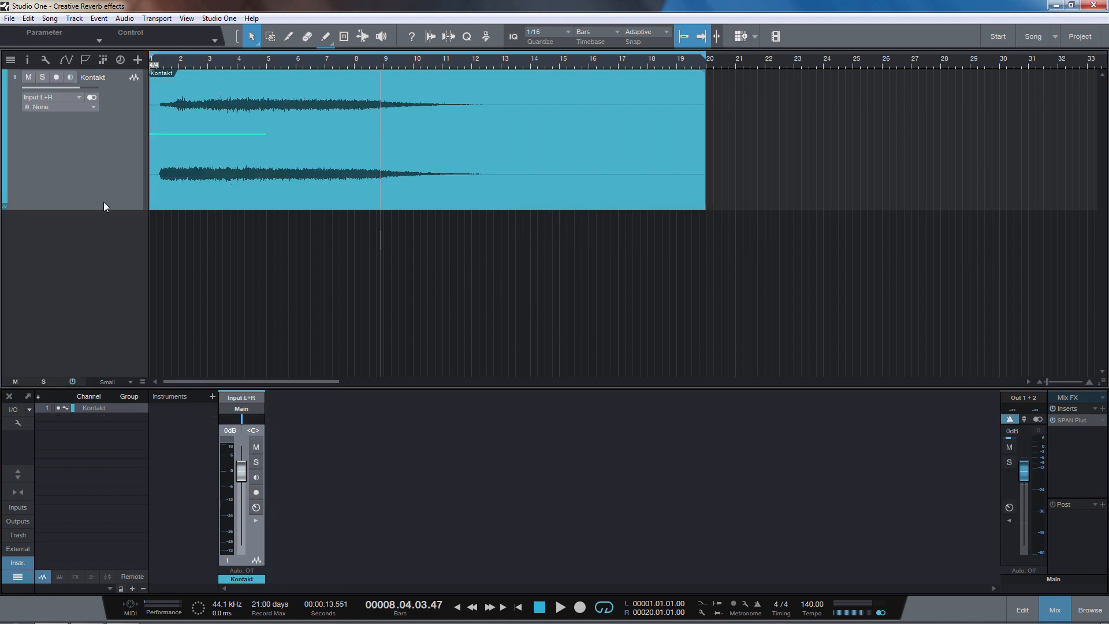
Enlarge the rendered audio track and trim the clip to span bar 5 to bar 13 while auditioning it.
left_click_drag(127, 210, 127, 365)
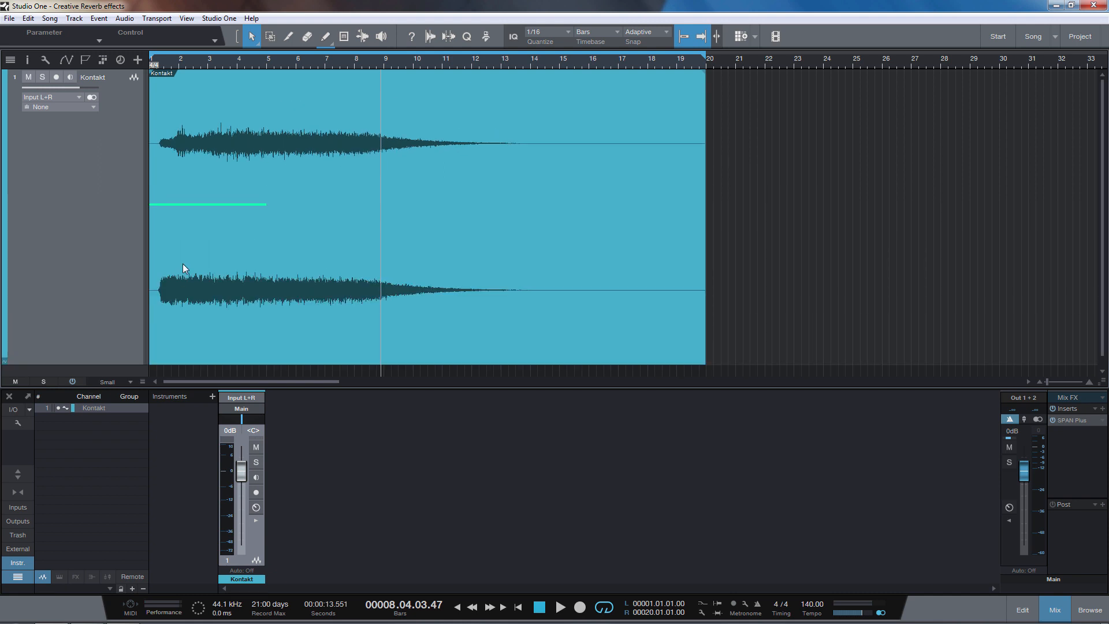
key("Home")
key("space")
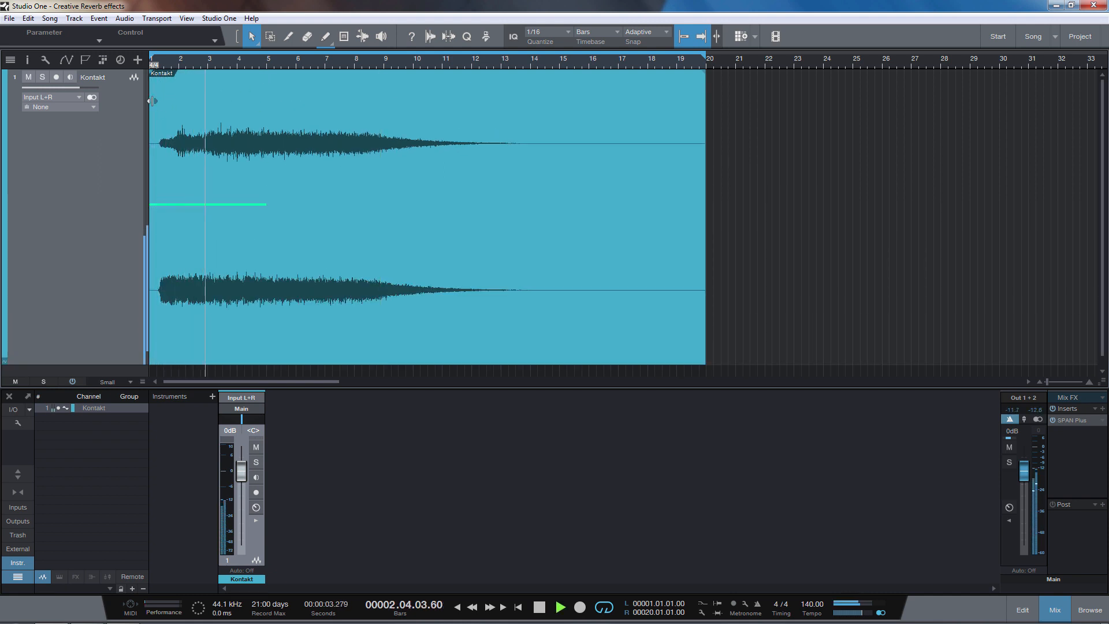
left_click_drag(152, 101, 267, 85)
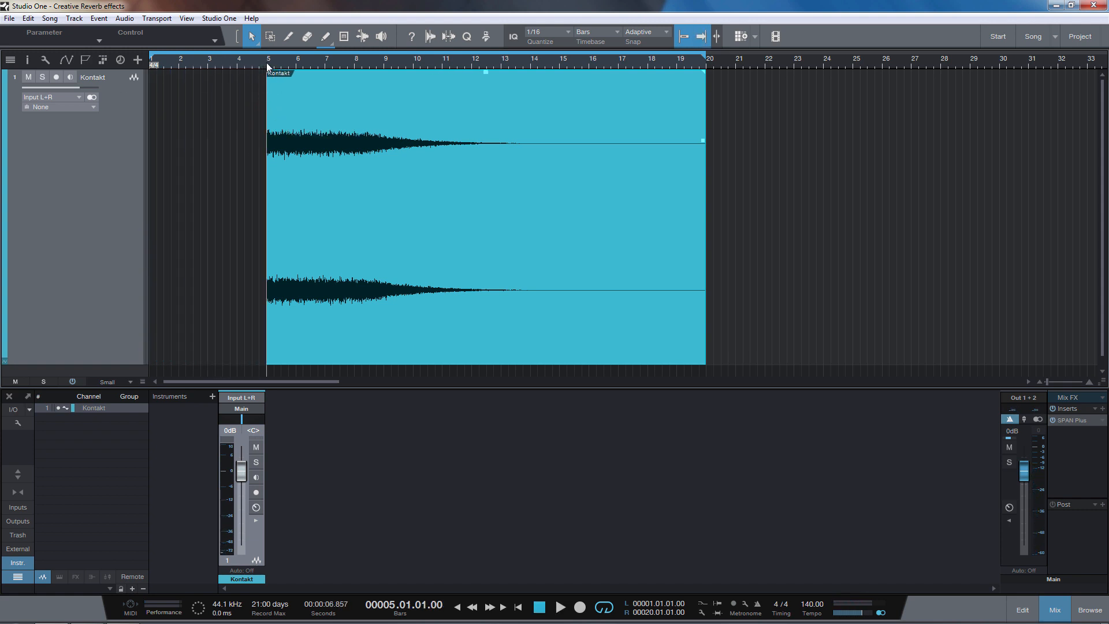
key("space")
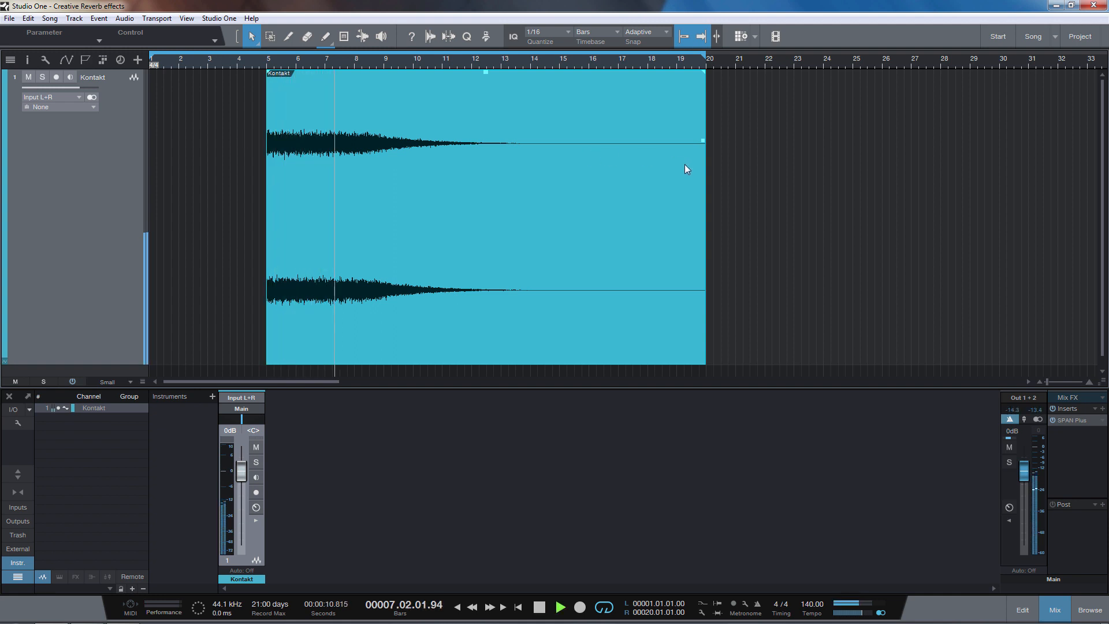
left_click_drag(705, 167, 506, 167)
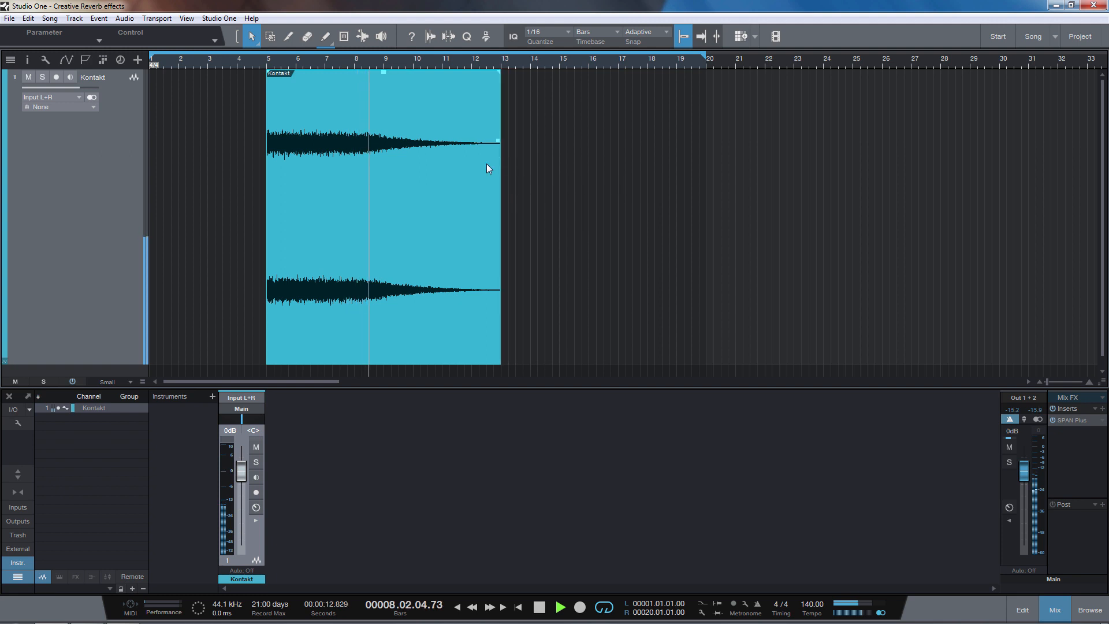
key("space")
Reverse the trimmed audio clip and play it back.
right_click(353, 156)
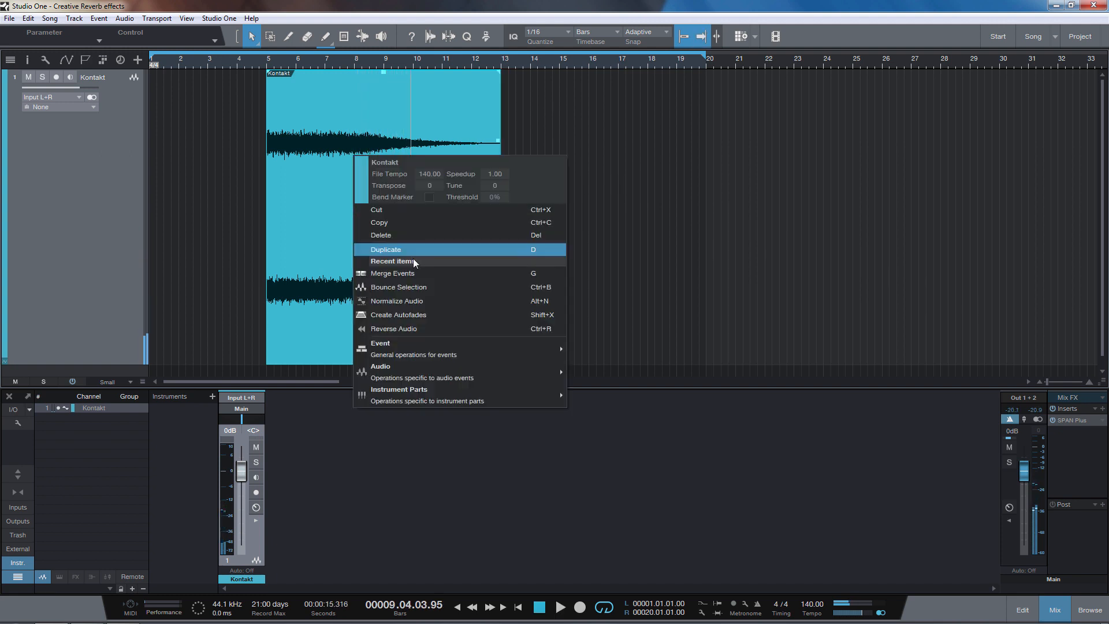
left_click(426, 328)
key("space")
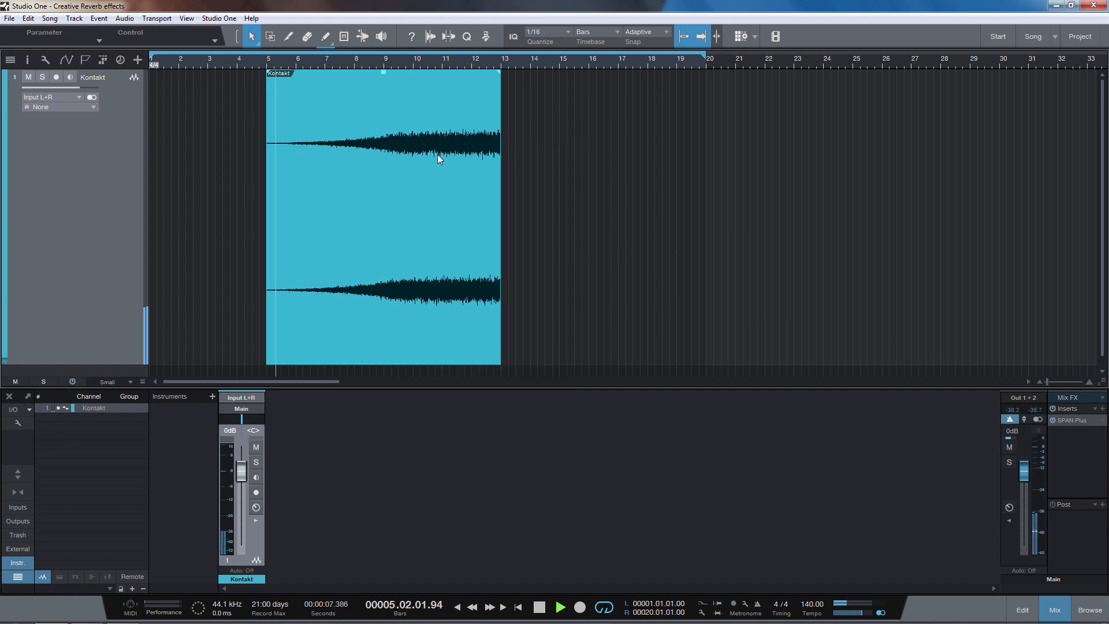
Shorten the reversed clip to end at bar 9 and raise its volume during playback.
left_click_drag(501, 146, 384, 152)
left_click_drag(325, 72, 321, 1)
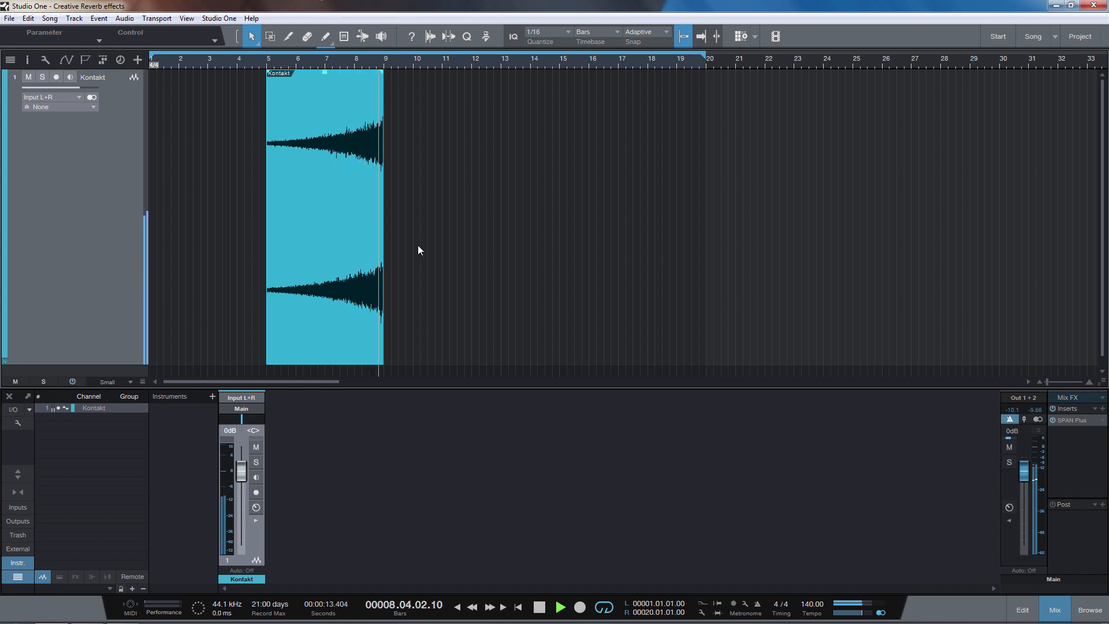
key("space")
Move the reversed clip to start at bar 1, audition it, and set its fade-out to 0 s.
left_click_drag(372, 146, 254, 147)
key("comma")
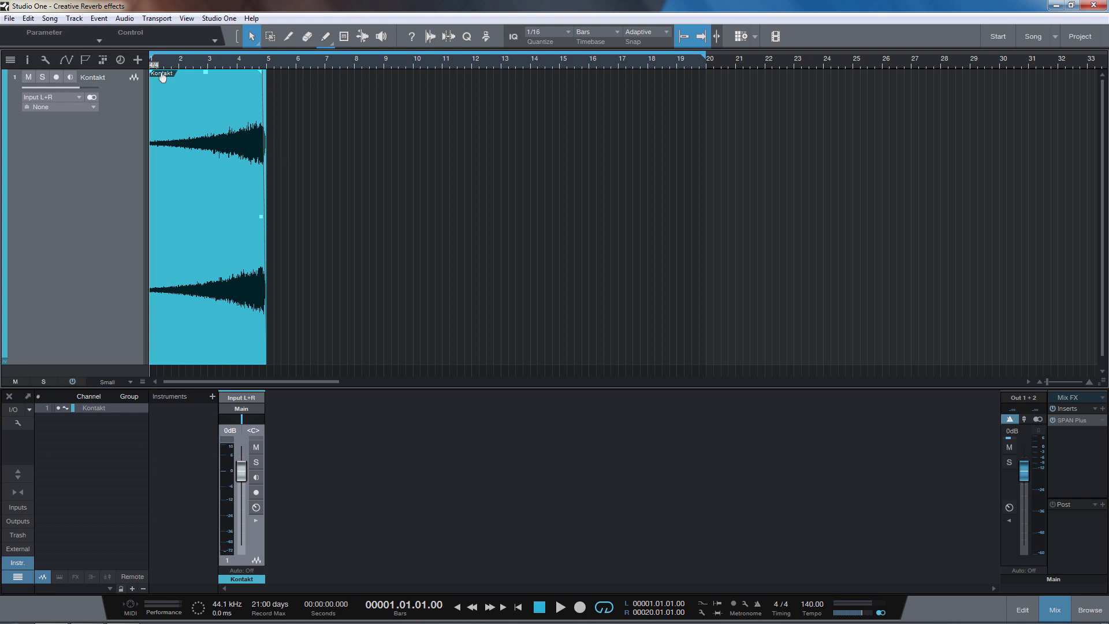
key("space")
left_click_drag(170, 65, 234, 94)
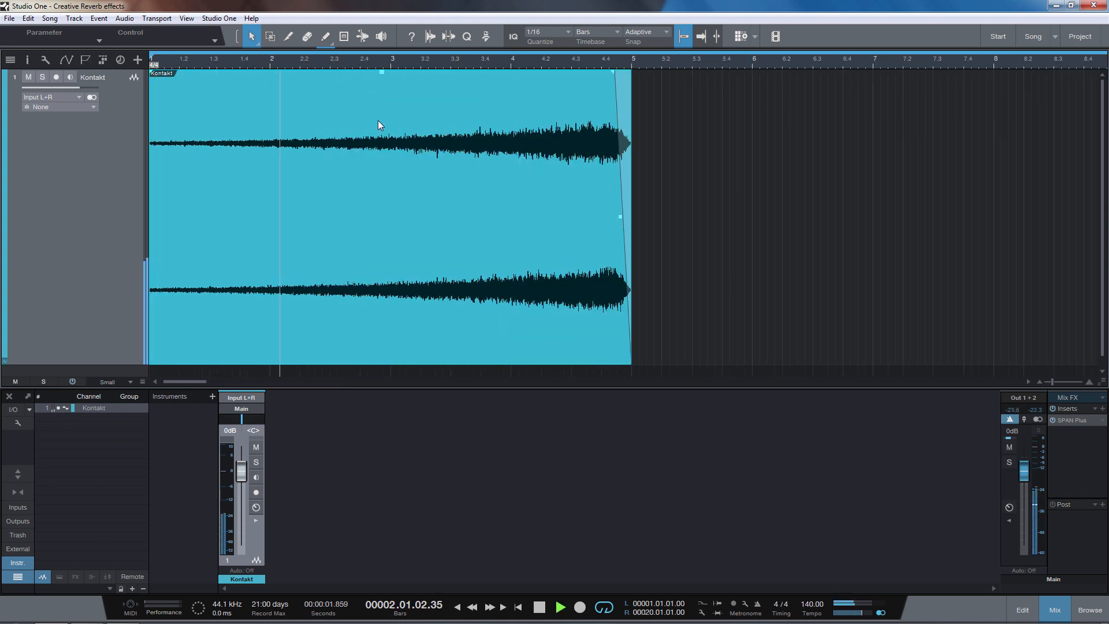
key("f")
key("space")
left_click_drag(614, 72, 629, 78)
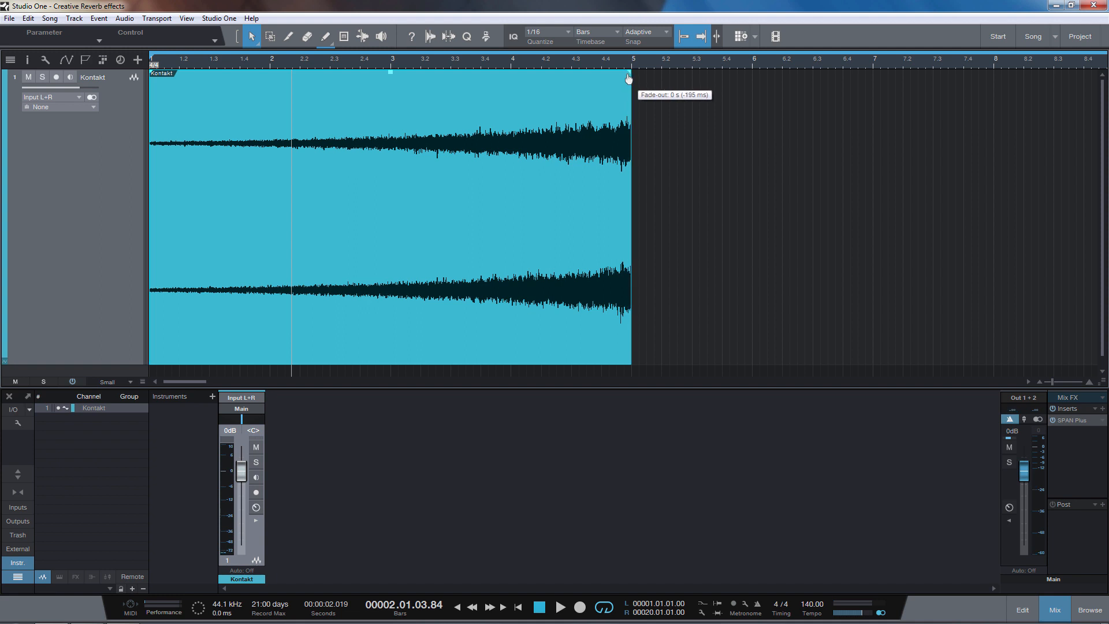
Bounce the reversed clip to a new audio event, normalize it, and play it through.
right_click(508, 96)
left_click(584, 242)
right_click(441, 195)
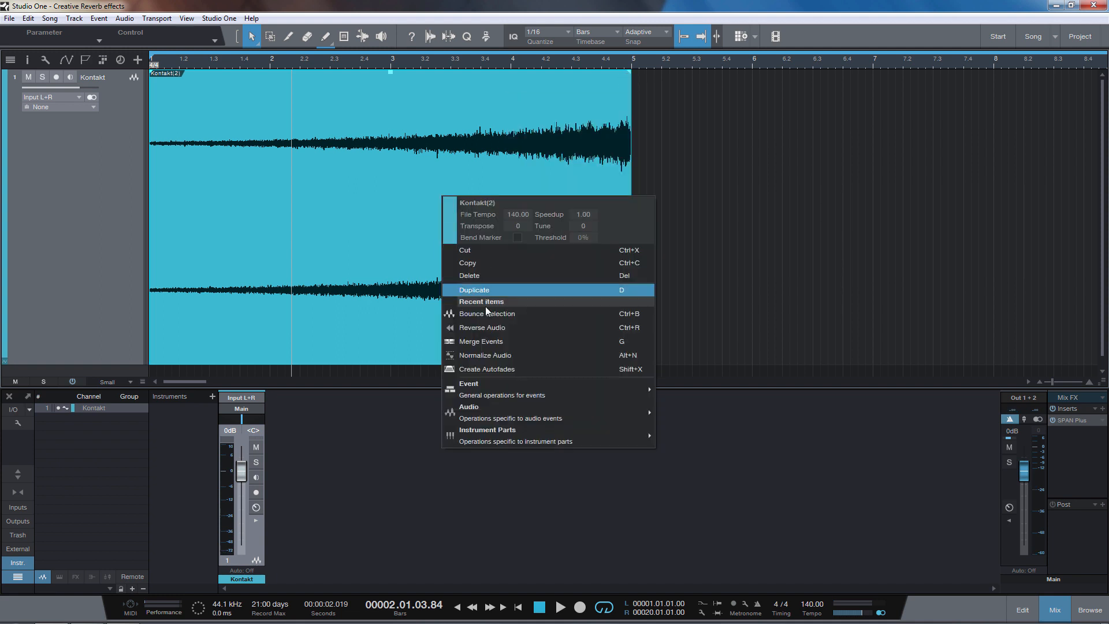
left_click(501, 347)
key("space")
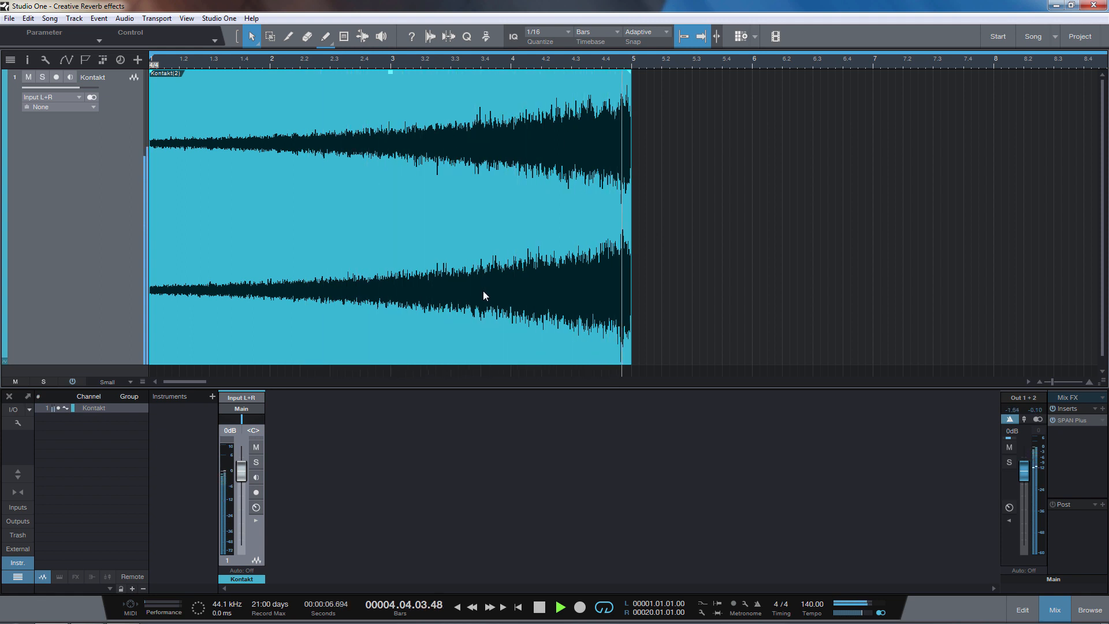
key("space")
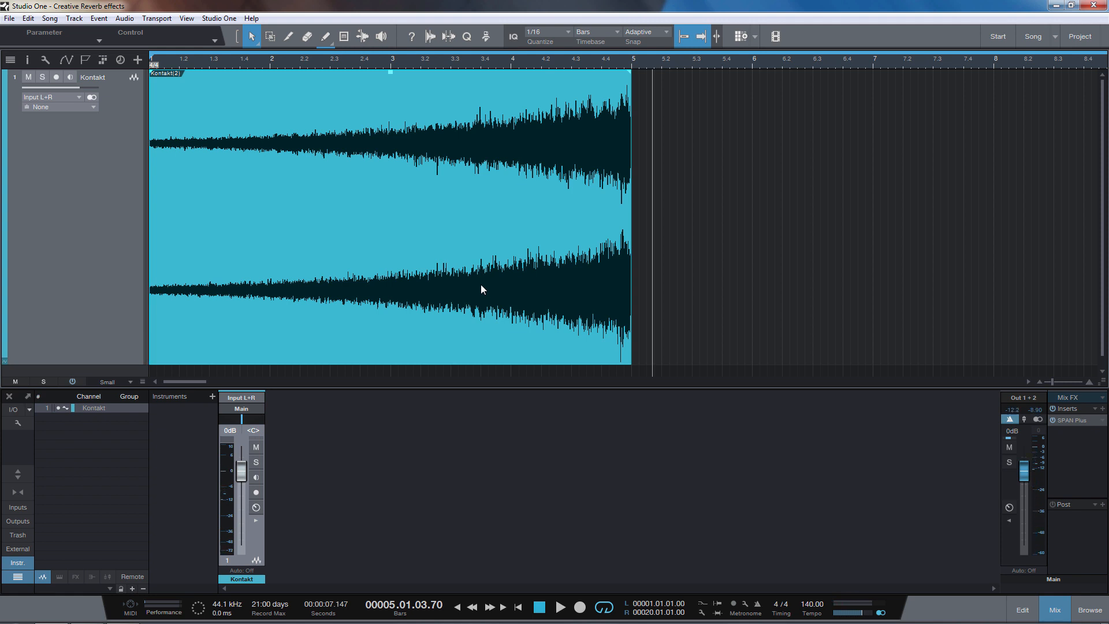
key("Home")
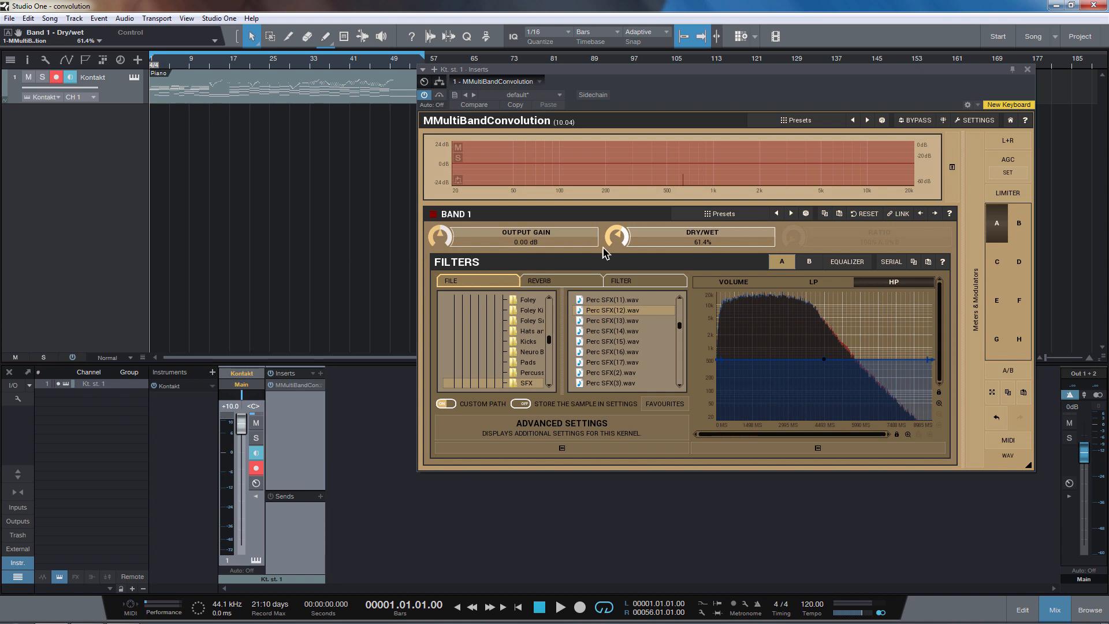
Set the Band 1 Dry/Wet to 0.00% in MMultiBandConvolution and audition the dry piano part.
left_click_drag(617, 229, 620, 242)
key("space")
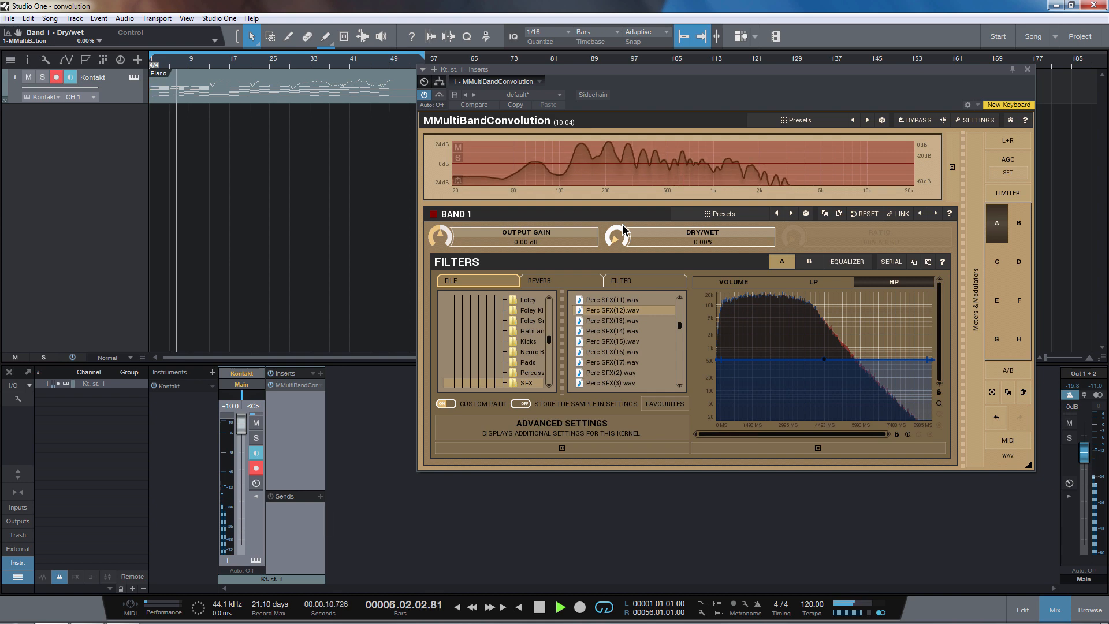
key("space")
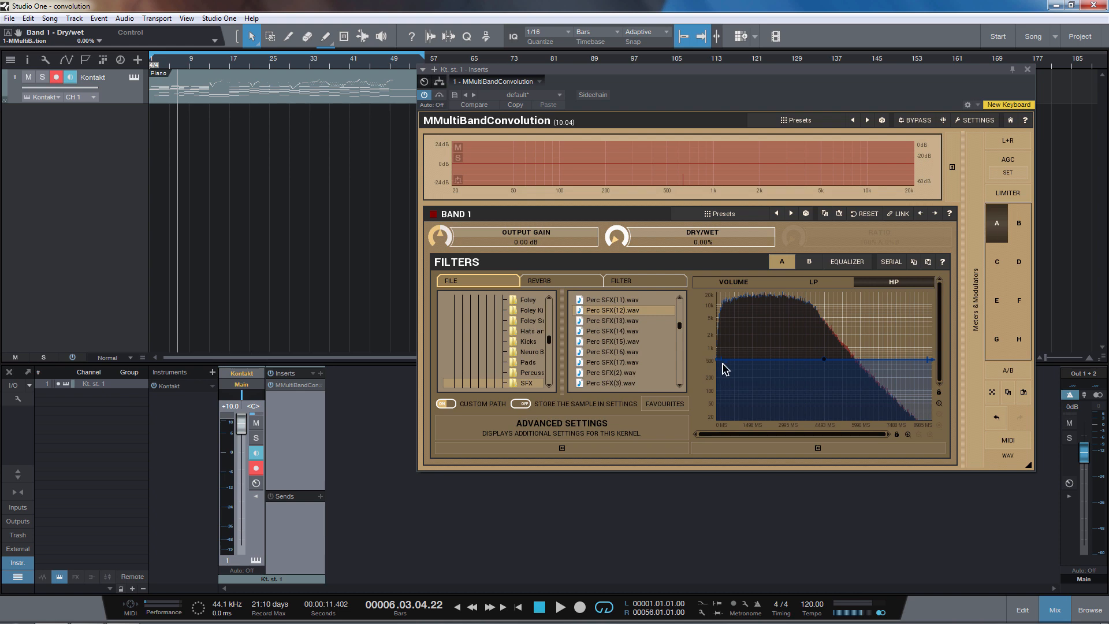
key("Home")
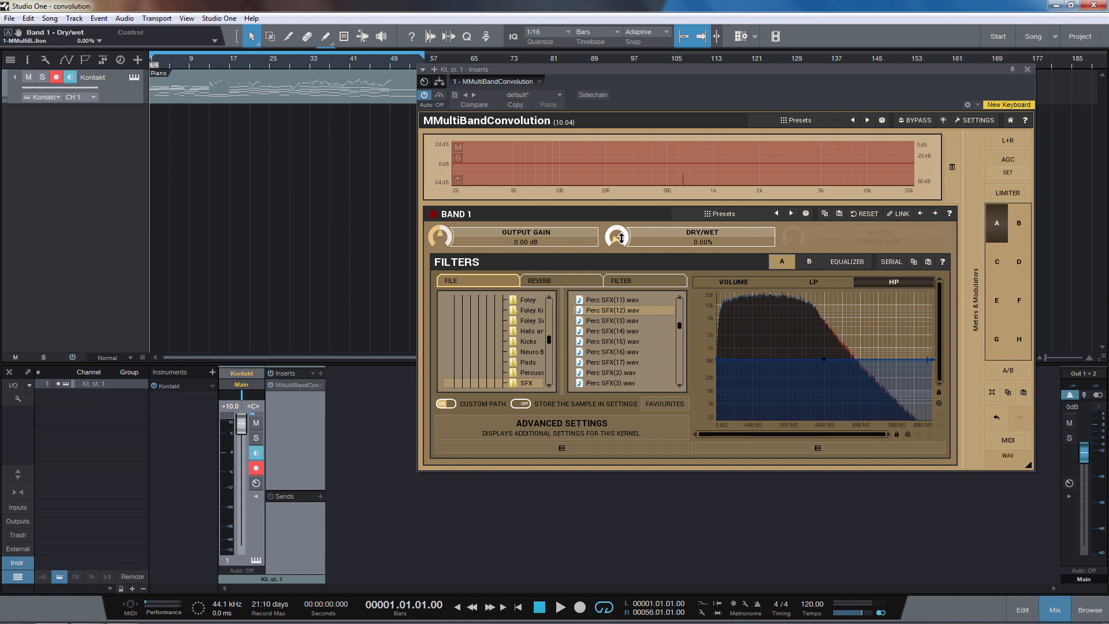
Play the piano part with the Band 1 Dry/Wet raised to 58.4% and continue playback from about bar 33.
key("space")
left_click_drag(621, 236, 621, 208)
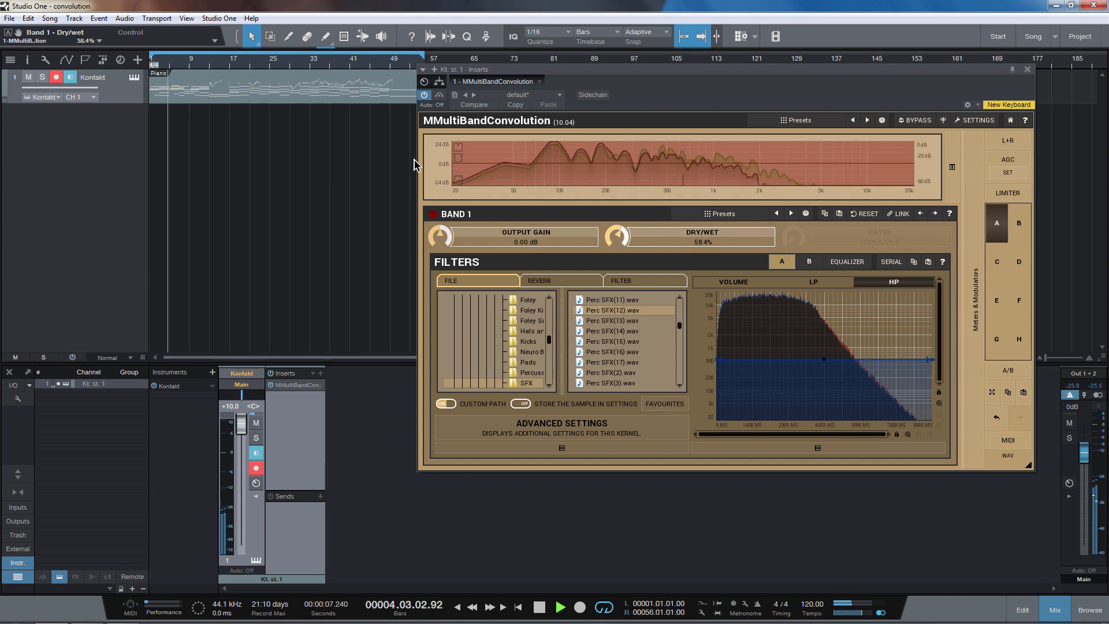
left_click(314, 58)
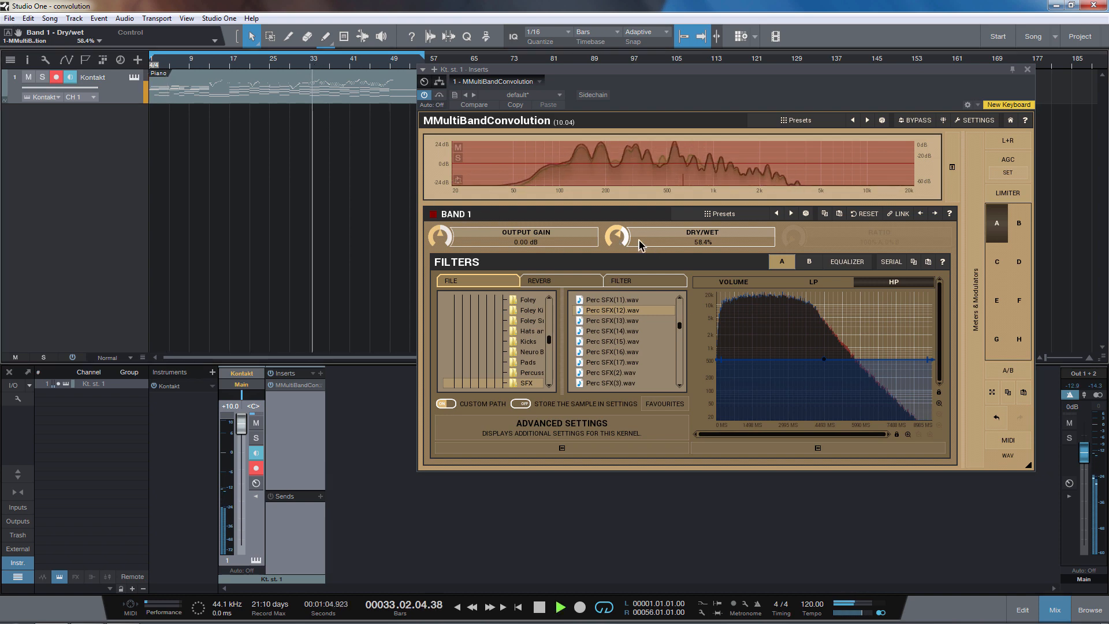
Fine-tune the Band 1 Dry/Wet to 60.2% and toggle the convolution insert's bypass to compare before stopping playback.
mouse_move(618, 236)
left_mouse_down()
mouse_move(618, 289)
mouse_move(614, 233)
left_mouse_up()
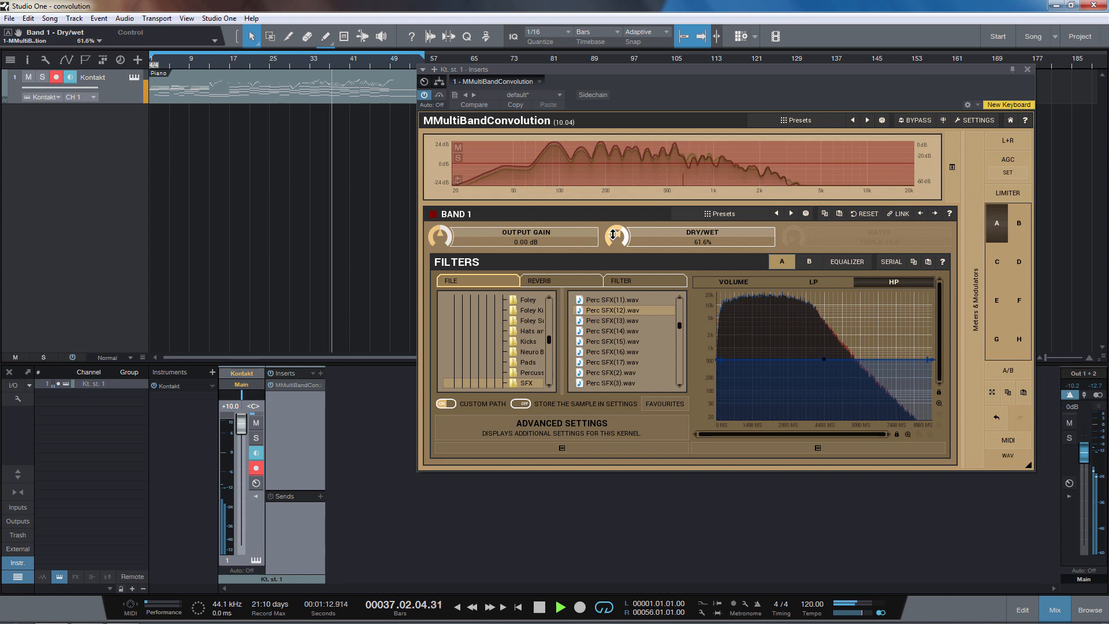
left_click_drag(613, 234, 613, 235)
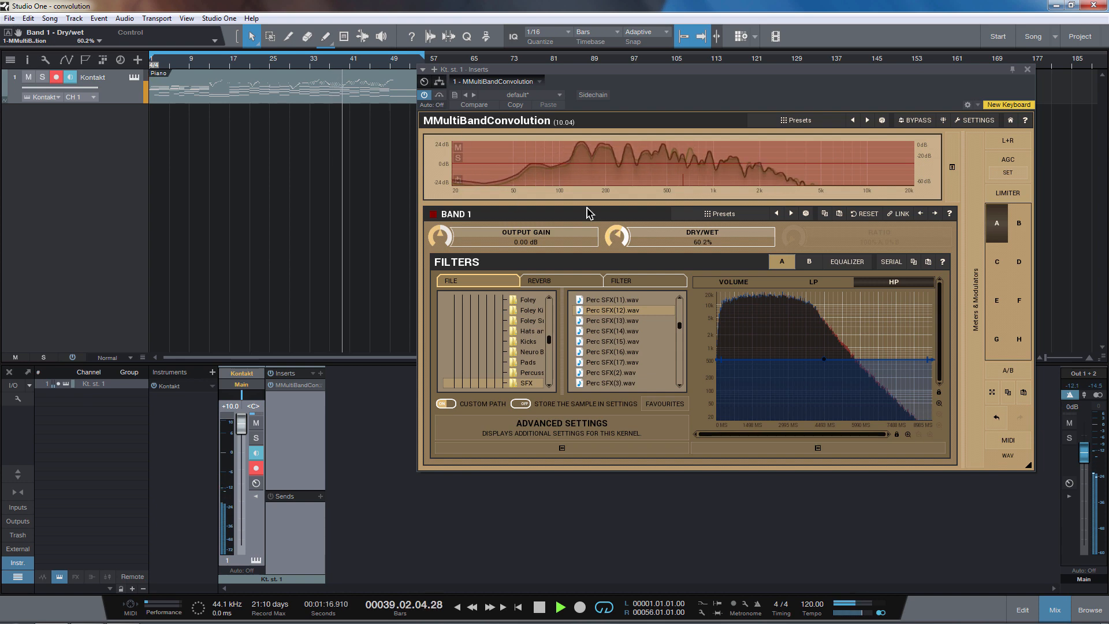
left_click(424, 95)
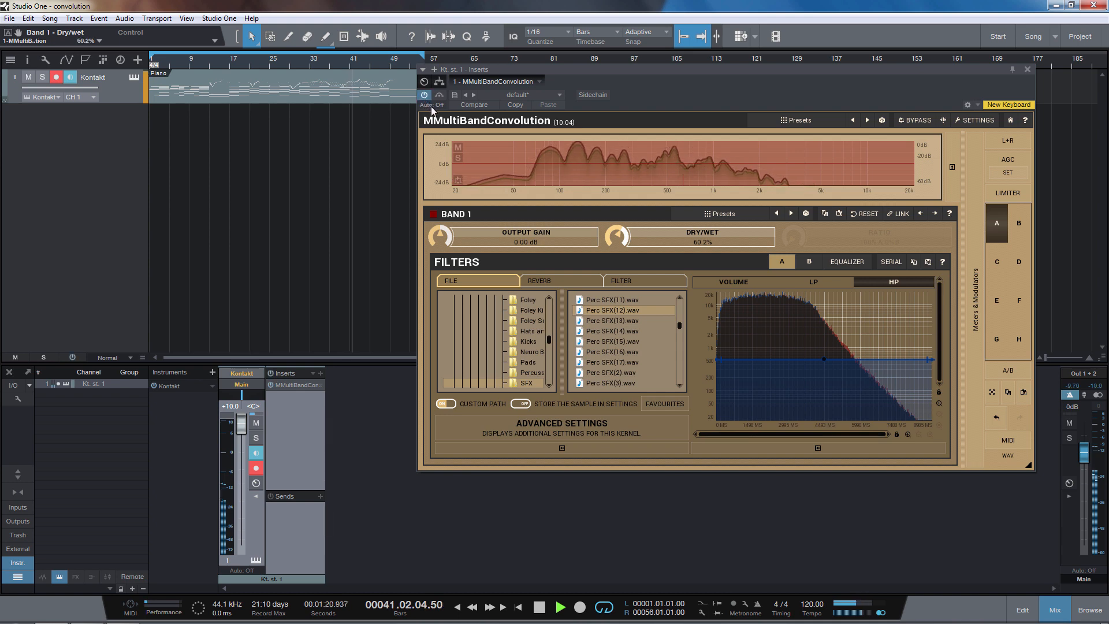
key("space")
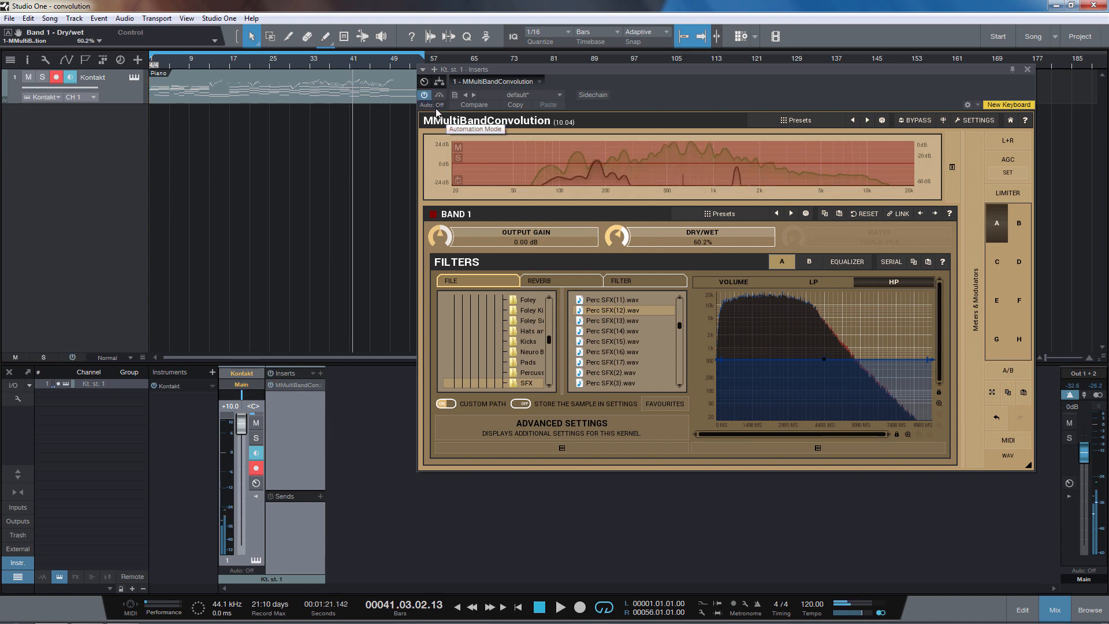